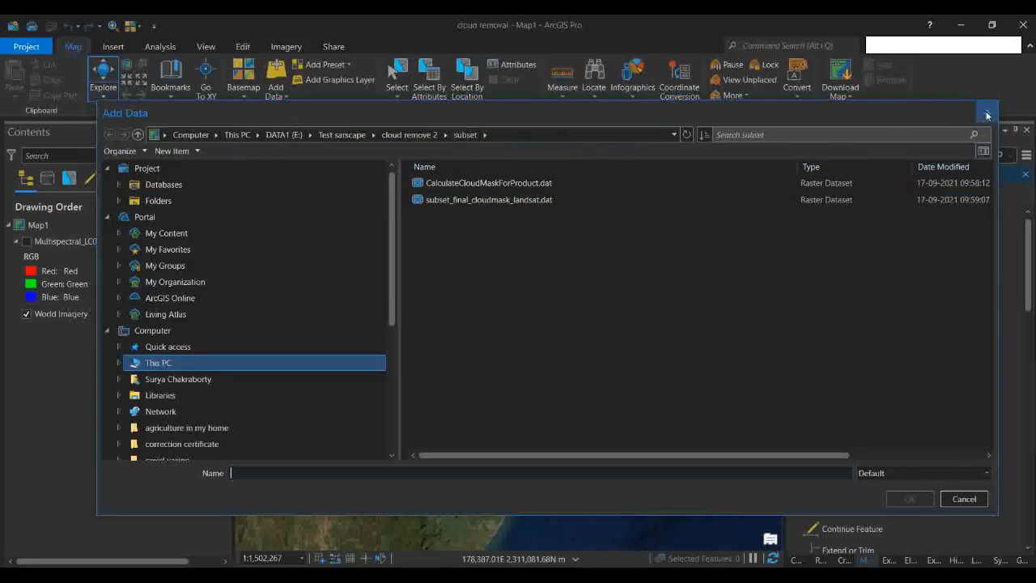
Step: Dismiss the Add Data browser and expand the bbh_raw data_landsat folder inside the Bhubaneshwar data folder connection in the Catalog
left_click(986, 114)
left_click(797, 561)
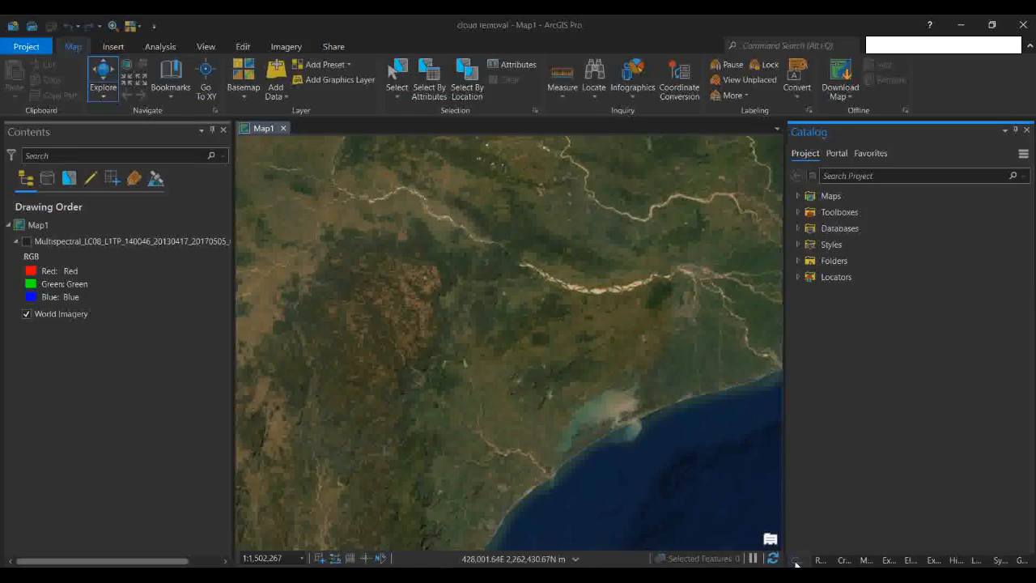
left_click(797, 262)
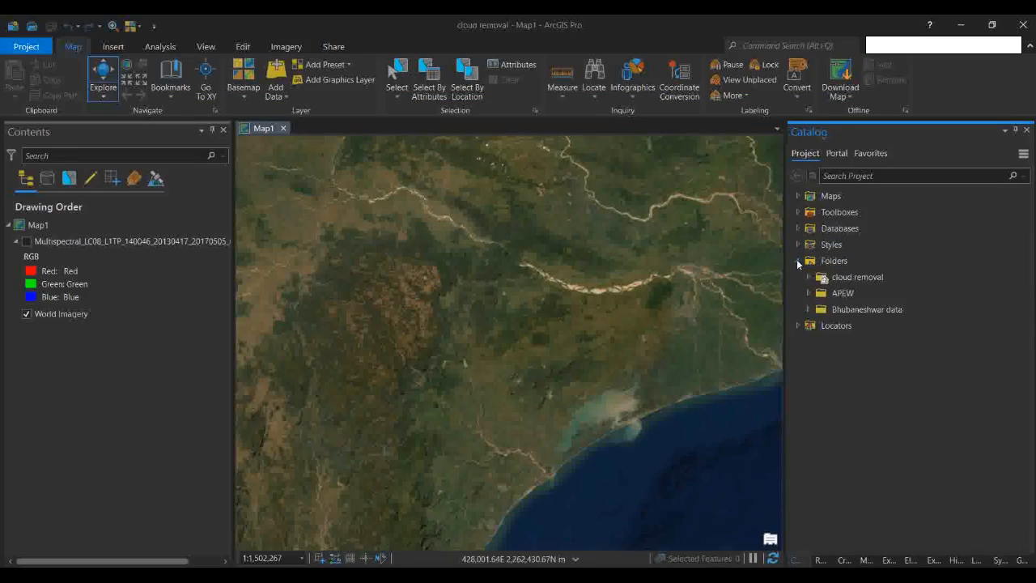
right_click(844, 262)
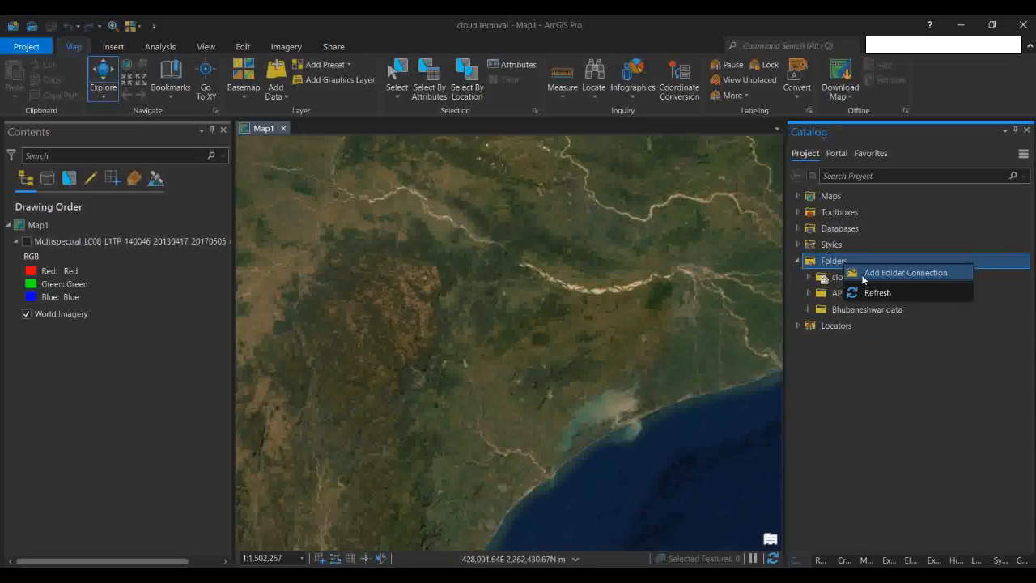
left_click(908, 136)
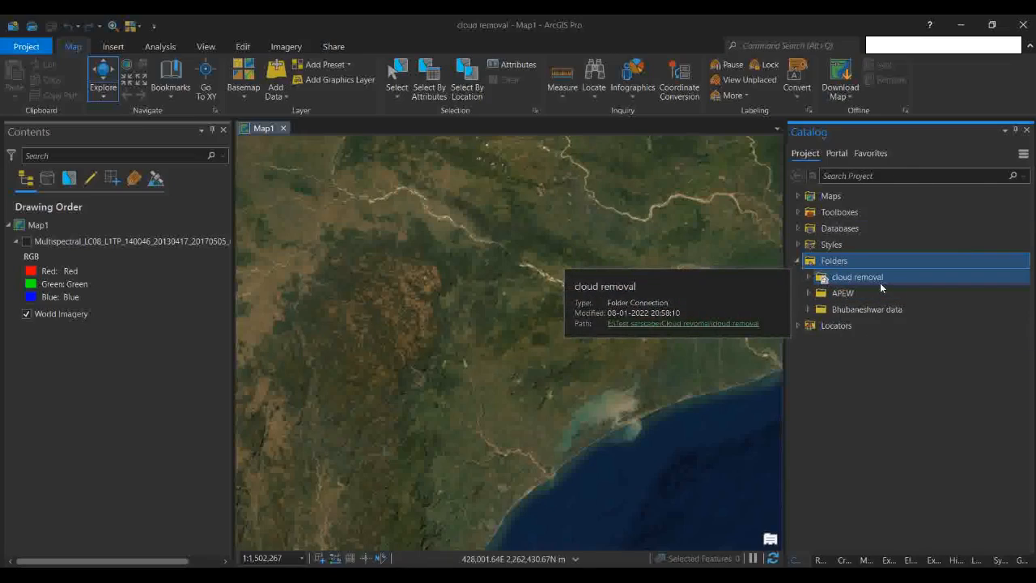
left_click(809, 309)
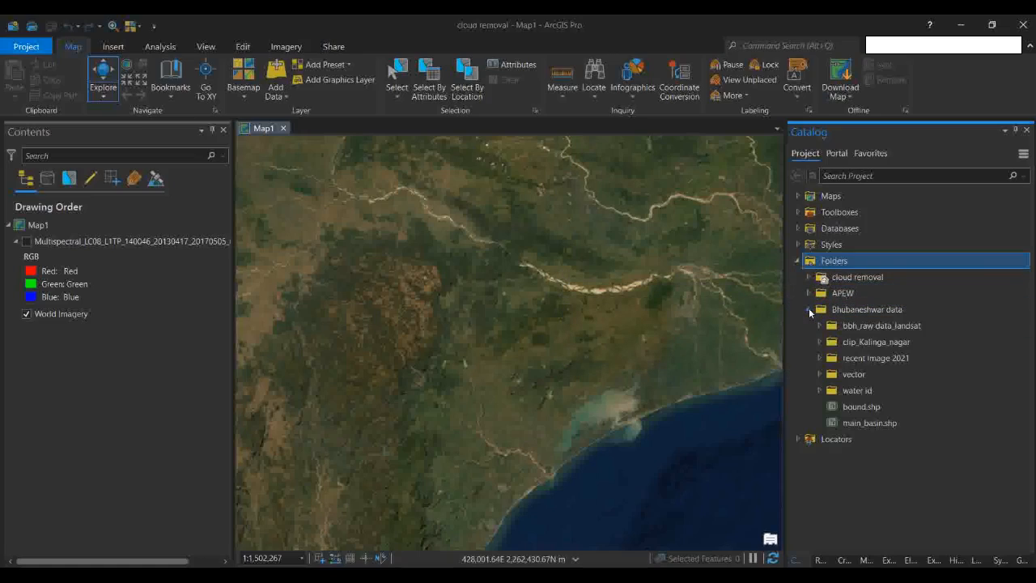
left_click(819, 325)
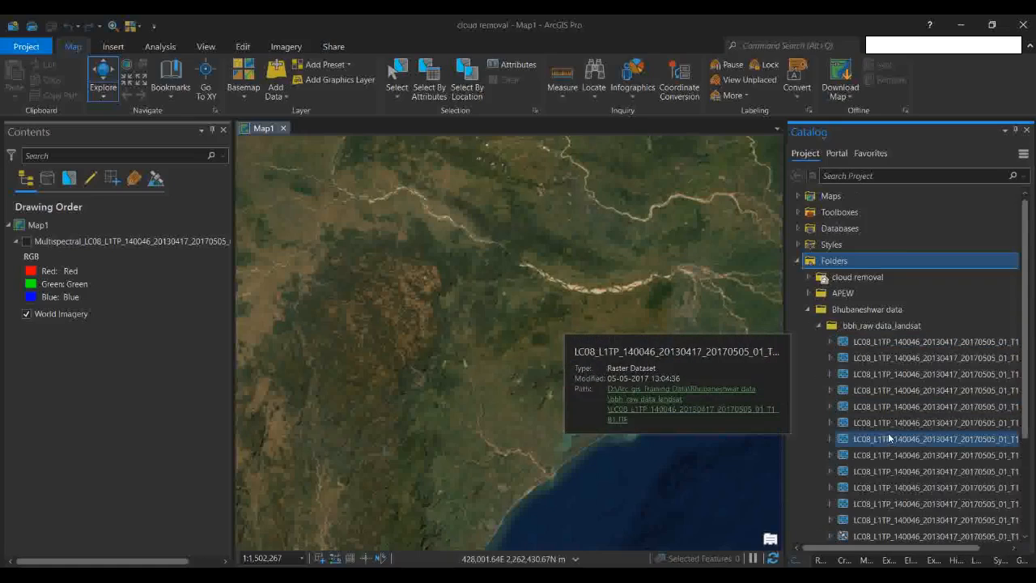
Step: Expand the Landsat scene's MTL.txt raster product and locate its QA and Multispectral datasets
scroll(891, 438, "down", 2)
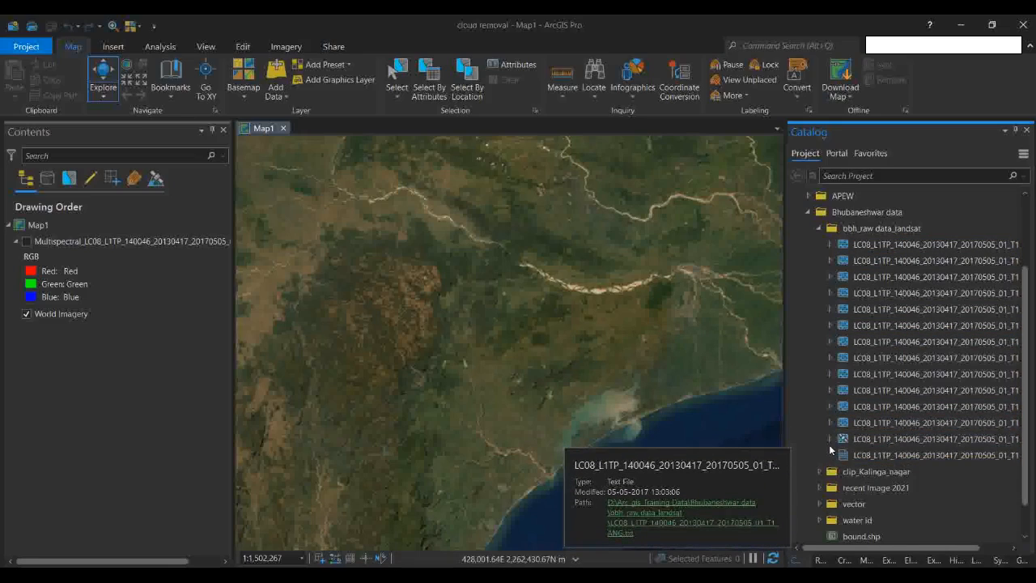
left_click_drag(871, 548, 936, 548)
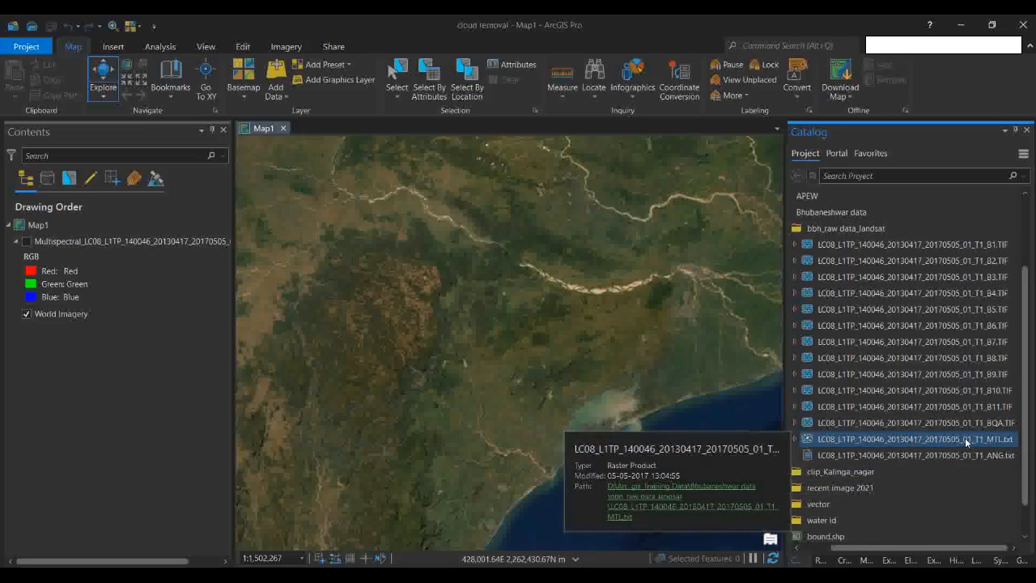
left_click_drag(840, 550, 805, 557)
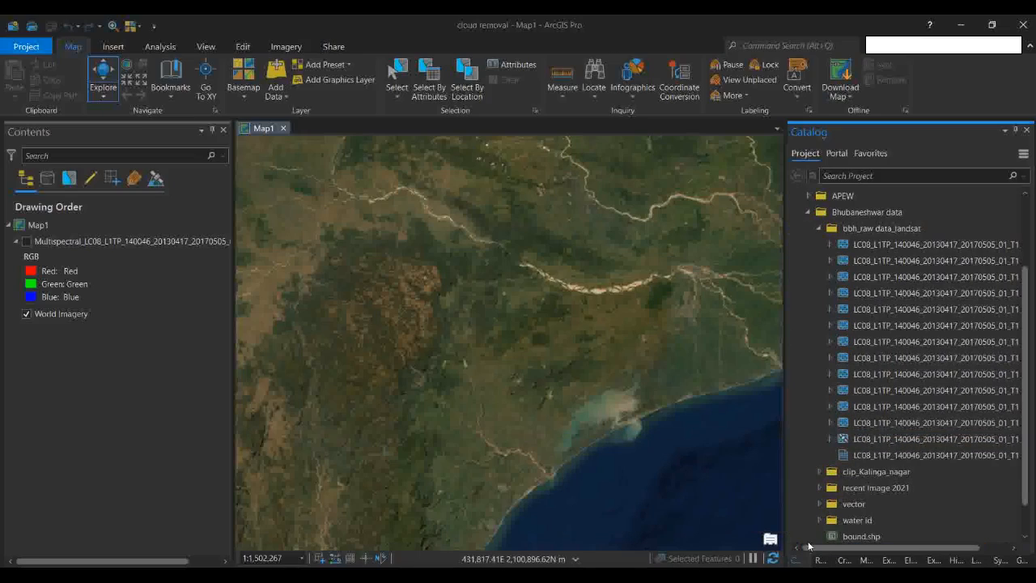
left_click(828, 439)
scroll(805, 445, "down", 2)
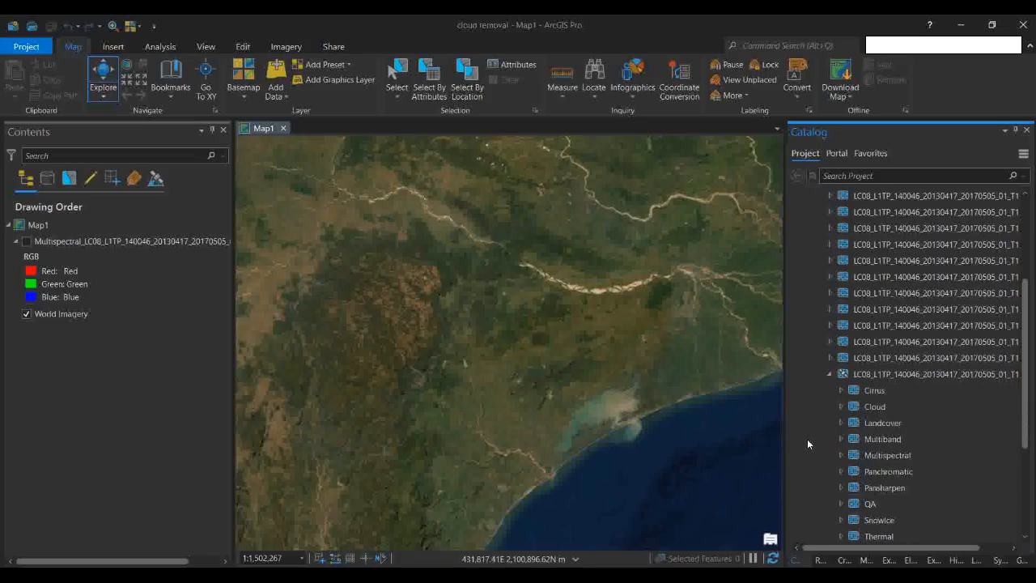
scroll(807, 438, "down", 2)
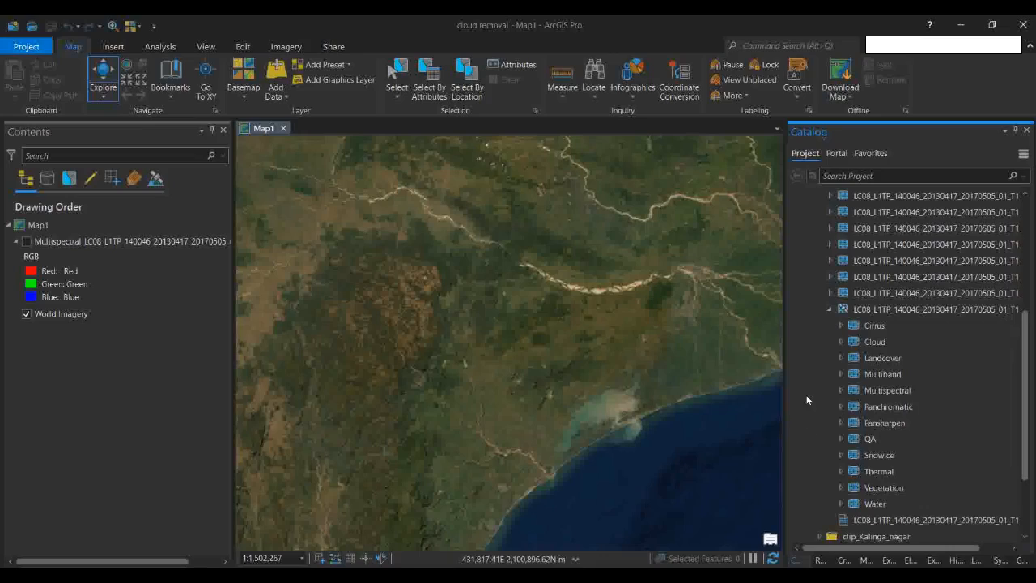
left_click(896, 440)
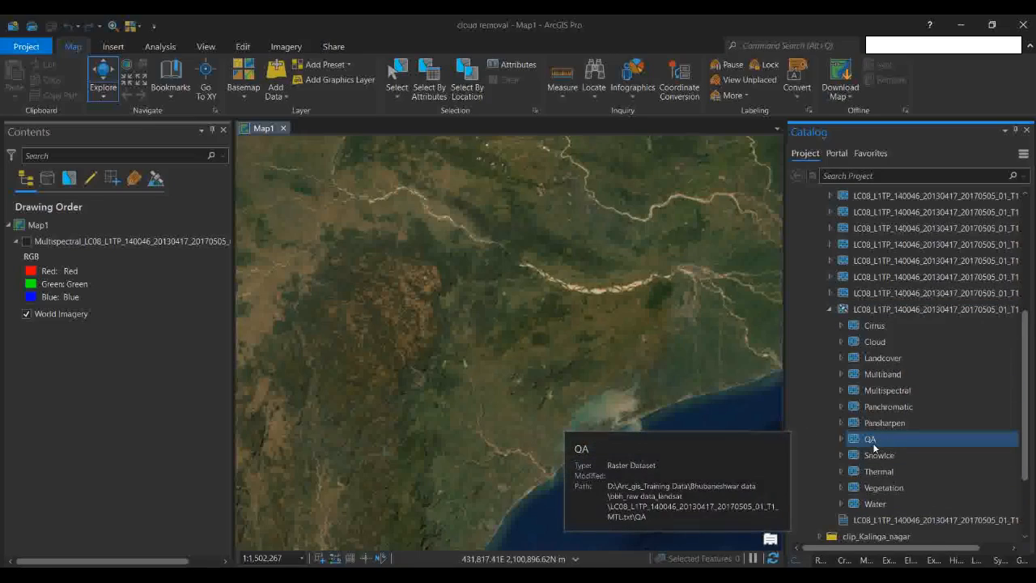
left_click(896, 390)
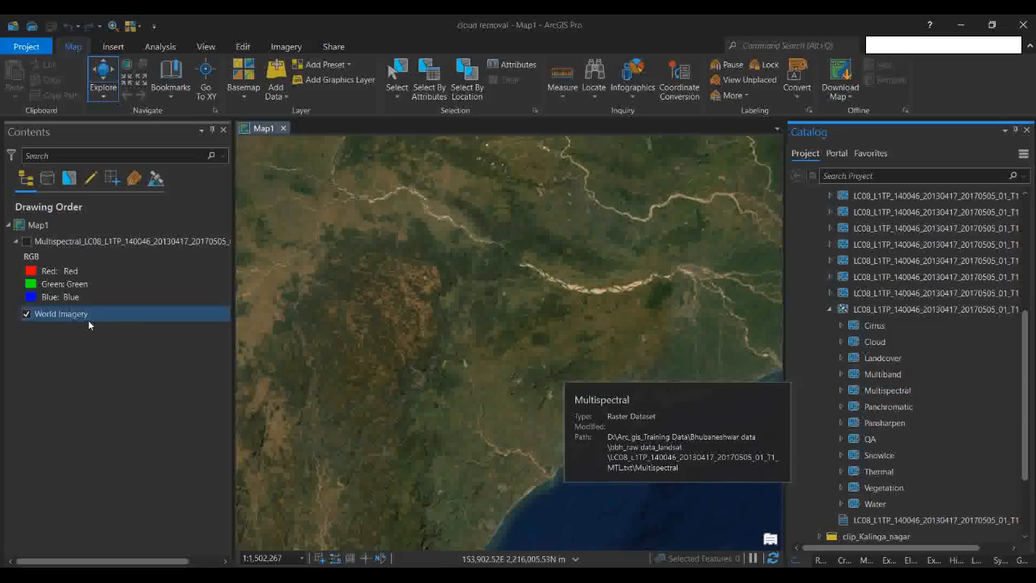
Step: Preview the existing Multispectral layer on the map, hide it, and remove it from Map1
left_click(25, 243)
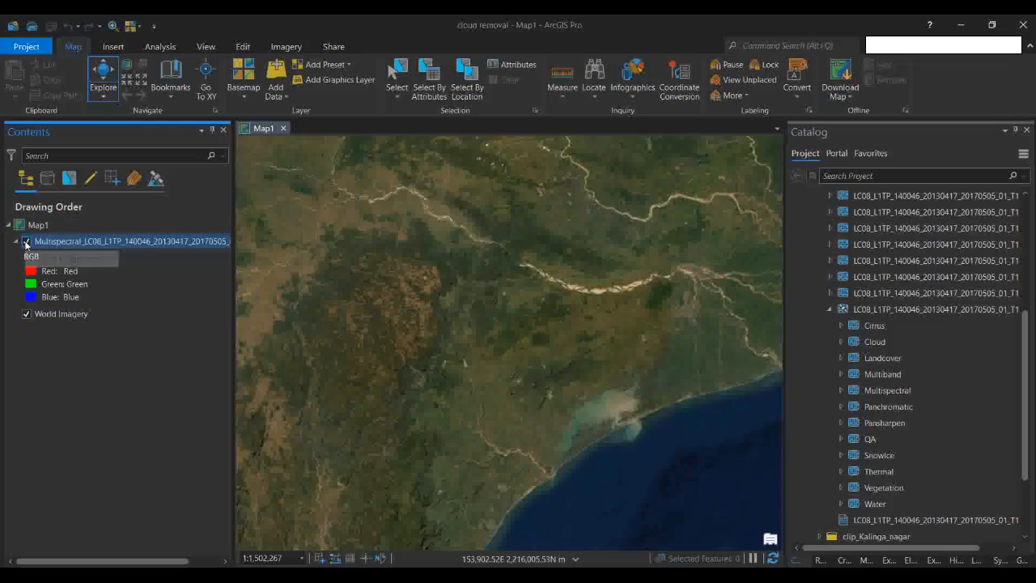
left_click(170, 270)
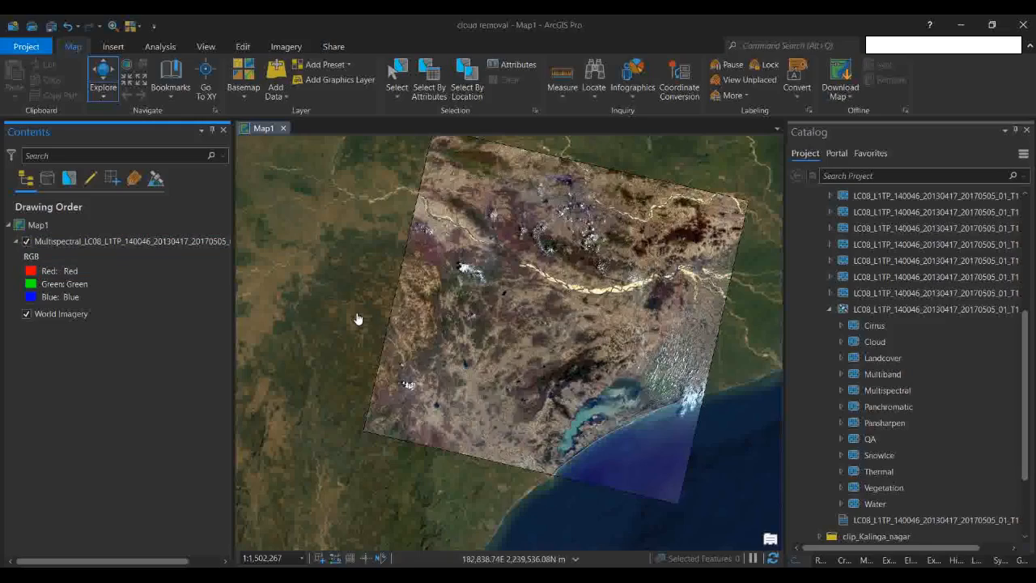
left_click(27, 241)
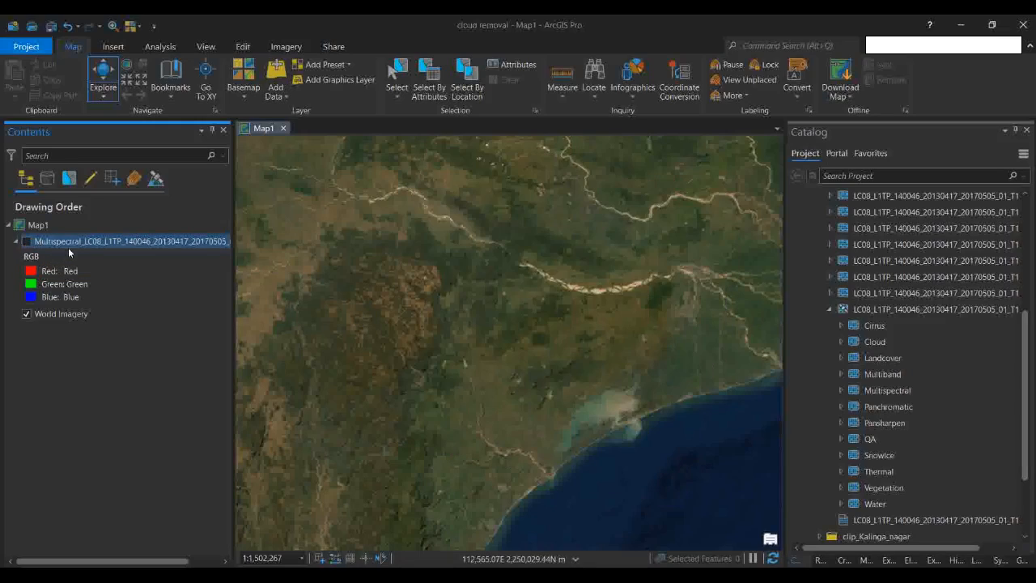
right_click(70, 242)
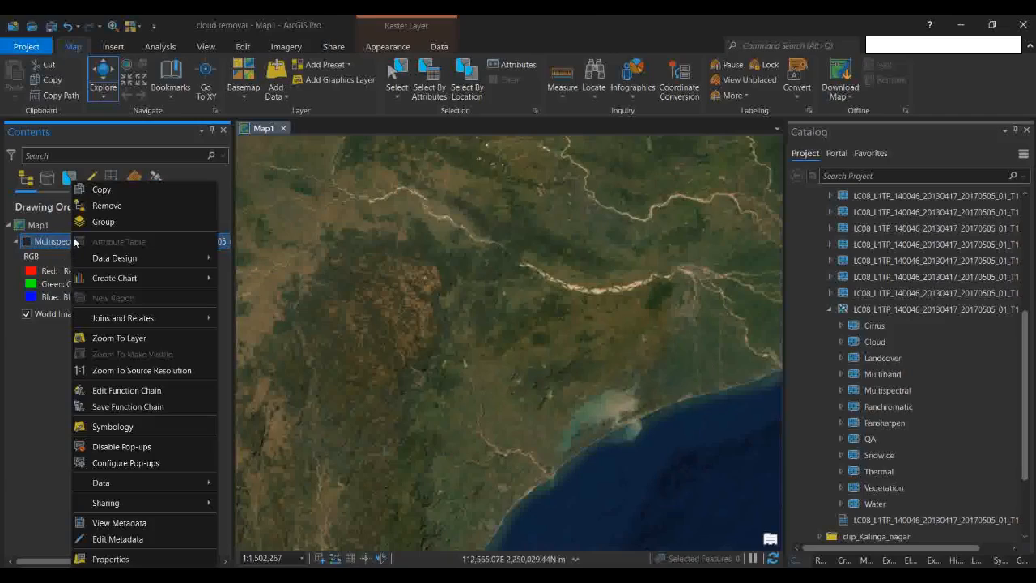
left_click(97, 207)
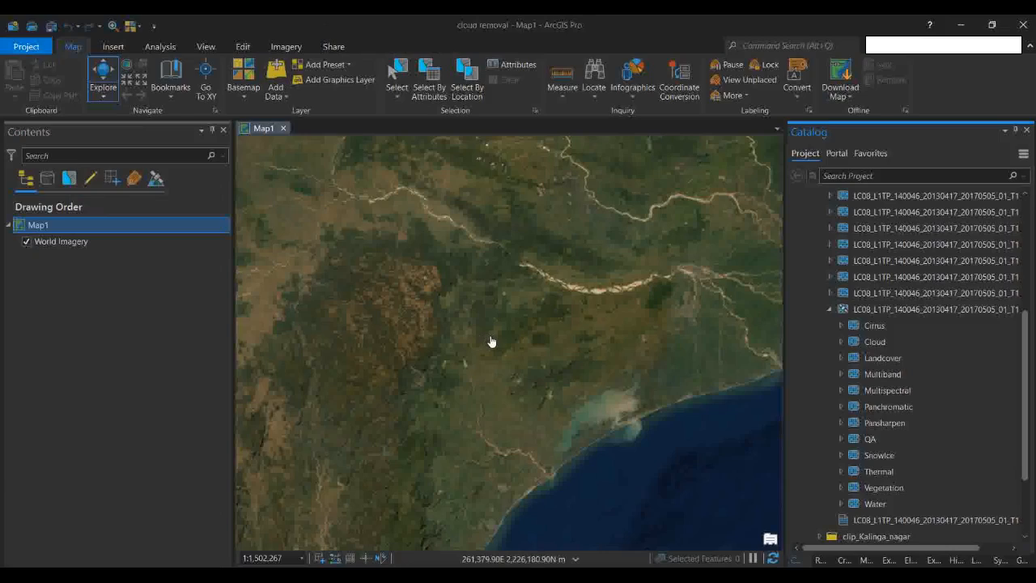
left_click(874, 441)
left_click(275, 91)
left_click(298, 131)
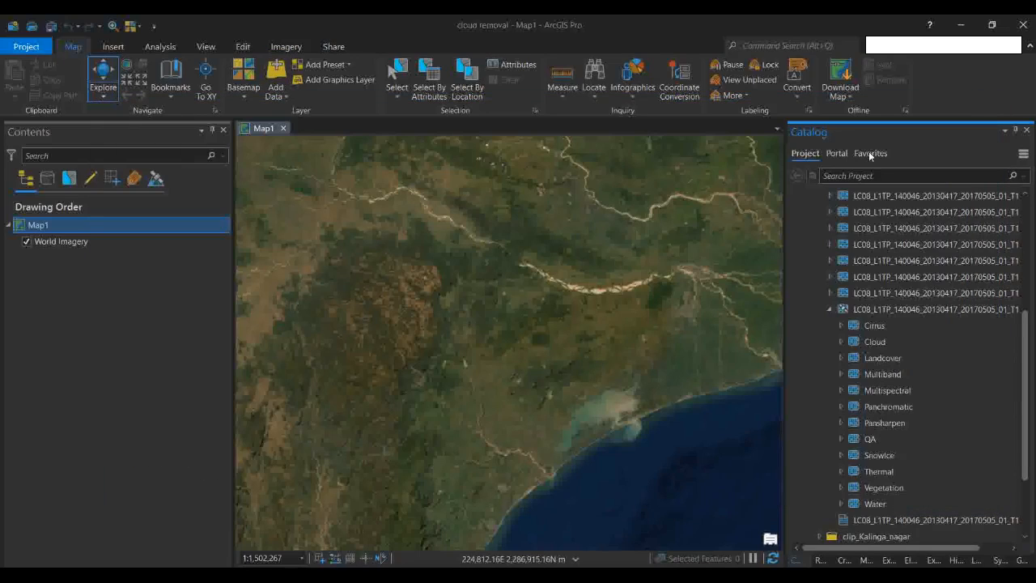
left_click(987, 111)
Step: Add the Multispectral dataset of the MTL.txt raster product to the map from the Catalog
left_click(883, 390)
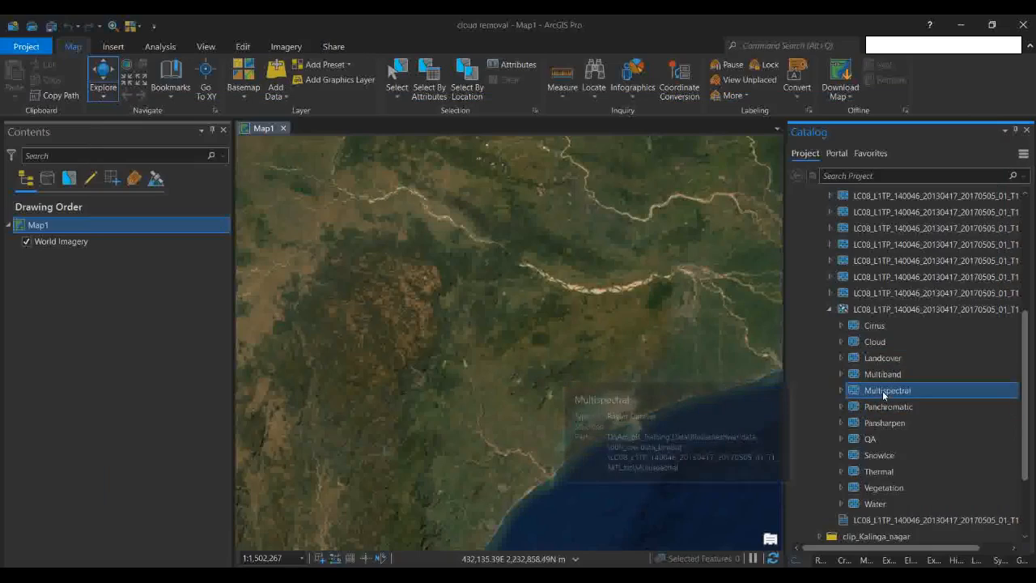
left_click(406, 278)
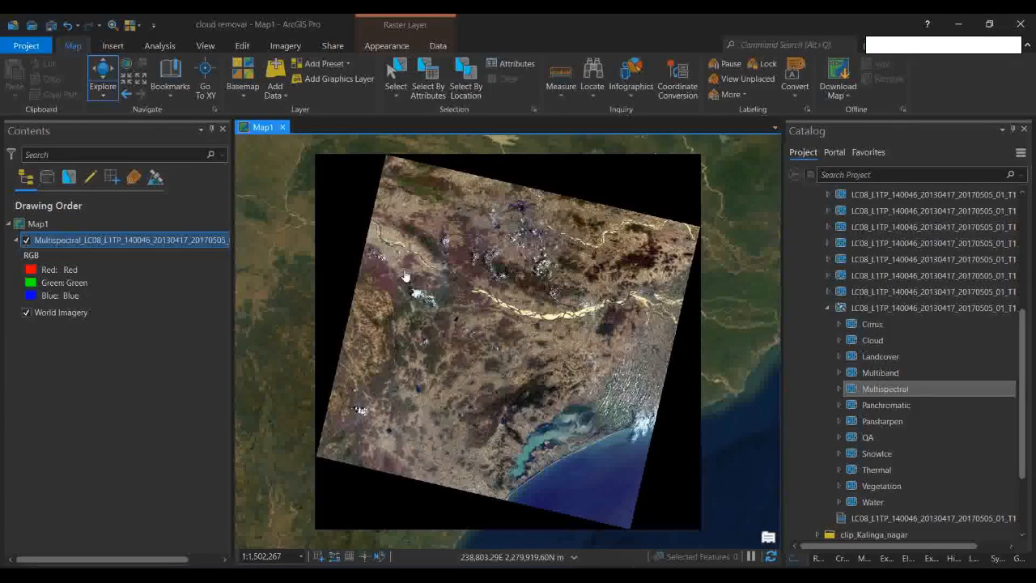
left_click(205, 296)
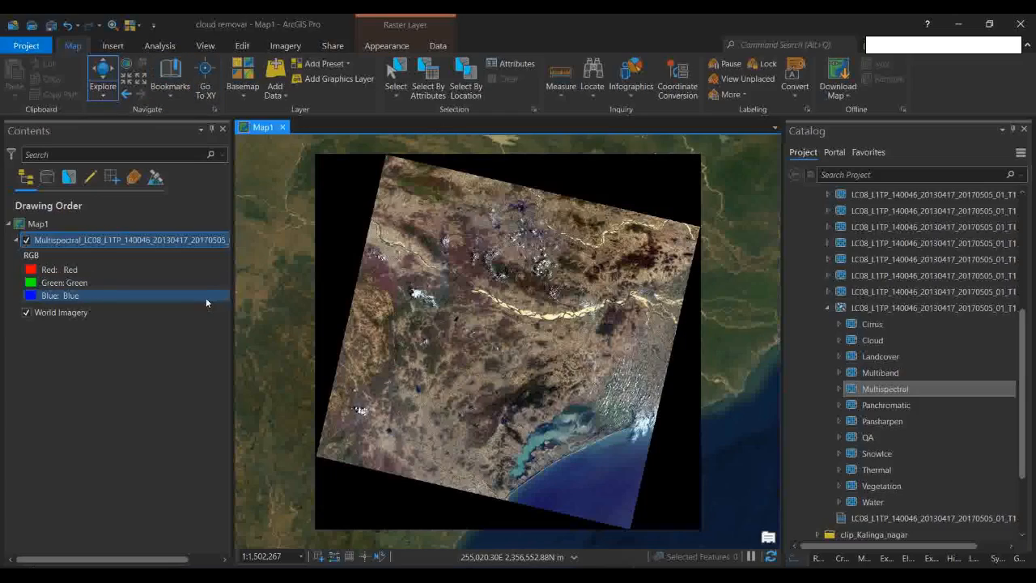
Step: Enable the display background value mask of 0, 0, 0 with no color in the Multispectral layer's symbology
left_click(31, 272)
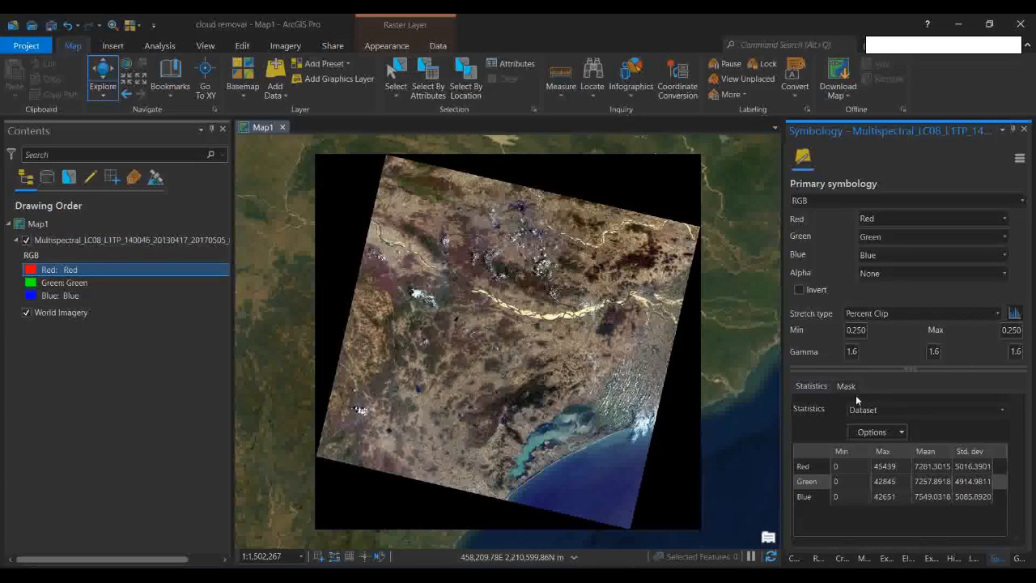
left_click(846, 386)
left_click(798, 412)
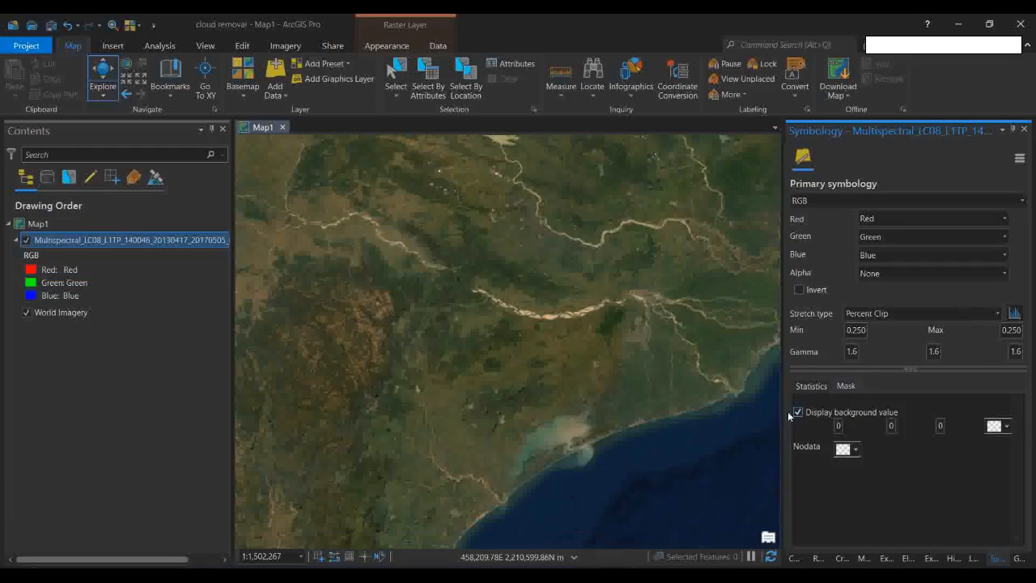
Step: Examine the clouds and their shadows across the Multispectral image at close range and over the whole scene
scroll(366, 422, "up", 3)
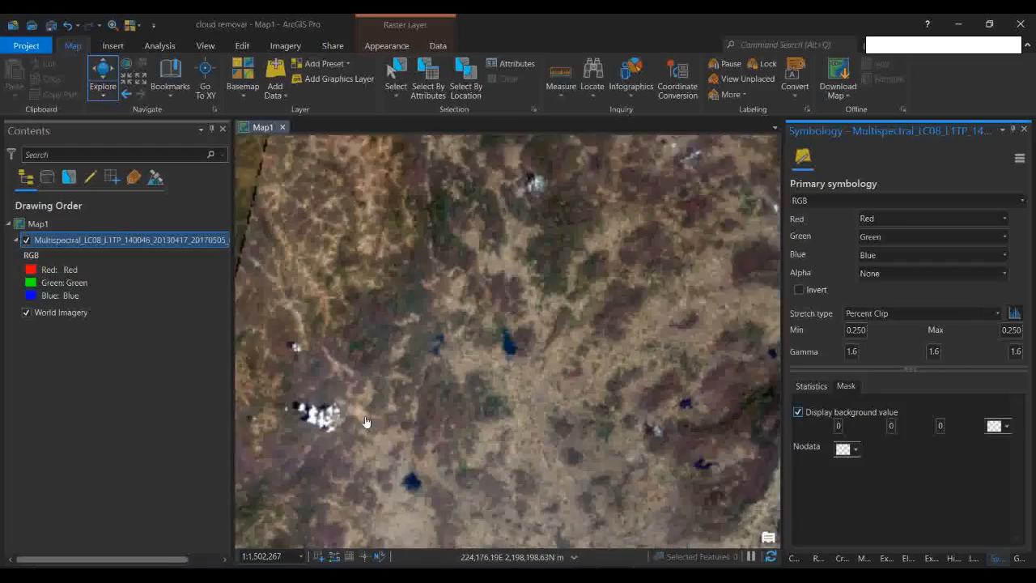
scroll(366, 422, "down", 2)
scroll(421, 405, "up", 4)
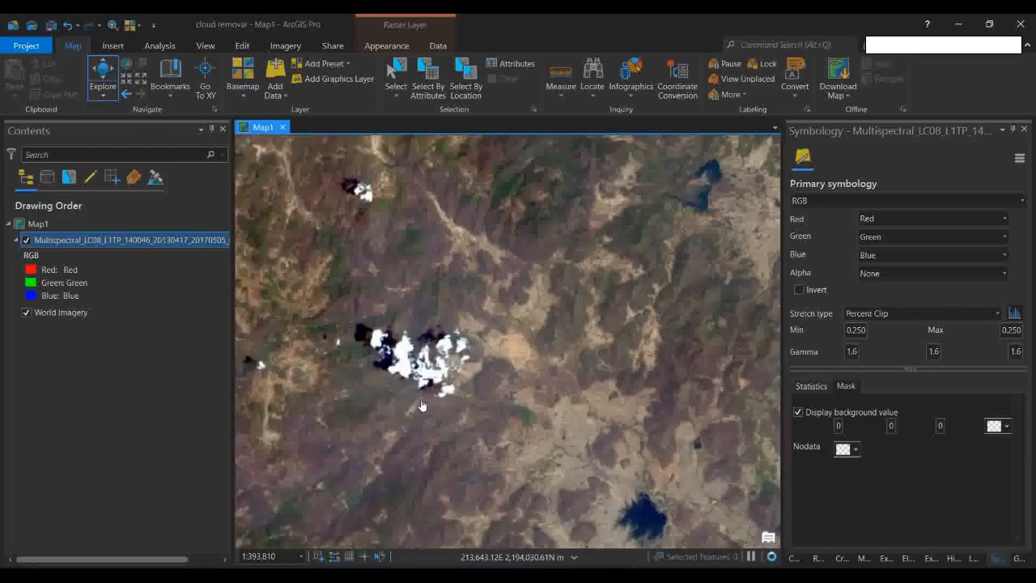
scroll(433, 441, "up", 3)
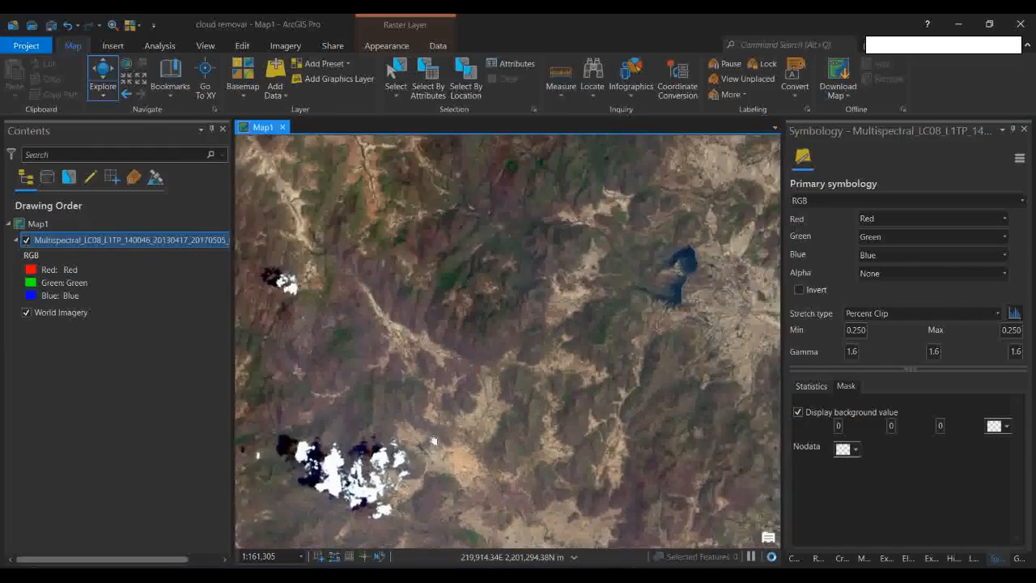
left_click_drag(433, 441, 414, 477)
scroll(414, 477, "down", 4)
scroll(489, 319, "up", 3)
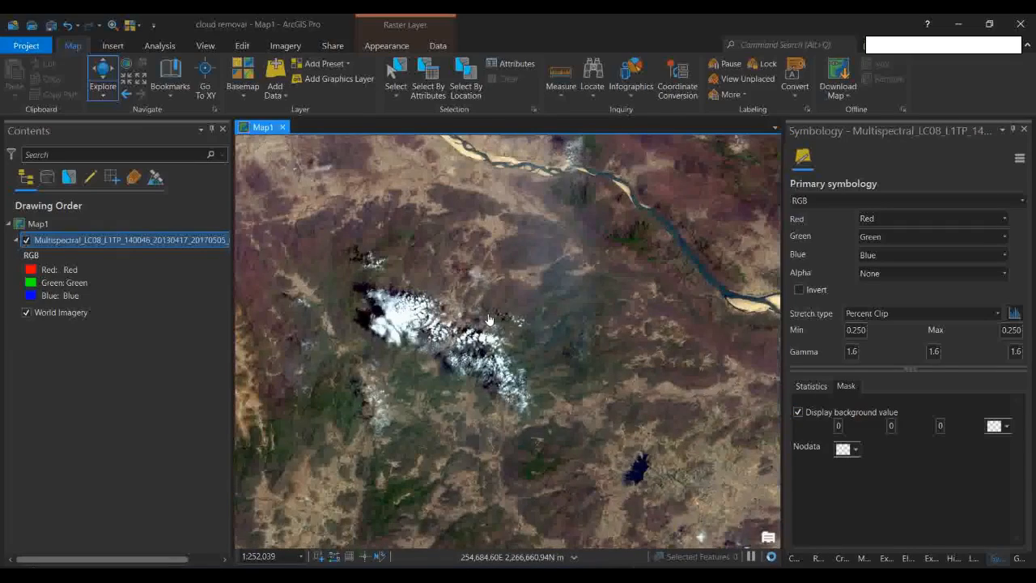
scroll(580, 300, "down", 3)
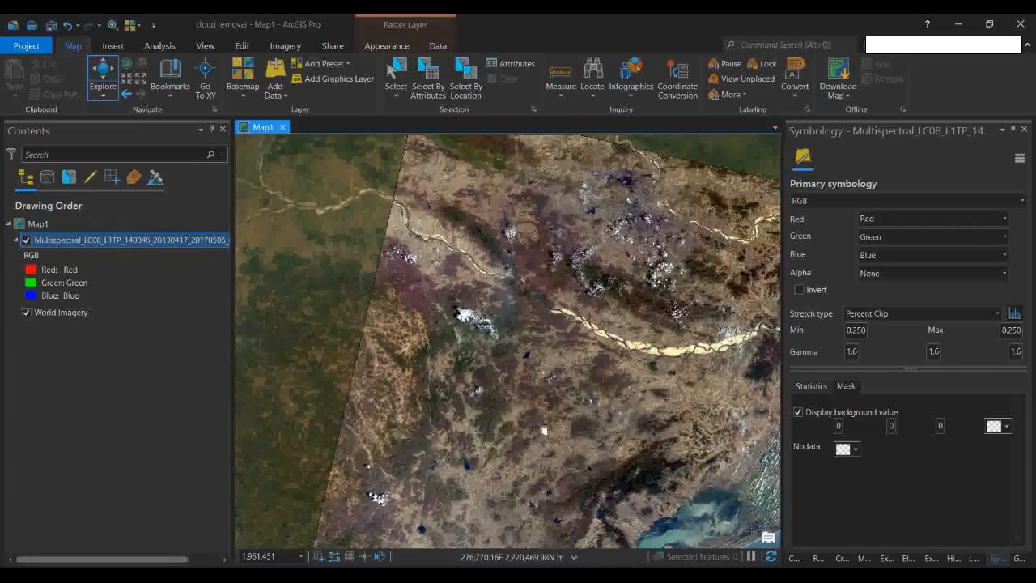
left_click_drag(547, 435, 481, 308)
left_click_drag(714, 384, 722, 431)
scroll(629, 415, "down", 2)
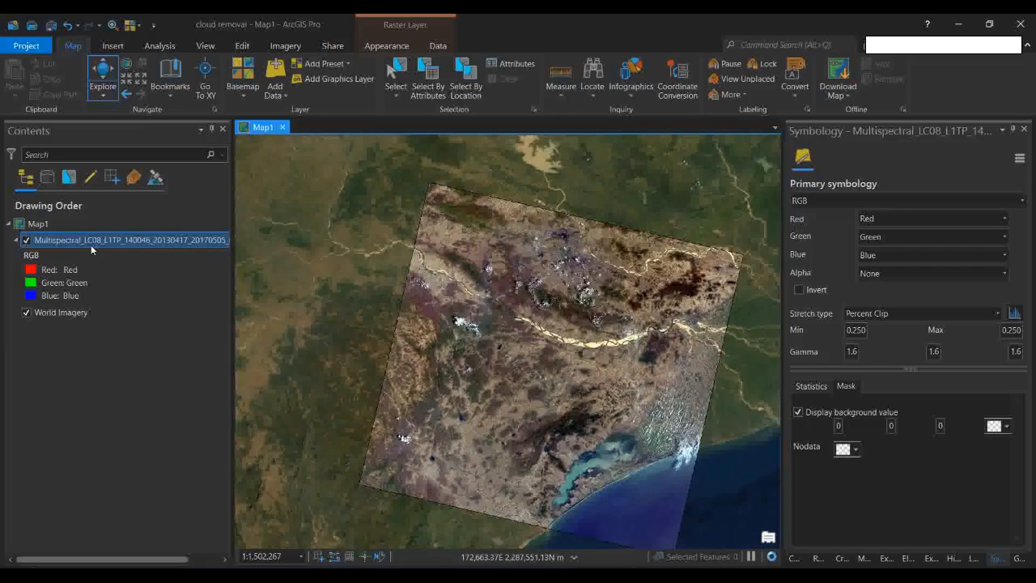
Step: Hide the Multispectral layer and add the QA dataset of the MTL.txt raster product to the map
left_click(26, 241)
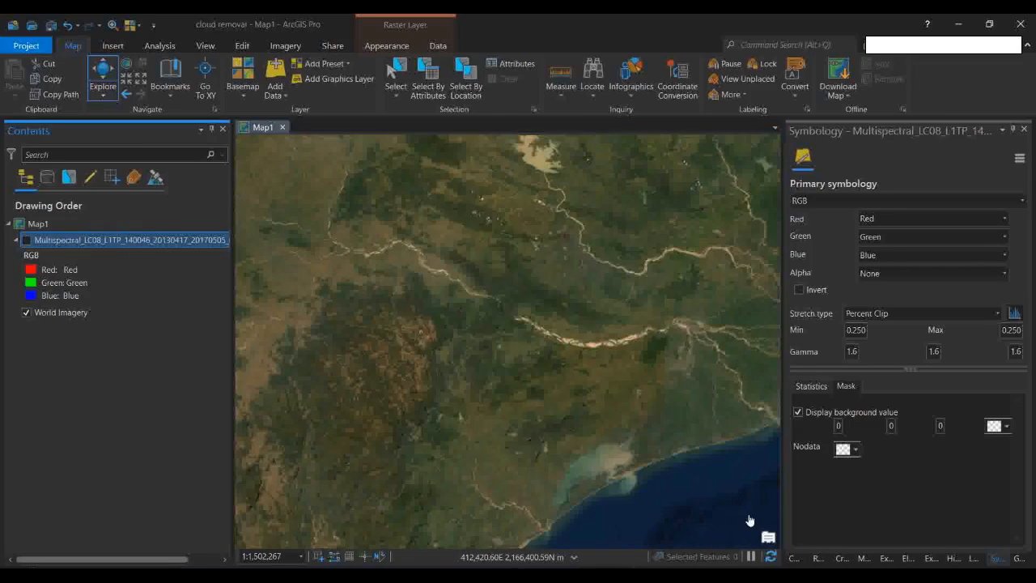
left_click(794, 560)
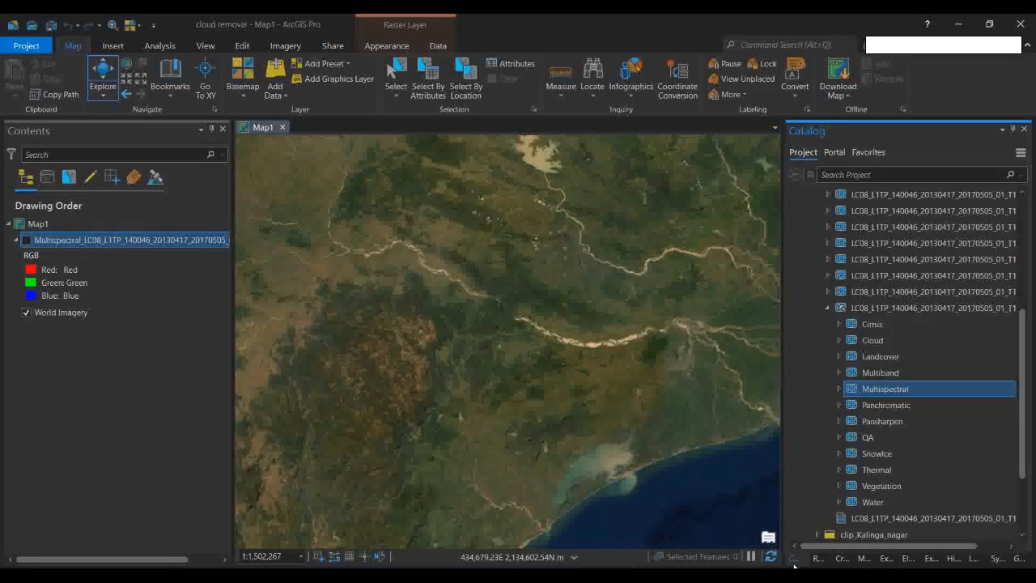
left_click(865, 437)
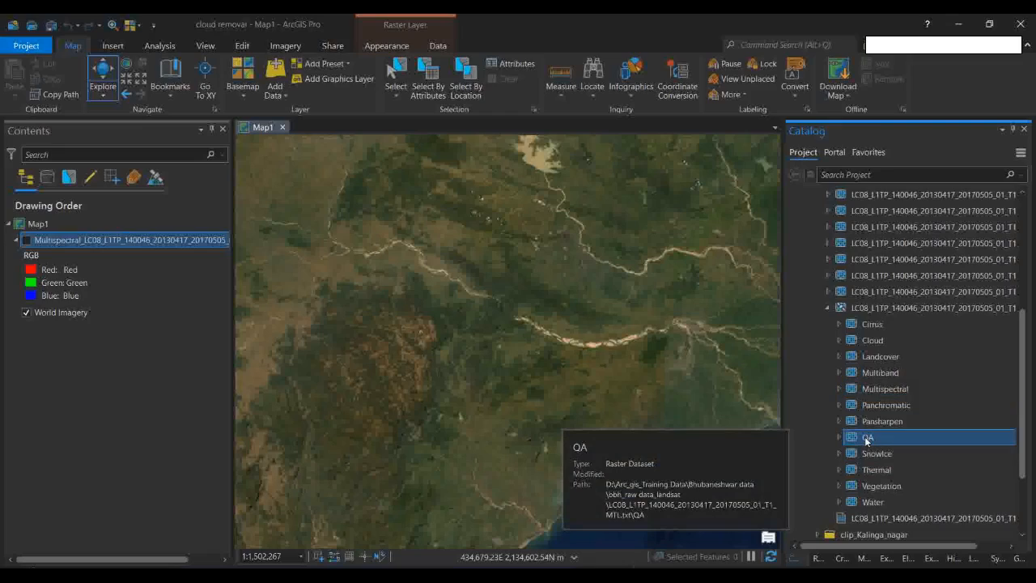
left_click(513, 363)
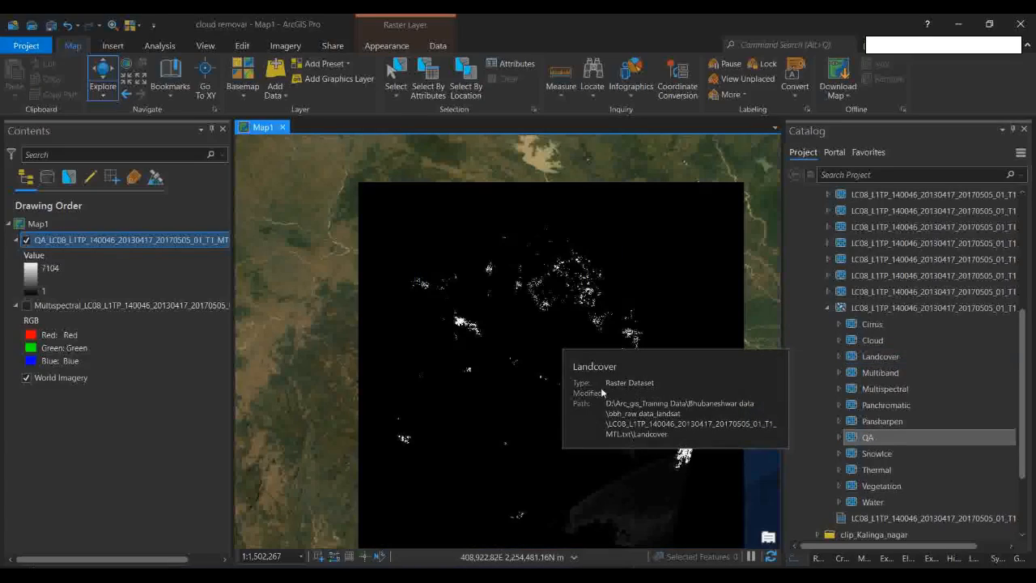
left_click_drag(514, 348, 482, 312)
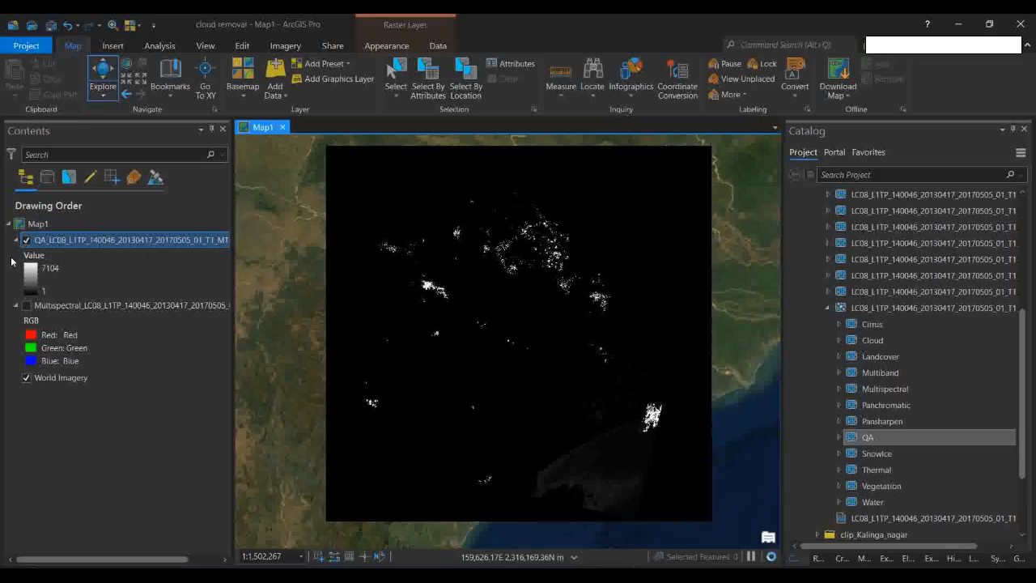
Step: Compare the QA raster with the Multispectral image by toggling the visibility of both layers
left_click(27, 305)
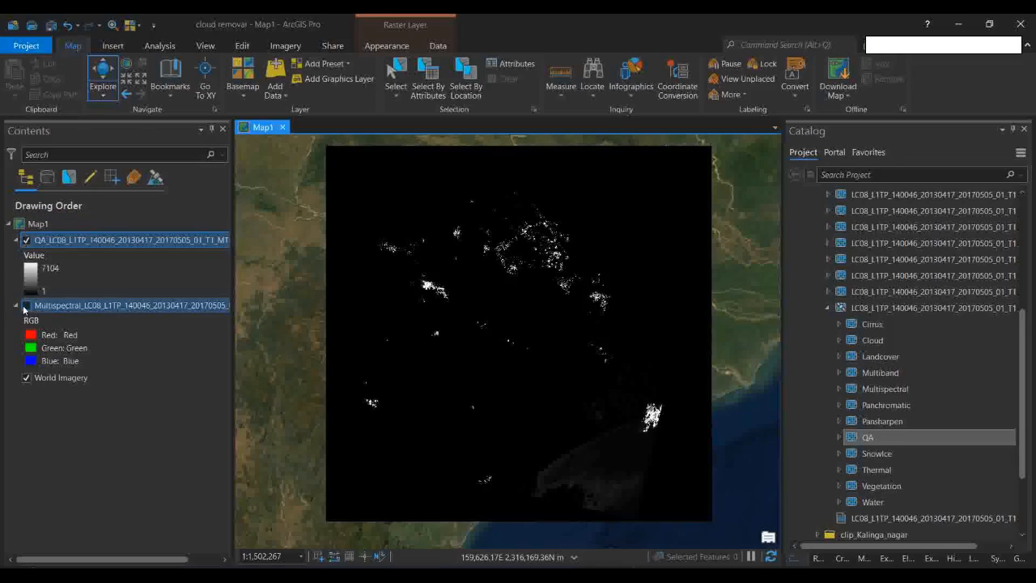
left_click(27, 240)
left_click(27, 240)
left_click(27, 240)
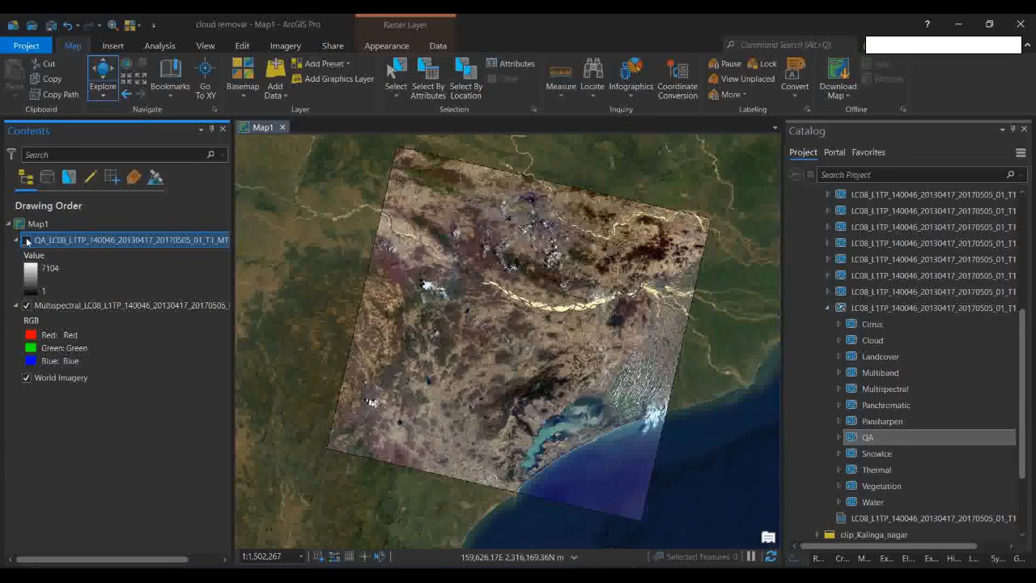
left_click(27, 240)
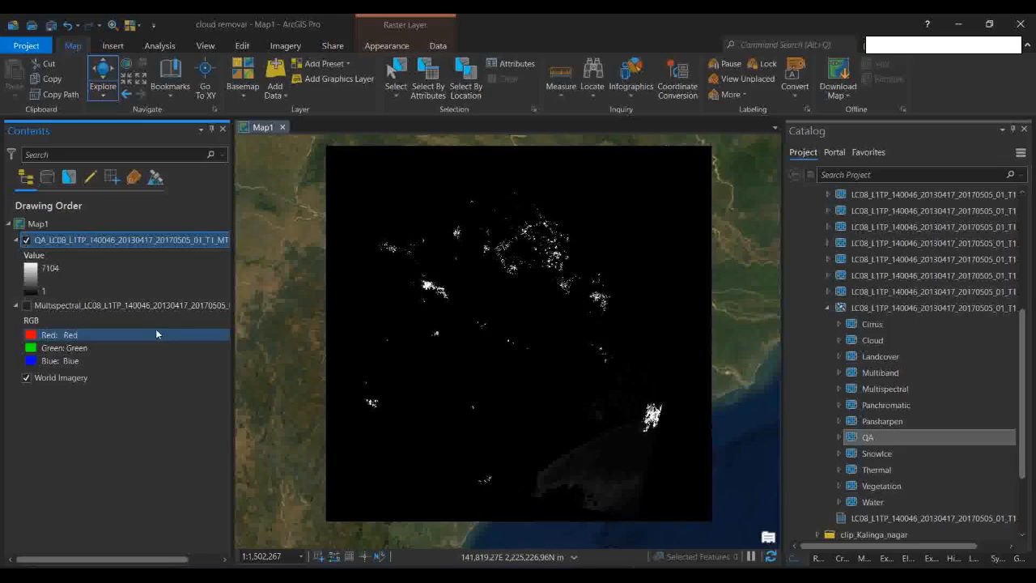
Step: Symbolize the QA layer by Unique Values, computing the unique values for the raster
right_click(142, 242)
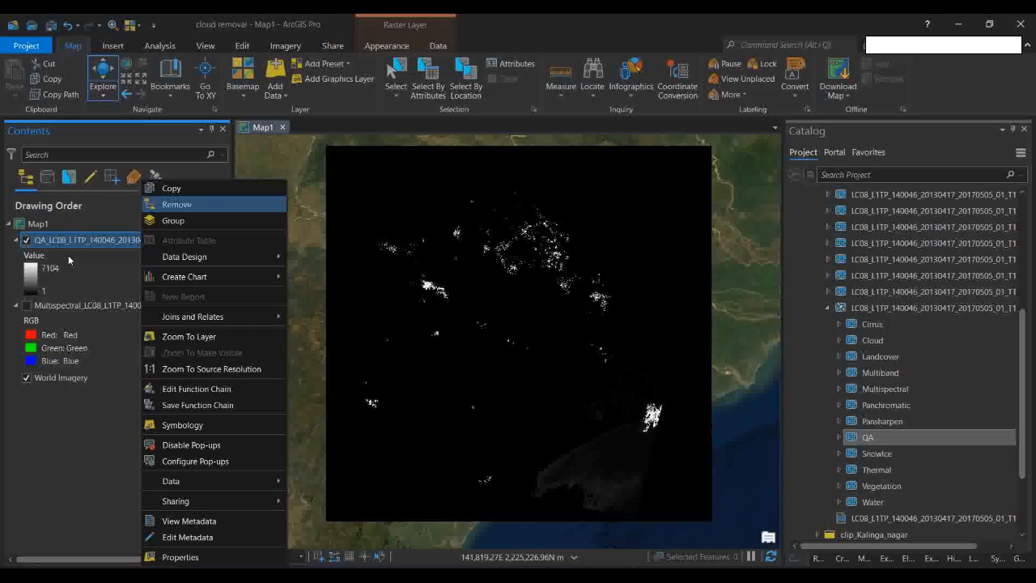
left_click(31, 277)
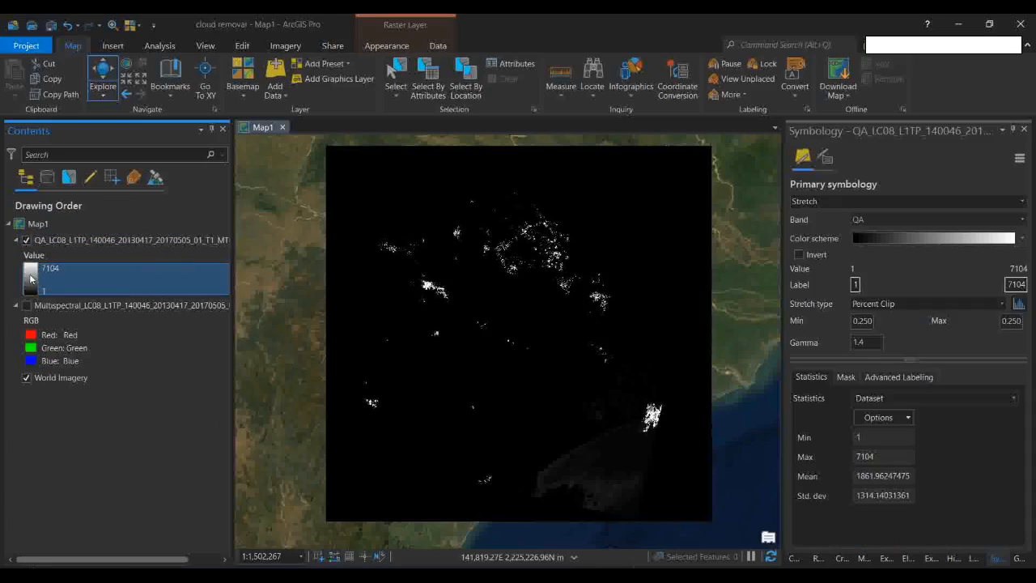
left_click(1022, 202)
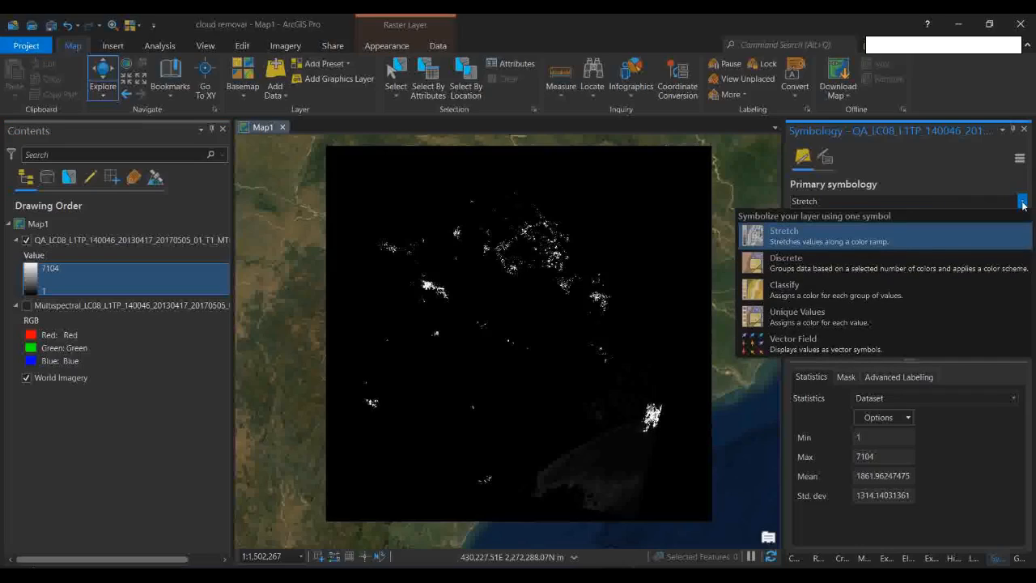
left_click(800, 322)
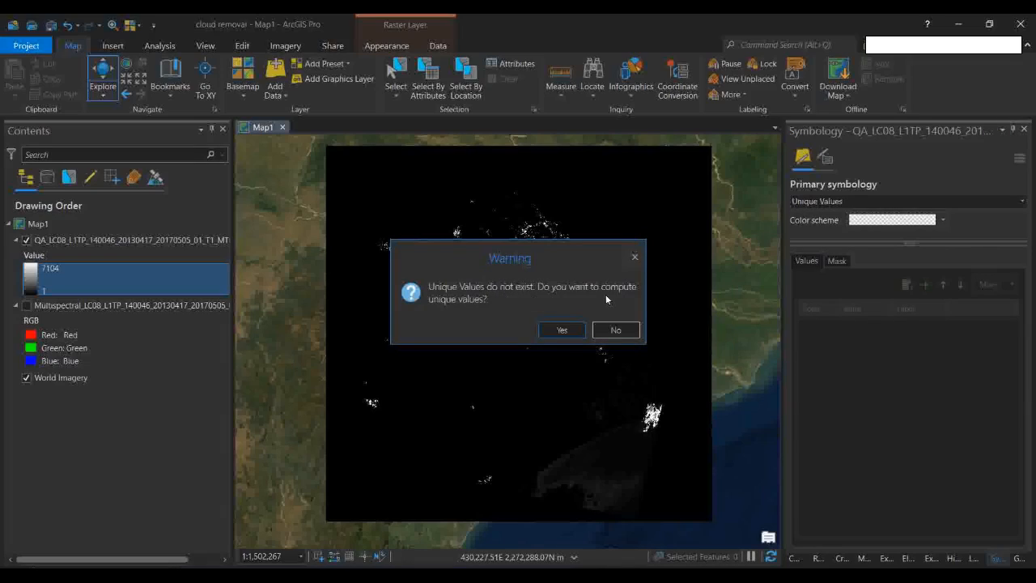
left_click(565, 331)
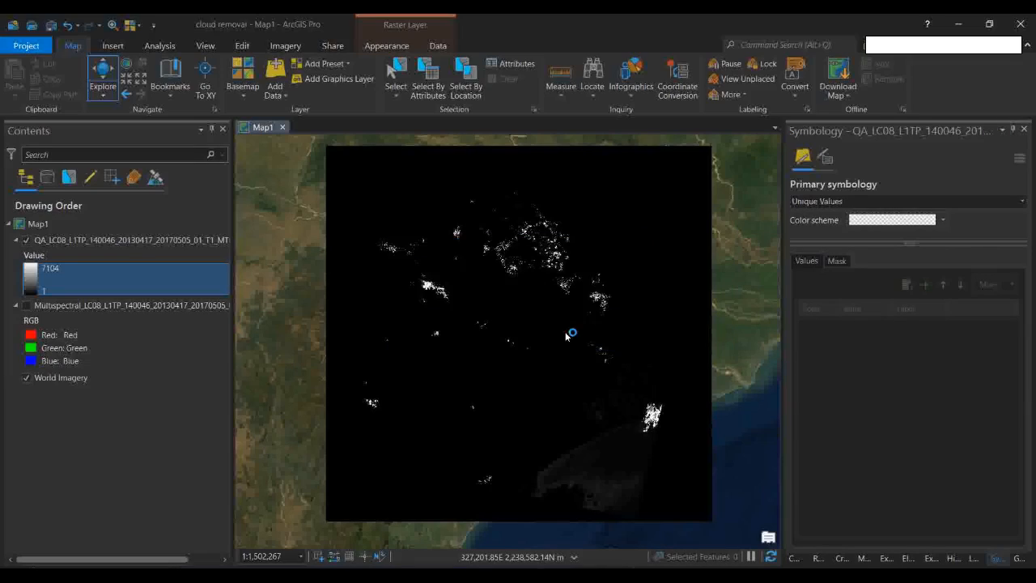
left_click(565, 331)
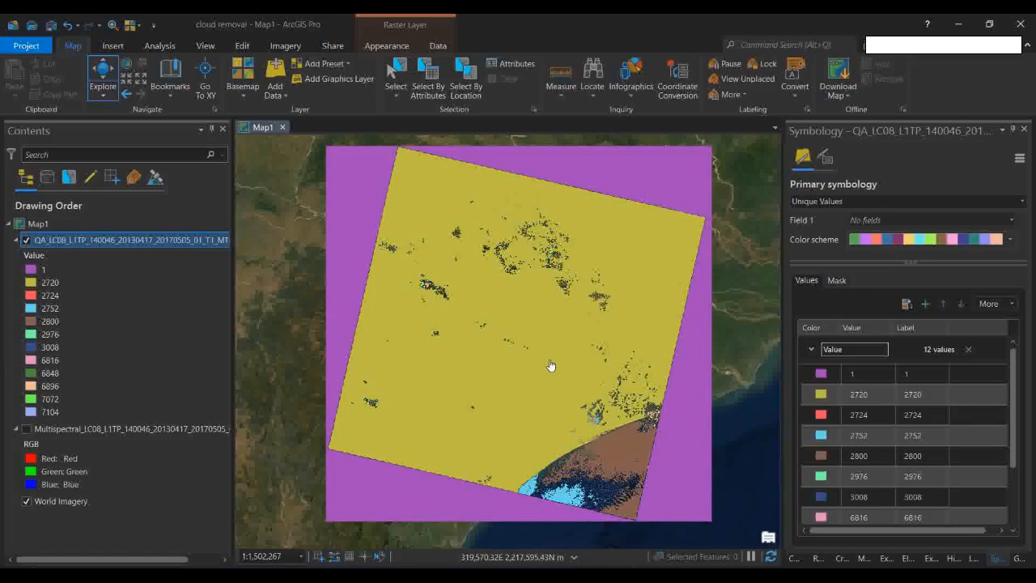
Step: Identify a pixel in the sea area of the QA layer and copy its pixel value
left_click(617, 448)
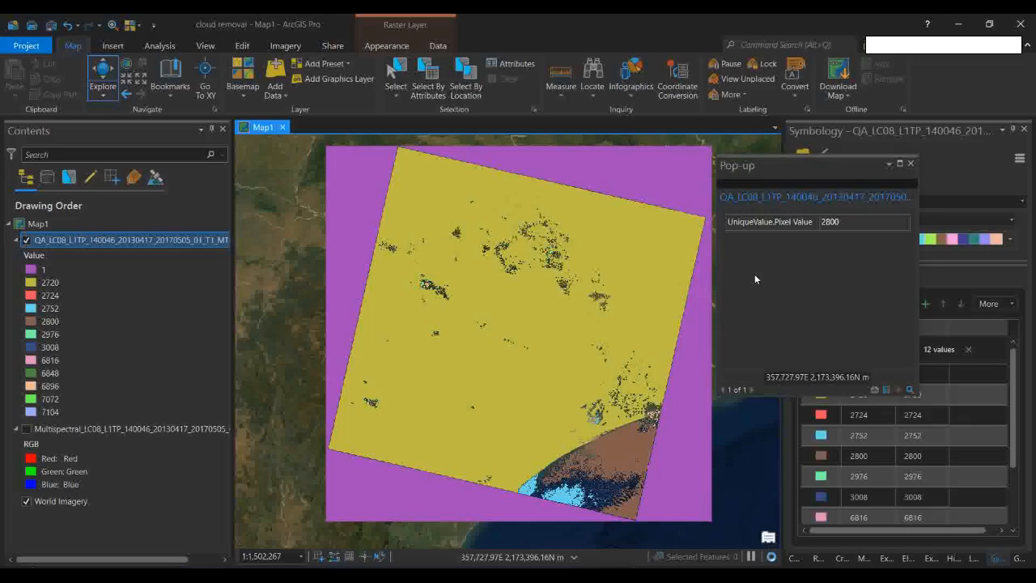
left_click_drag(840, 221, 814, 224)
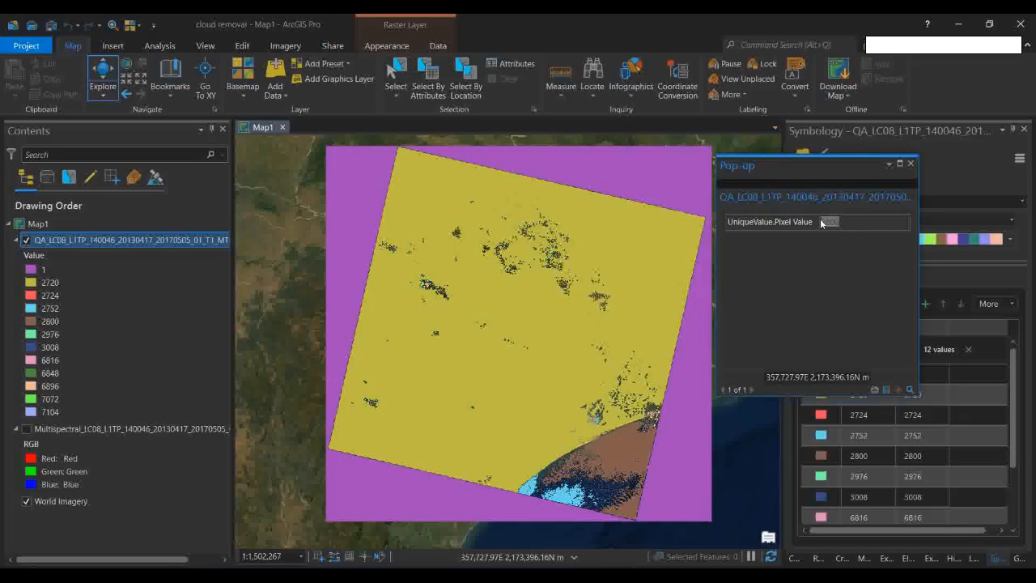
right_click(825, 221)
left_click(852, 232)
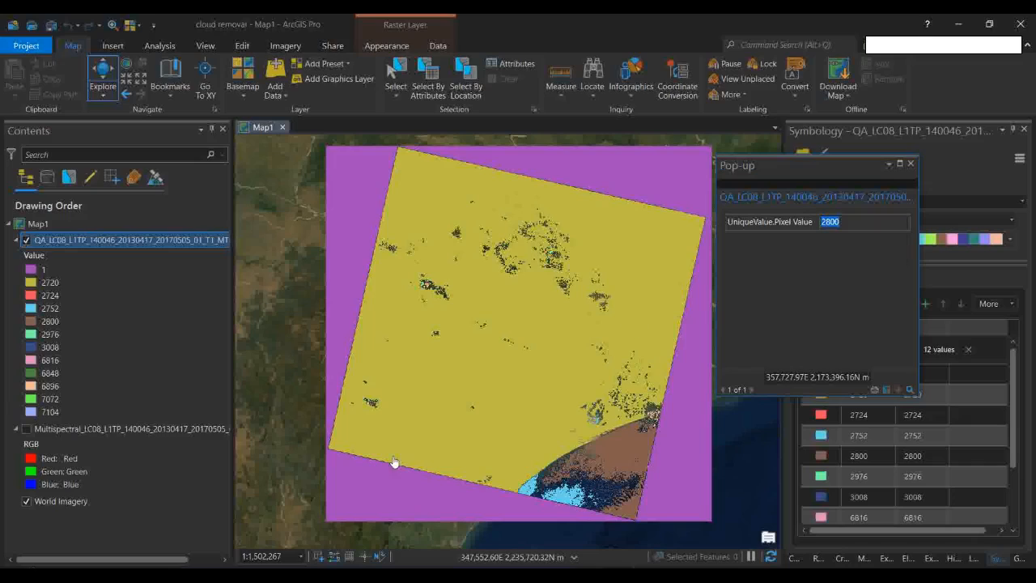
Step: Switch to a new Notepad document and record the value 2800 under the heading Water, then dismiss the pixel's pop-up on the map
key("super")
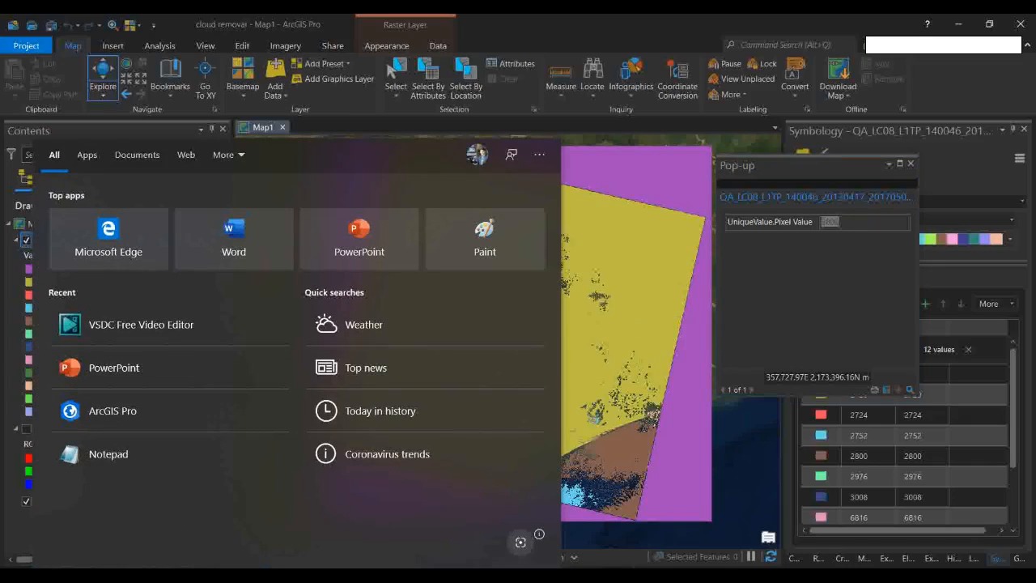
left_click(113, 456)
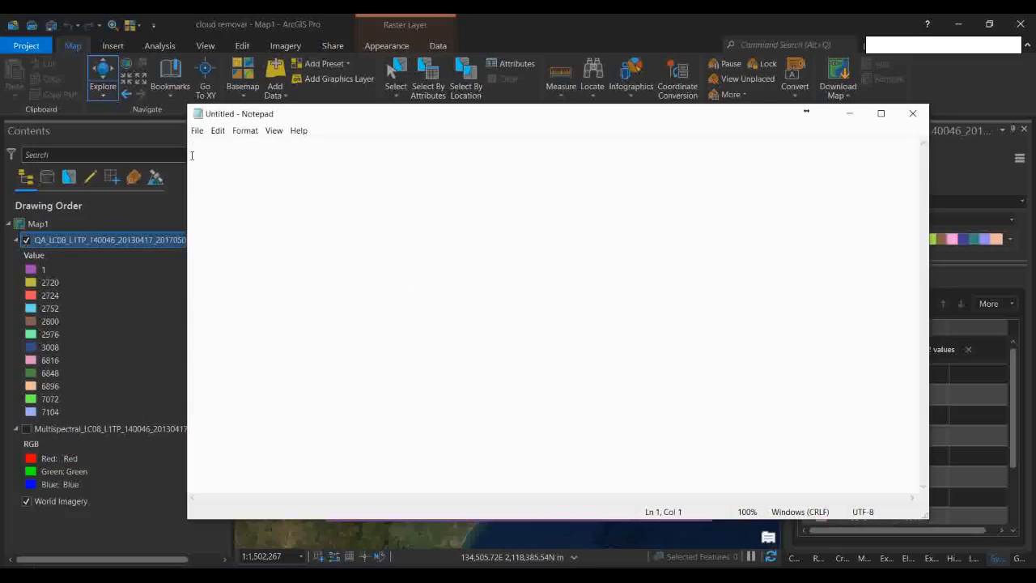
key("Return")
key("Return")
type("Water")
key("Tab")
type("2800")
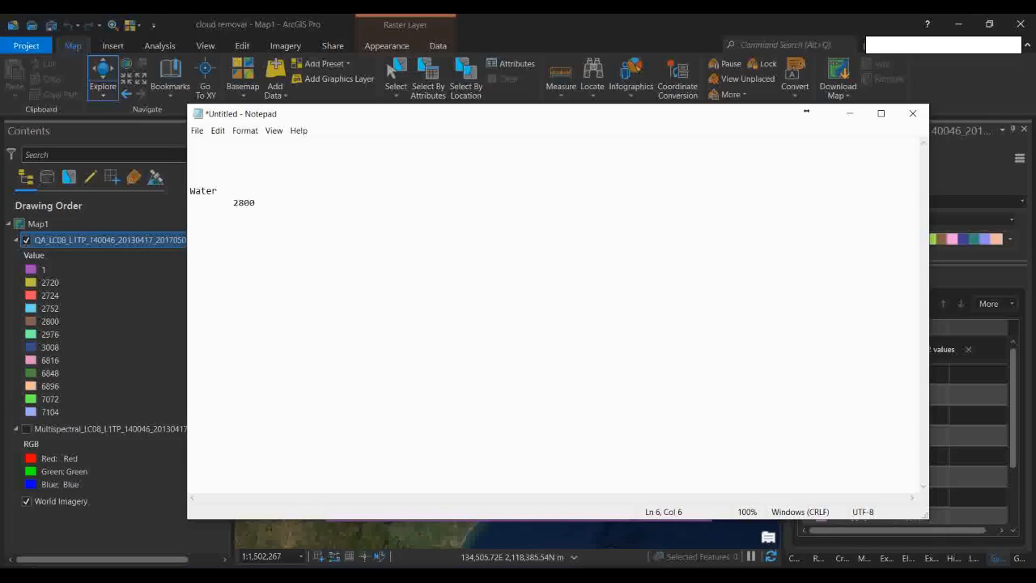
key("BackSpace")
key("BackSpace")
key("Return")
left_click(850, 114)
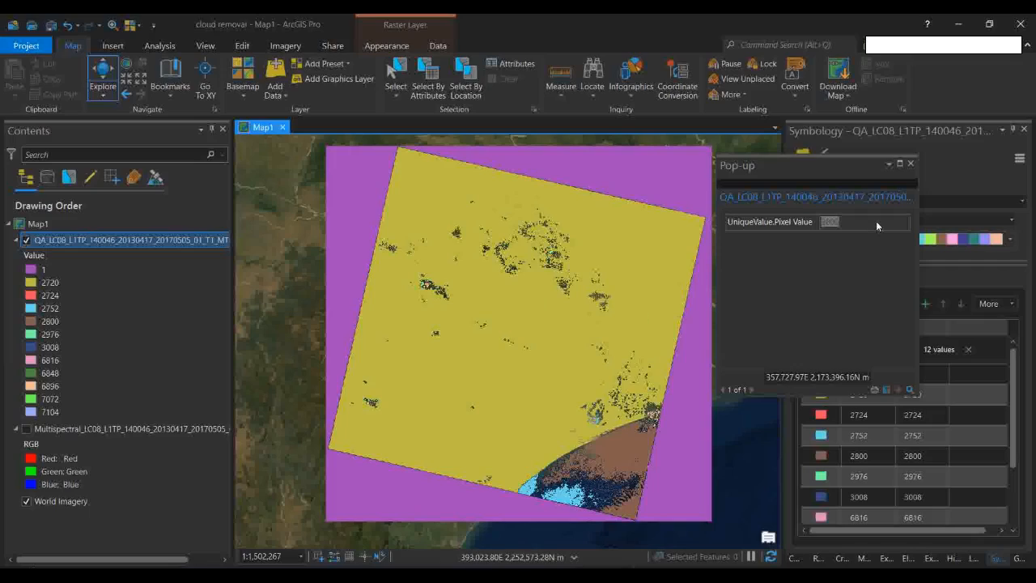
left_click(911, 164)
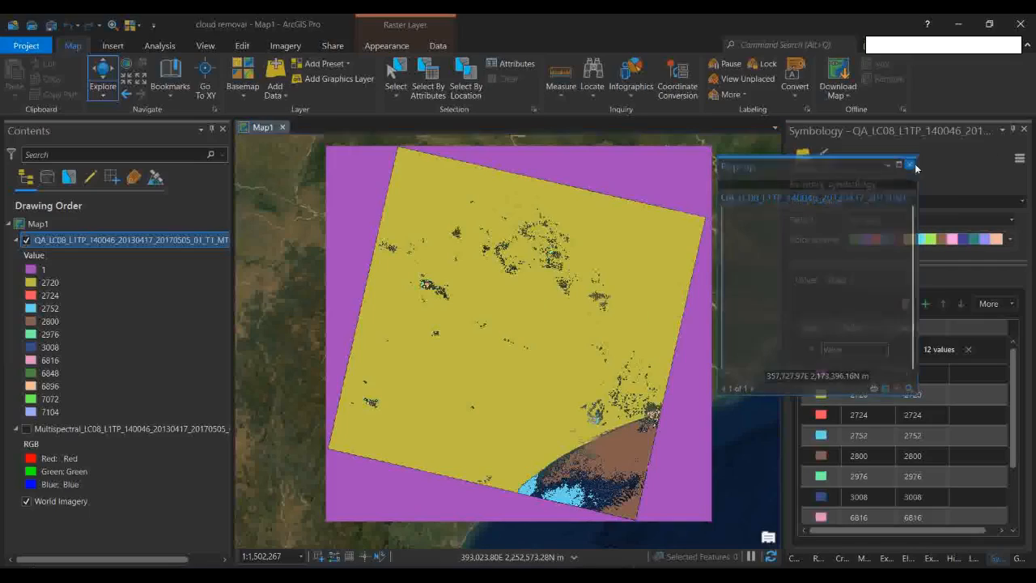
Step: Identify a land pixel on the QA layer and add the heading Land above Water in the Notepad document
left_click(530, 306)
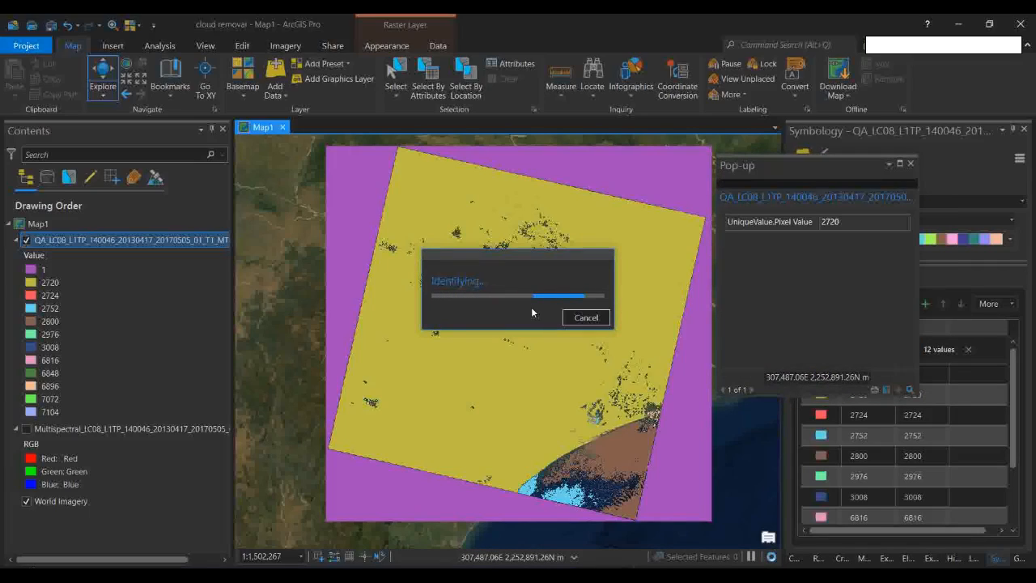
double_click(825, 222)
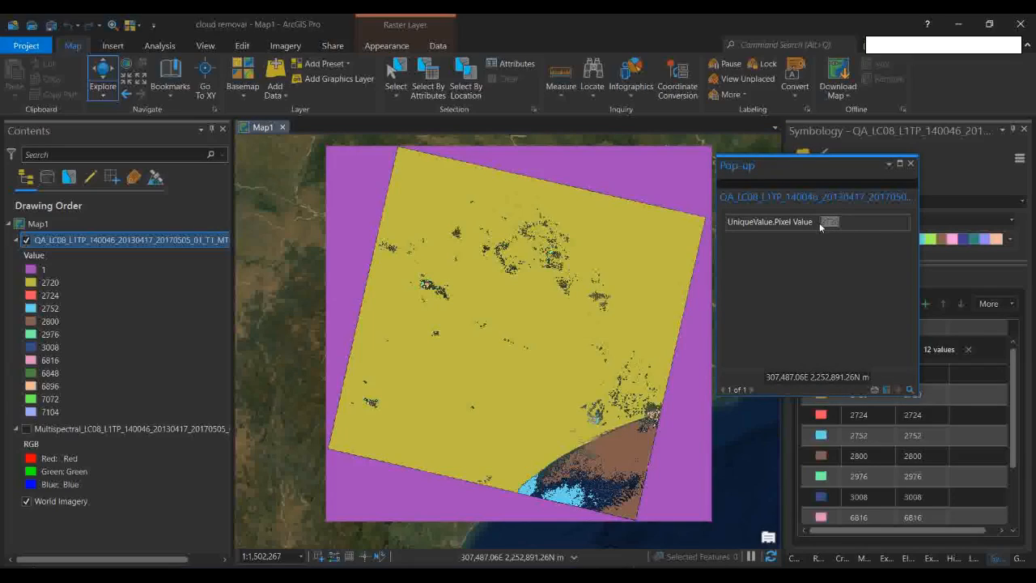
key("alt+Tab")
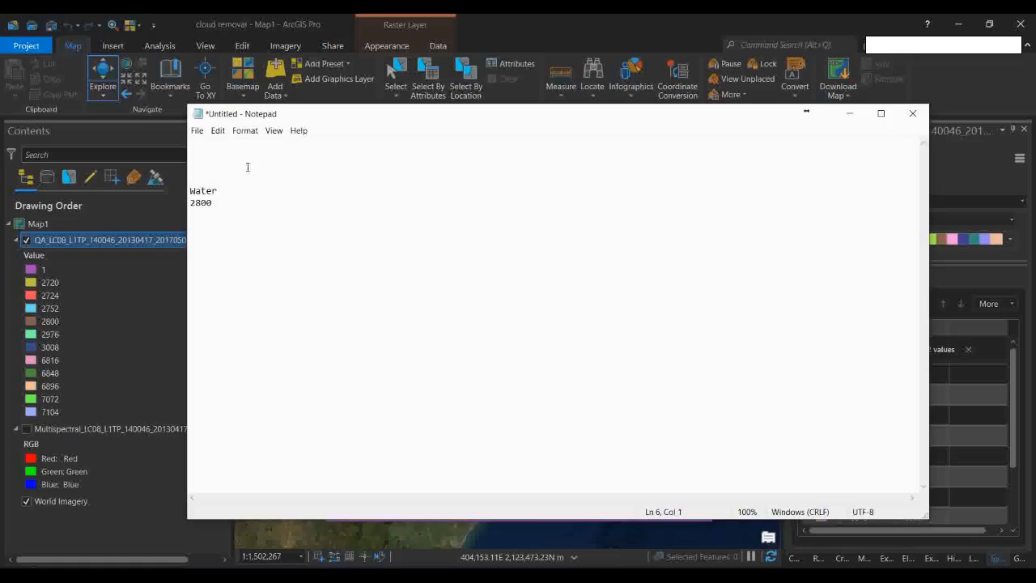
type("Land")
Step: Copy the land pixel's value 2720 under the Land heading in Notepad and remove a surplus blank line
key("alt+Tab")
right_click(829, 221)
left_click(842, 230)
key("alt+Tab")
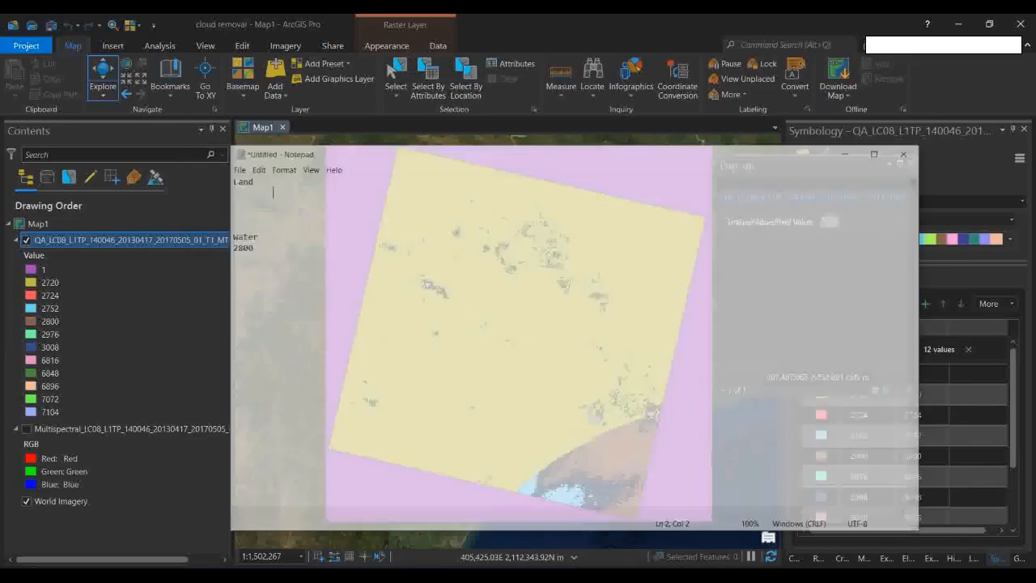
left_click(195, 155)
right_click(199, 162)
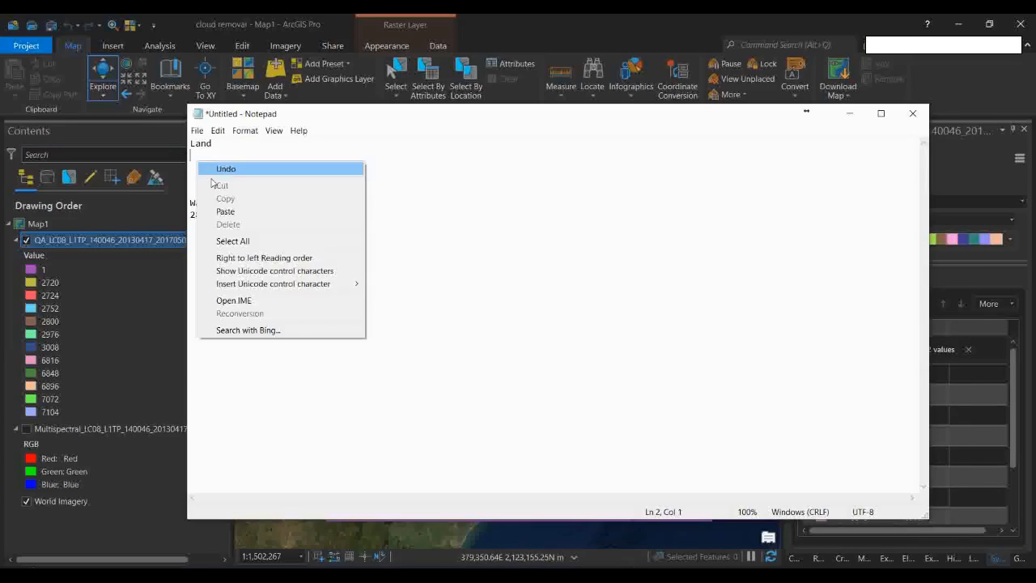
left_click(227, 211)
left_click(231, 196)
key("Delete")
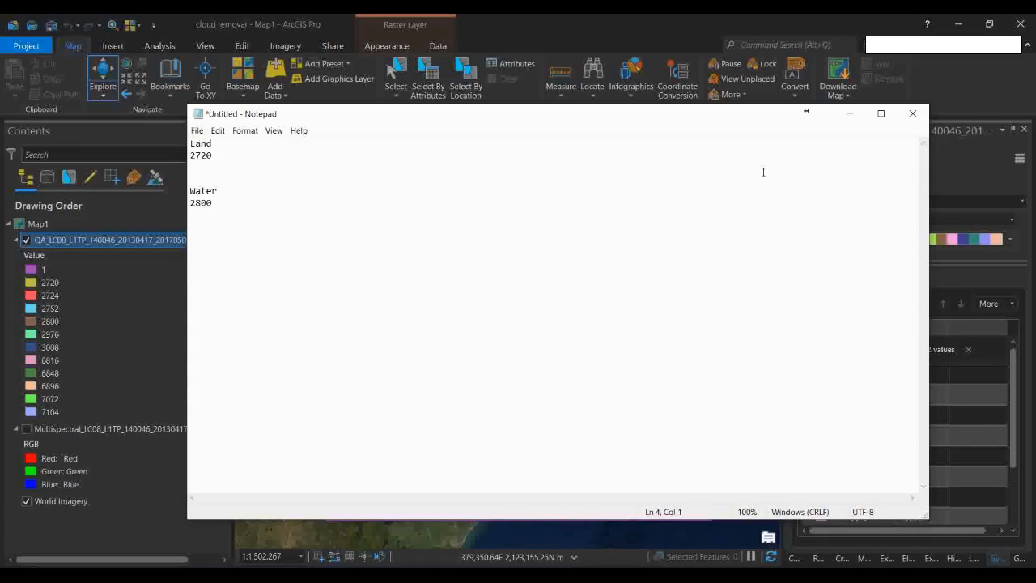
left_click(849, 113)
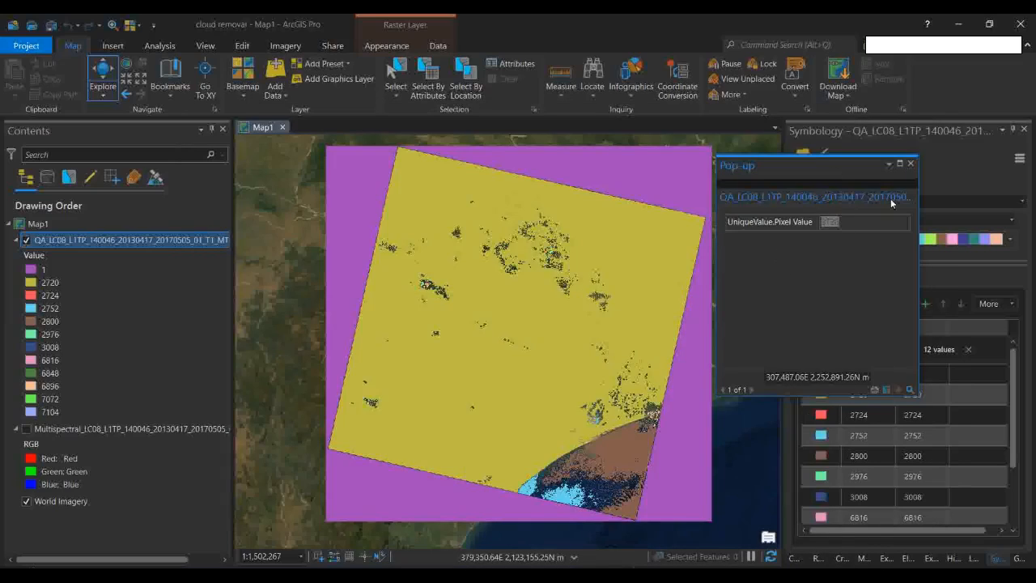
left_click(910, 166)
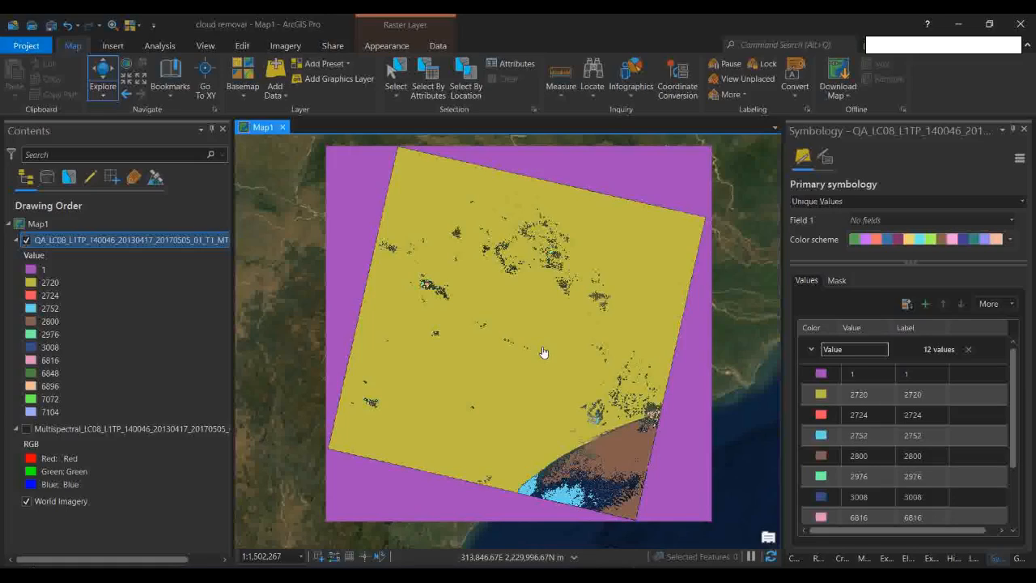
Step: Open the QA layer's function chain for editing and dock it as a full view beside Map1
right_click(130, 238)
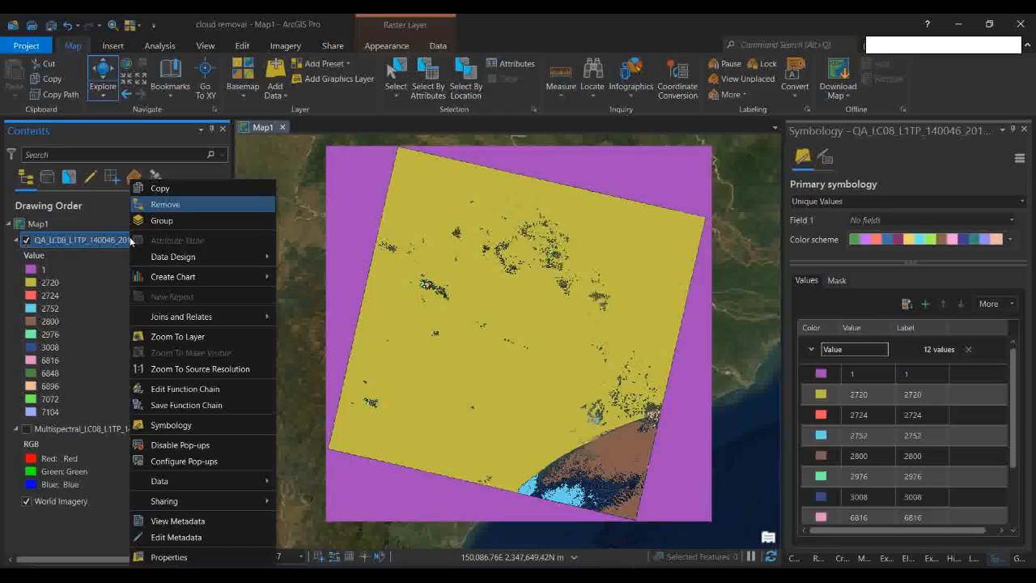
left_click(180, 390)
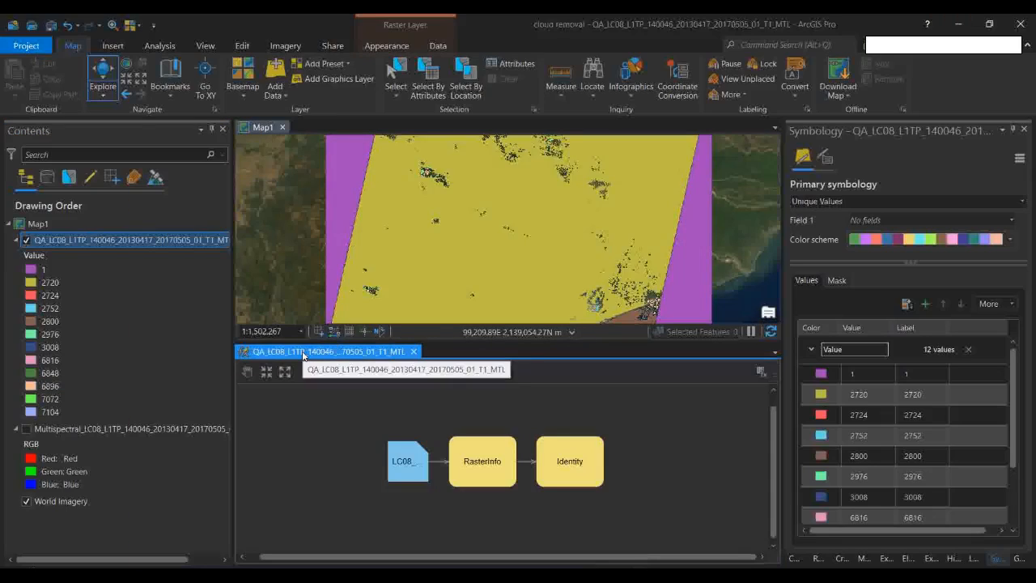
left_click_drag(322, 354, 506, 229)
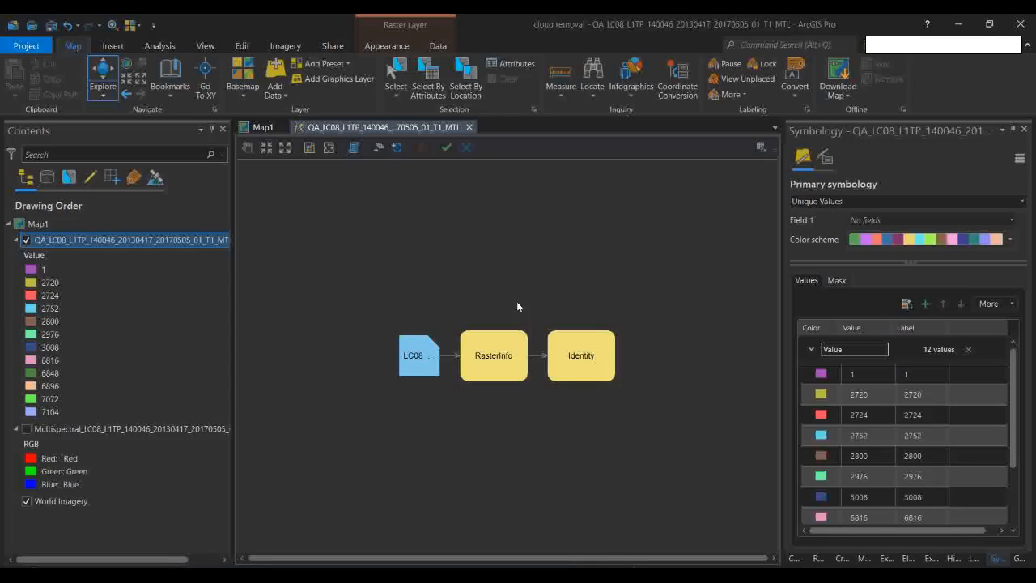
Step: Add the Remap raster function to the QA function chain and connect the Identity output to it
left_click(287, 46)
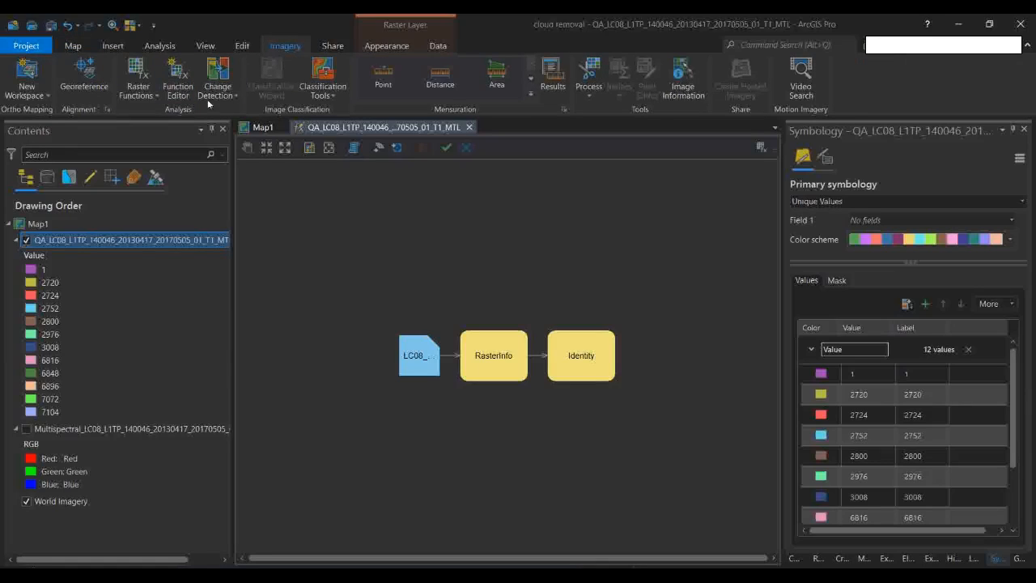
left_click(140, 92)
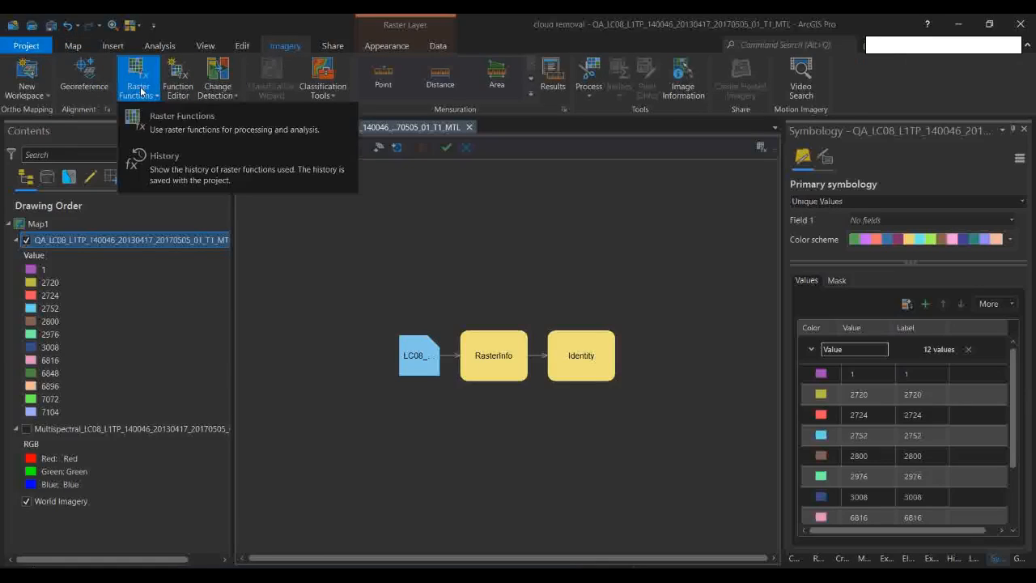
left_click(176, 130)
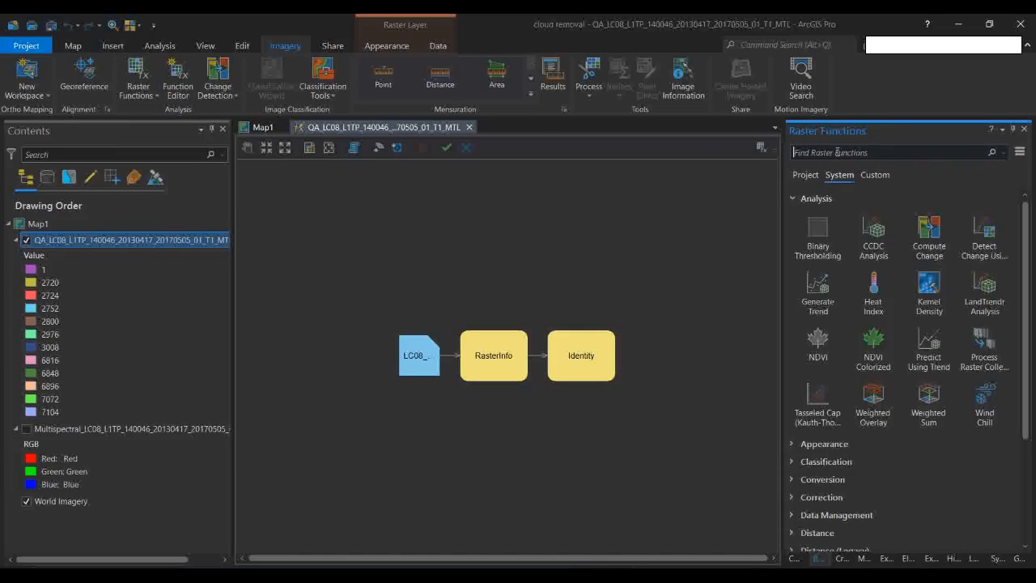
left_click(836, 153)
type("re map")
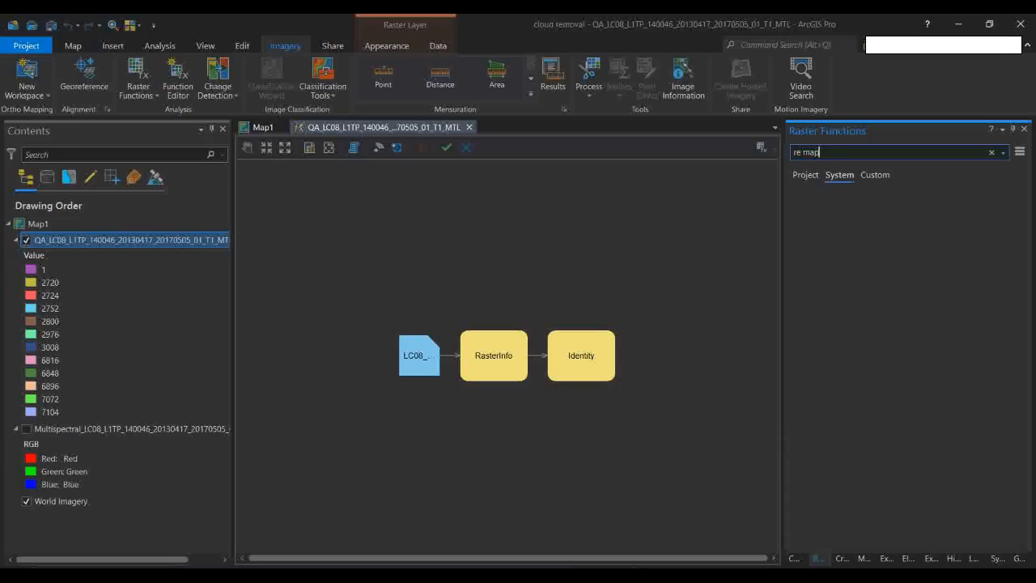
left_click(805, 153)
key("BackSpace")
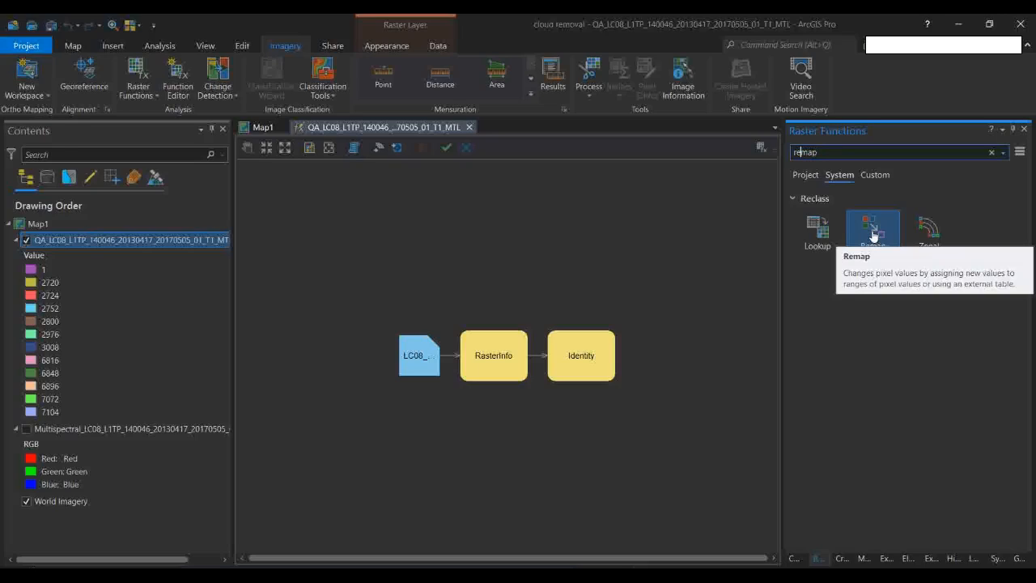
left_click_drag(873, 235, 675, 244)
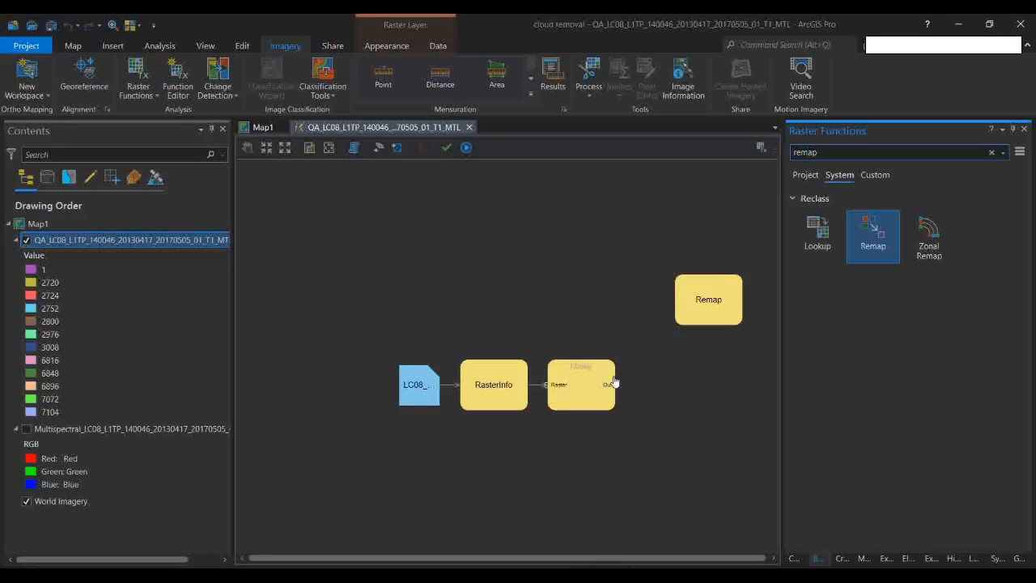
left_click_drag(603, 385, 680, 320)
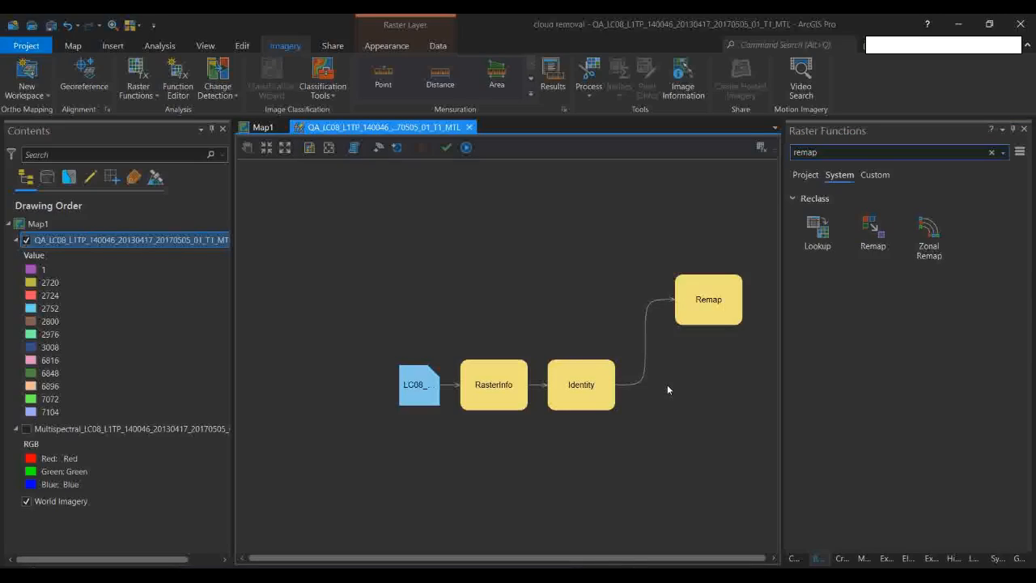
Step: Open the Remap function's properties and set the first row's minimum to the land value 2720 copied from Notepad
double_click(707, 301)
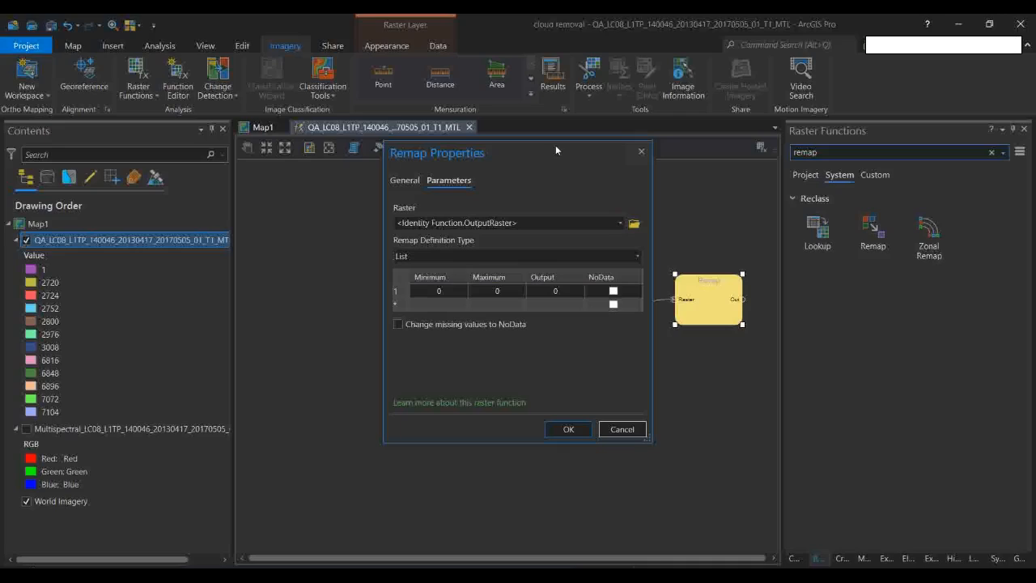
left_click_drag(556, 147, 488, 149)
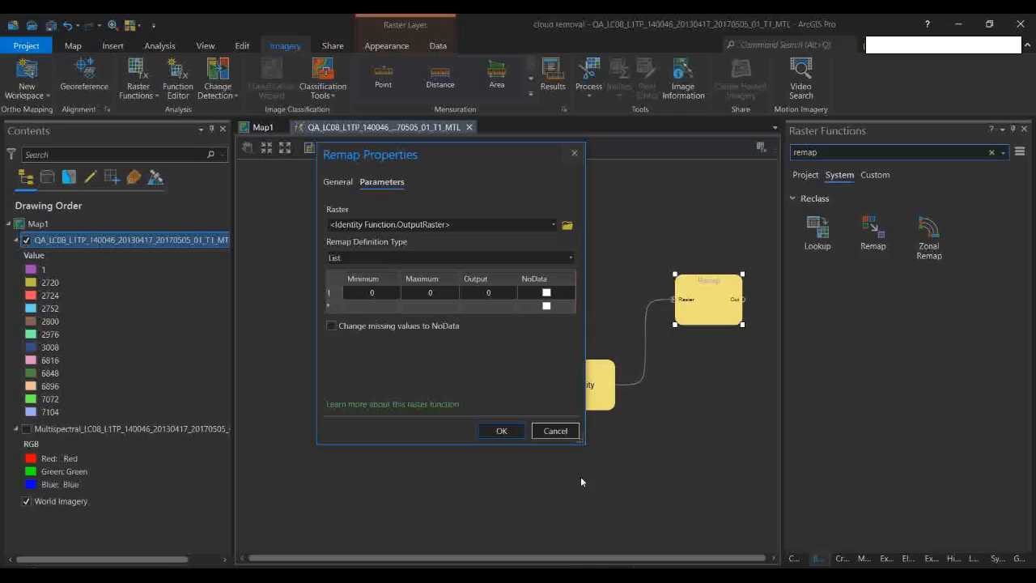
key("alt+Tab")
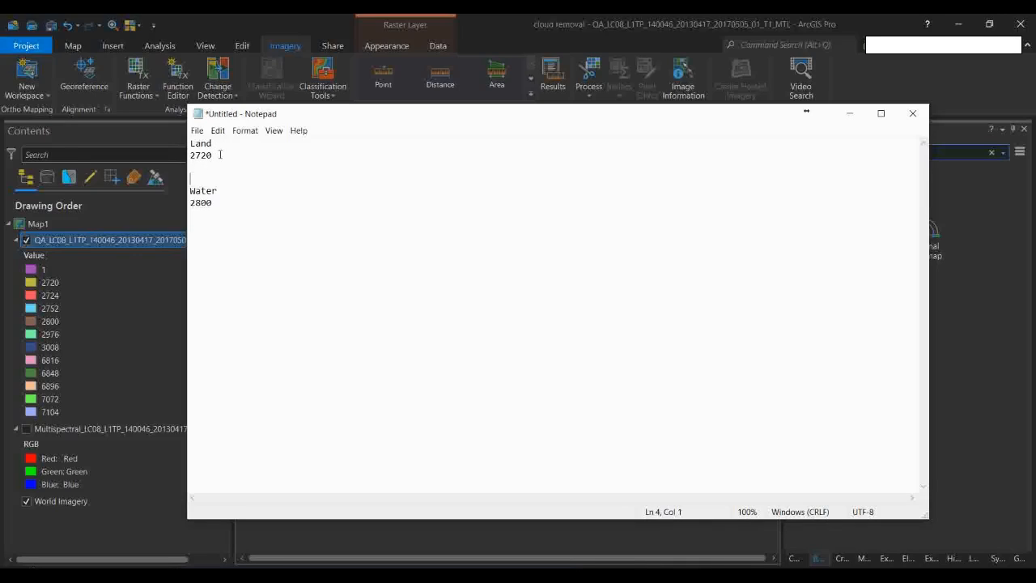
left_click_drag(220, 154, 189, 155)
right_click(199, 153)
left_click(235, 191)
left_click(851, 117)
left_click(373, 293)
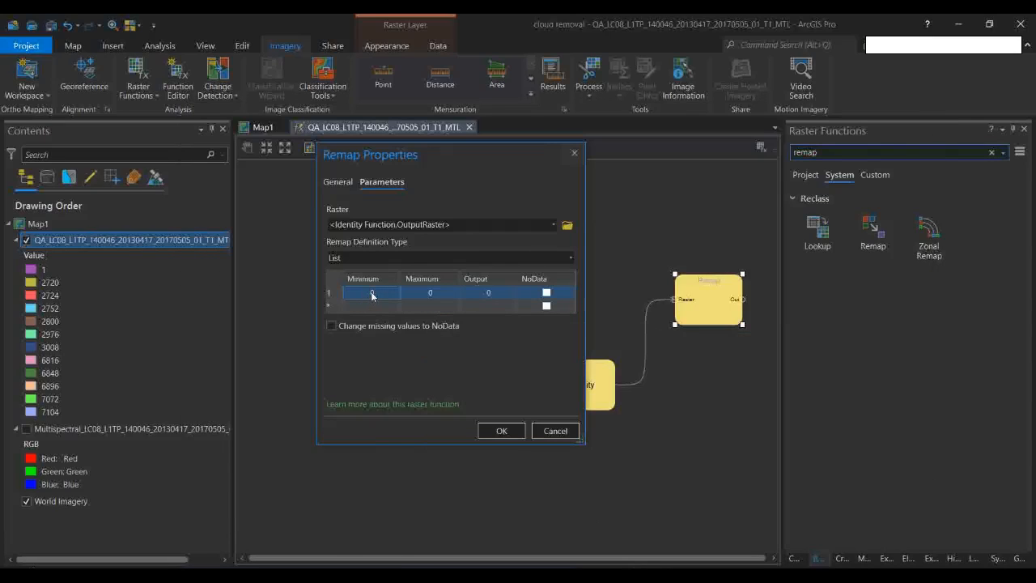
right_click(372, 293)
left_click(407, 326)
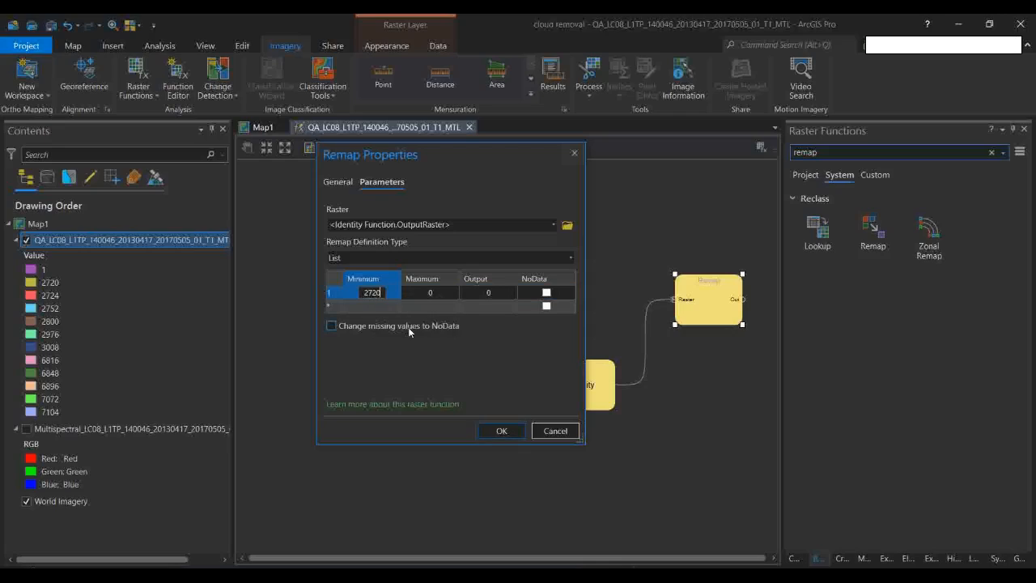
Step: Set the first remap row's maximum to 2720 and its output to 1
left_click(427, 295)
right_click(427, 296)
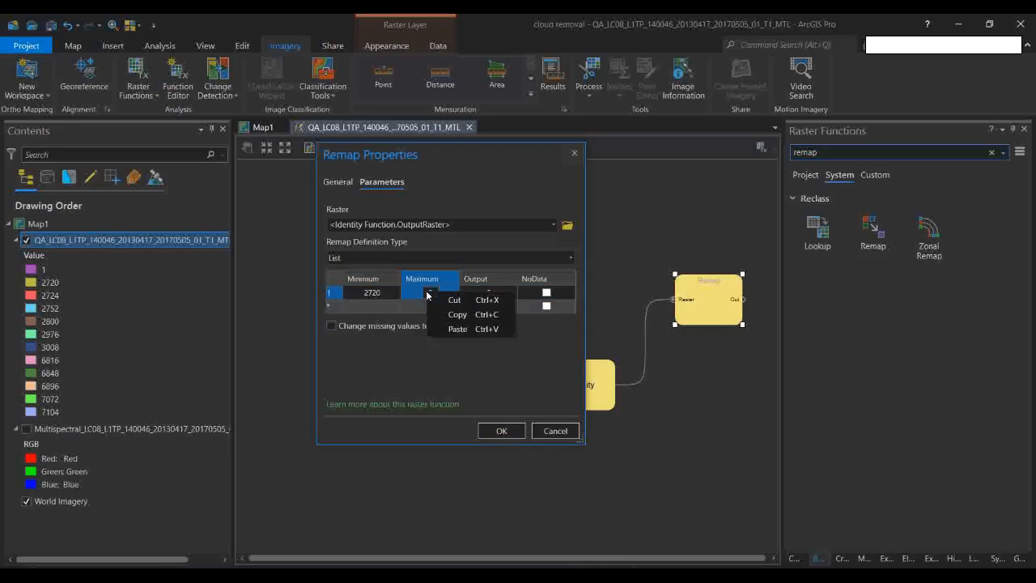
left_click(458, 329)
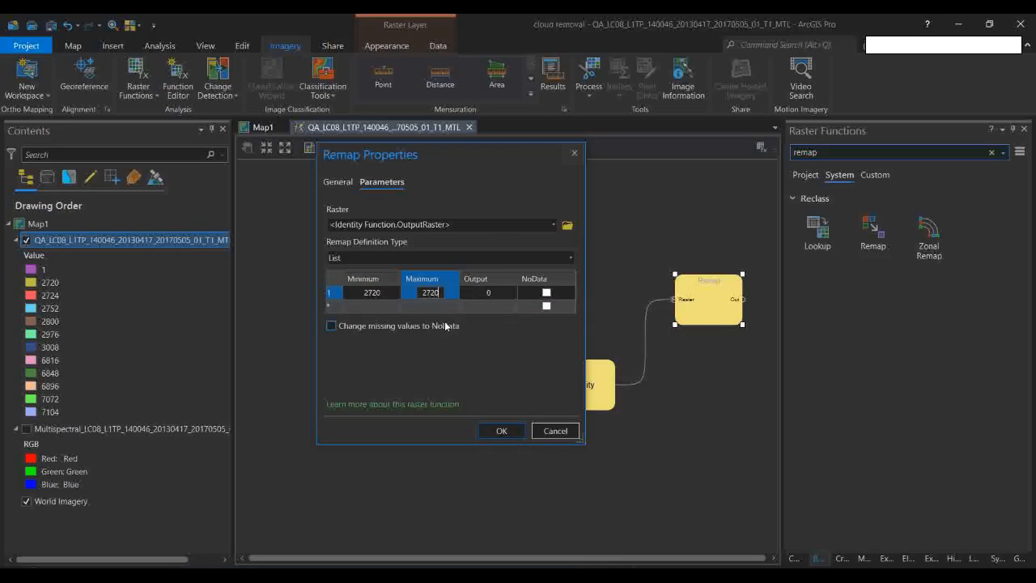
left_click(492, 293)
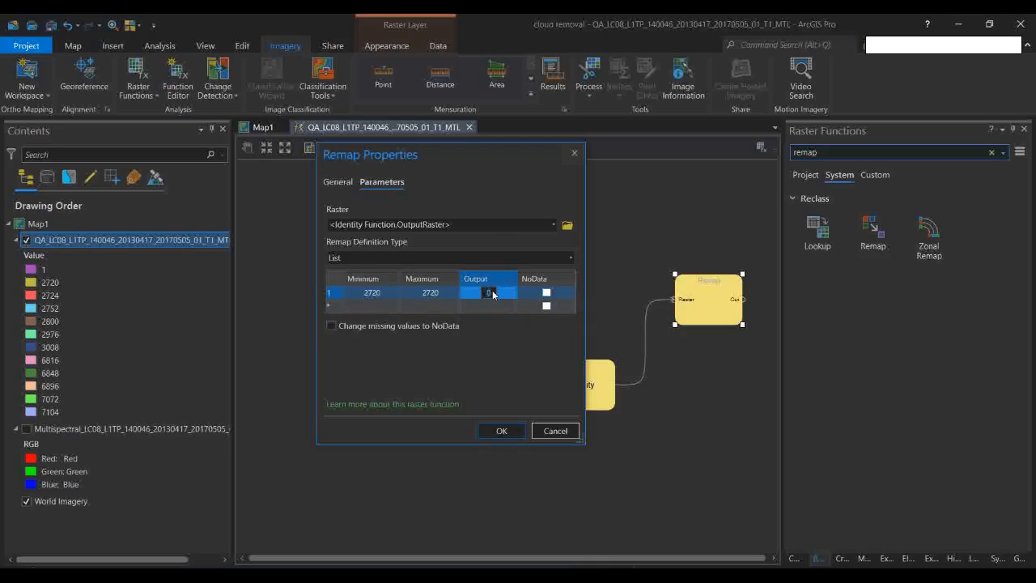
type("1")
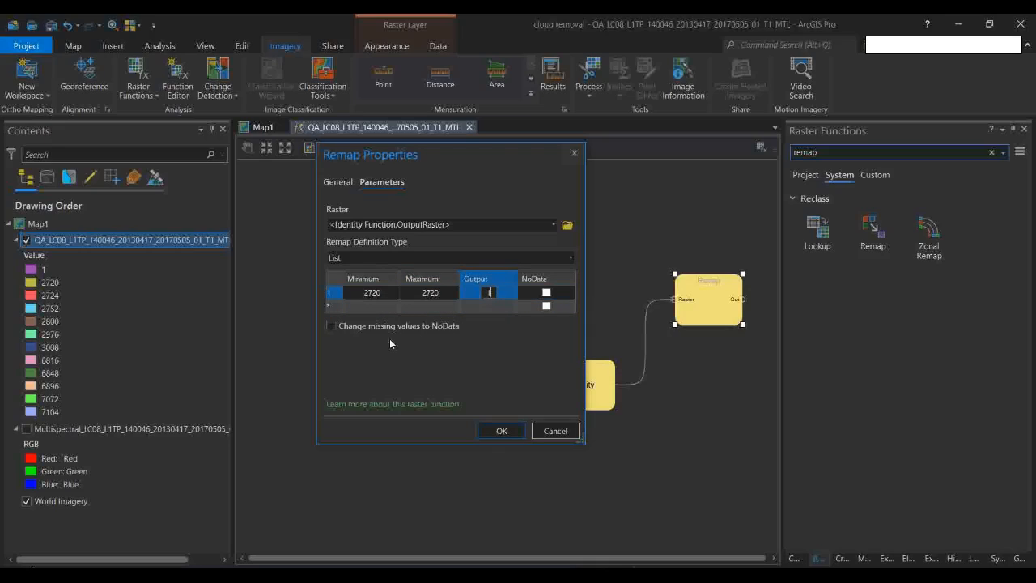
Step: Copy the water value 2800 from Notepad and enter it as the minimum of a second remap row
key("alt+Tab")
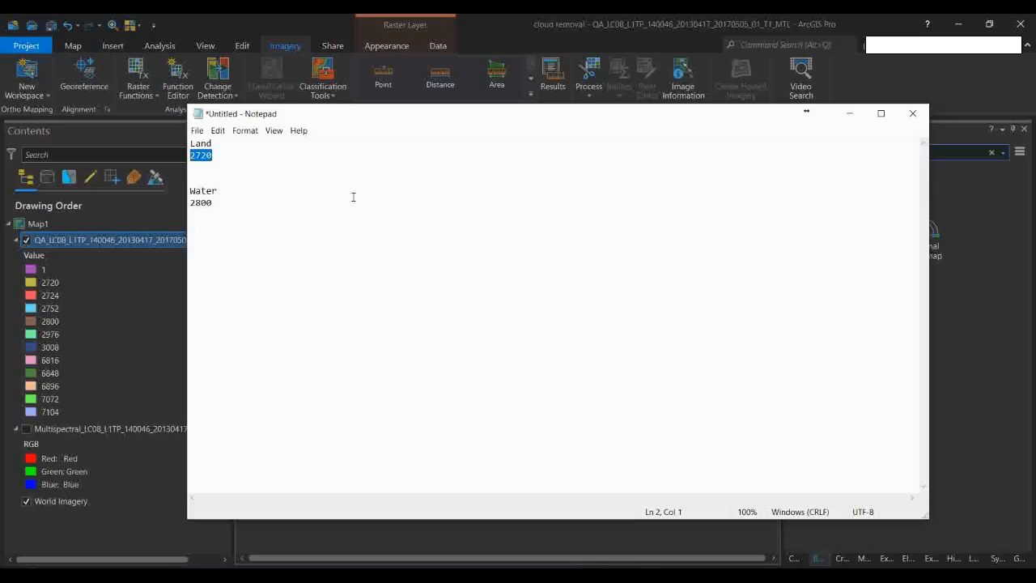
left_click_drag(212, 203, 189, 203)
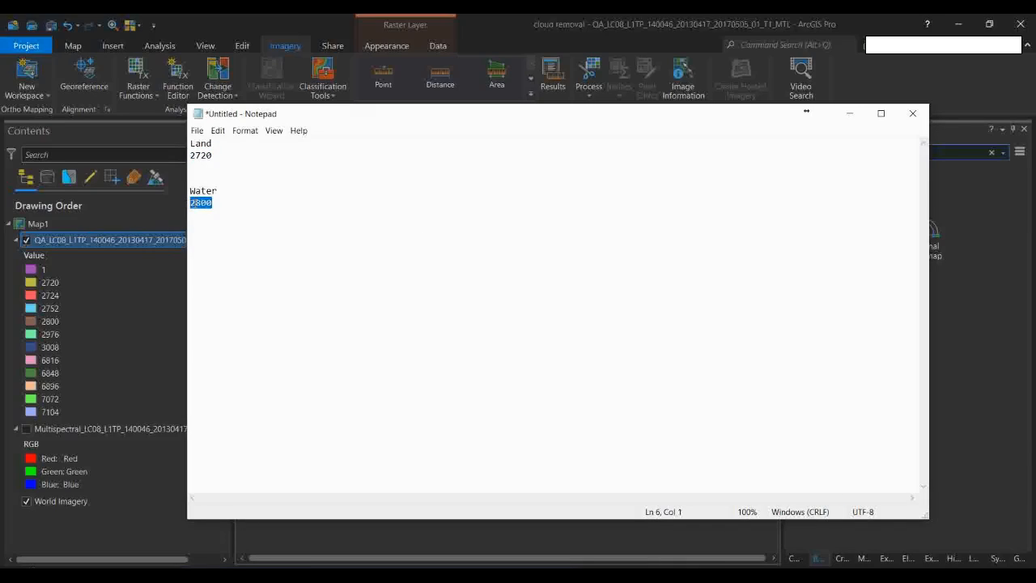
right_click(195, 204)
left_click(223, 239)
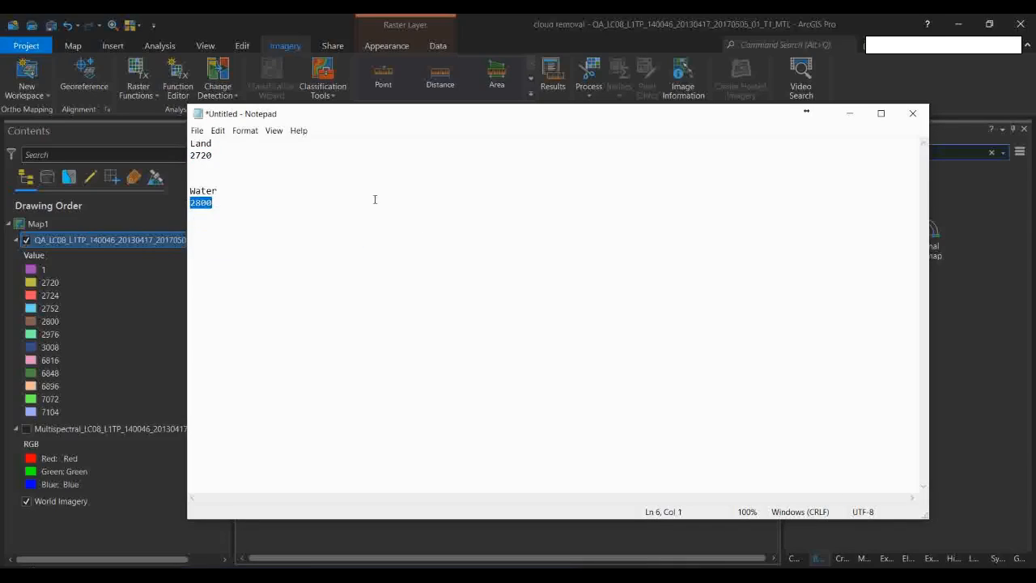
left_click(850, 113)
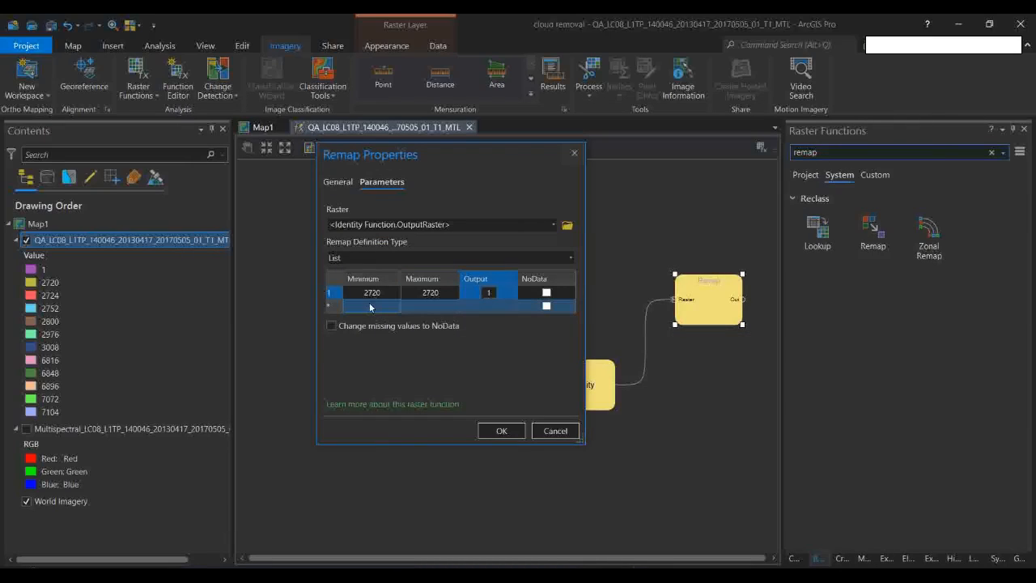
left_click(369, 306)
right_click(369, 305)
left_click(405, 339)
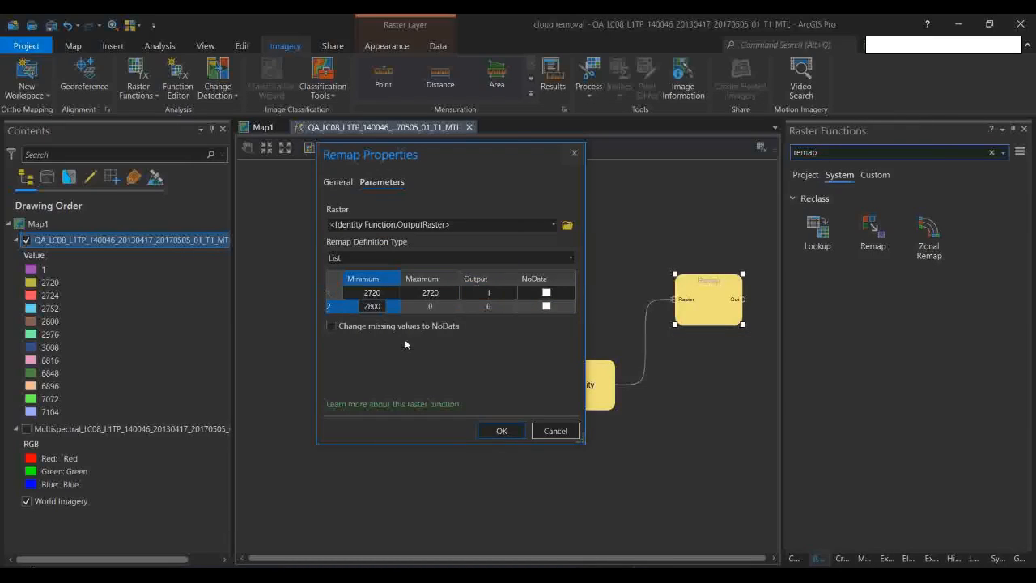
Step: Set the second remap row's maximum to 2800 and its output to 1
left_click(425, 306)
right_click(425, 306)
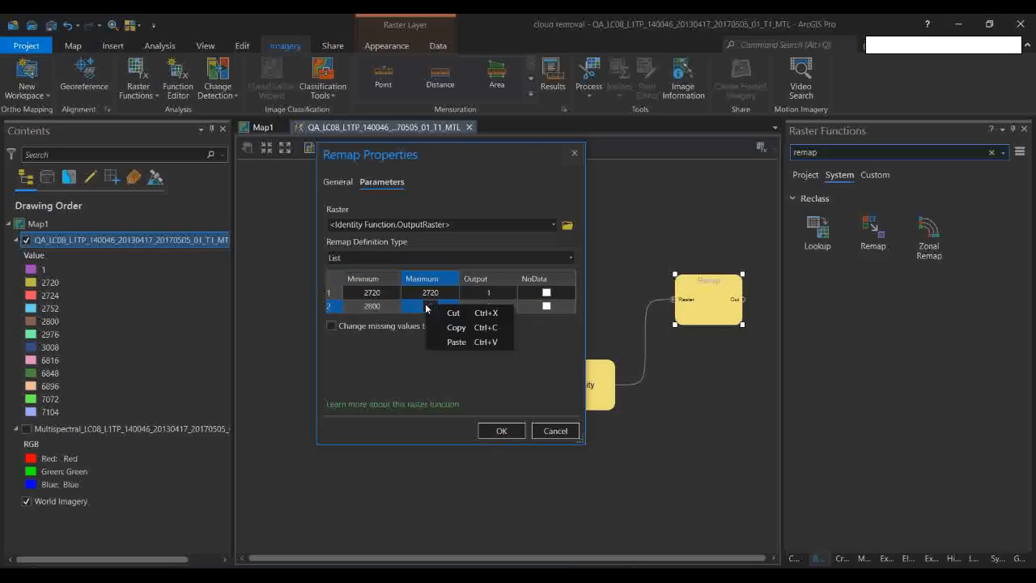
left_click(465, 343)
left_click(489, 305)
type("1")
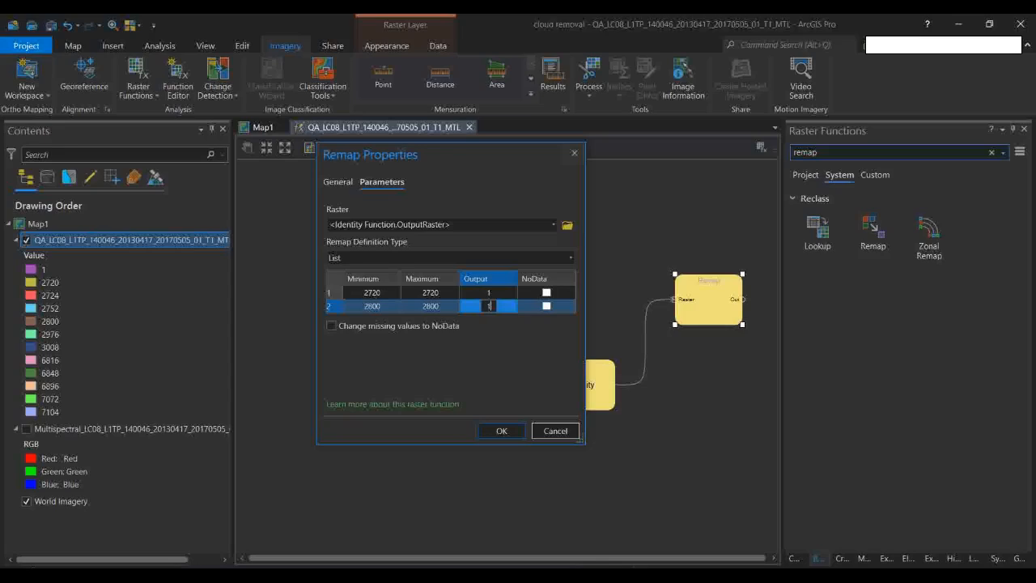
Step: Enable changing missing values to NoData, accept the Remap properties, and validate and apply the function chain to the QA layer
left_click(482, 324)
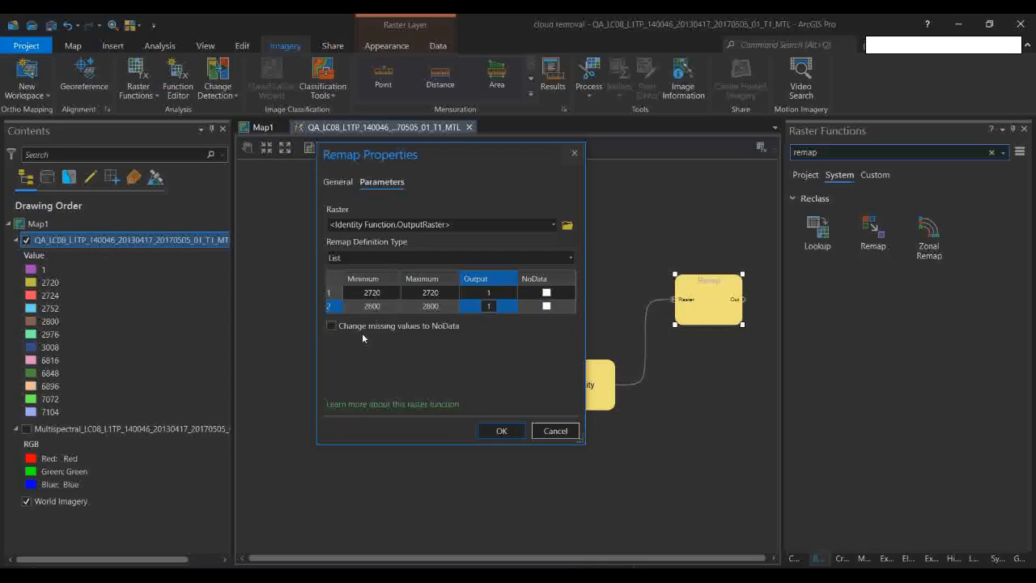
left_click(331, 327)
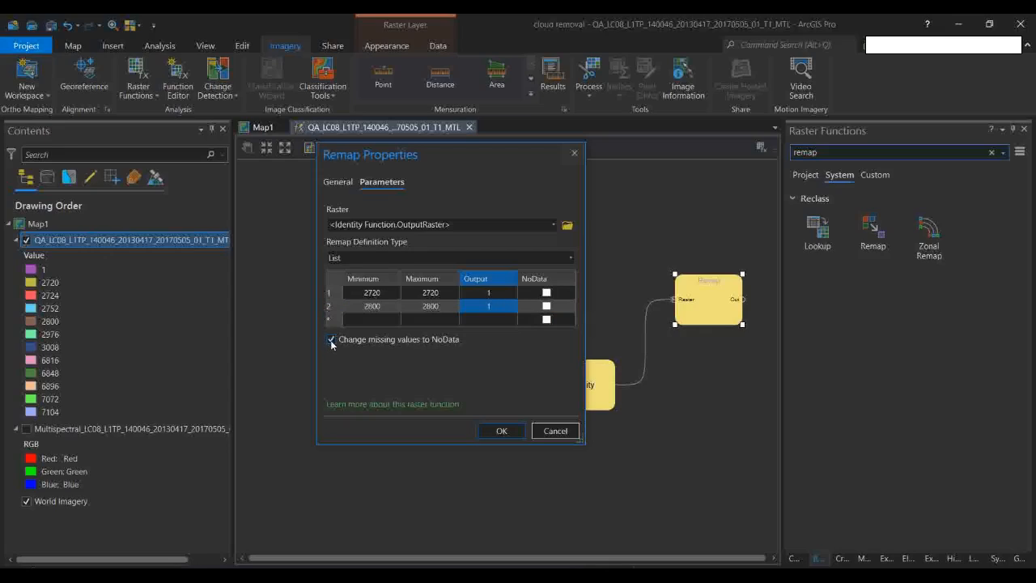
left_click(502, 431)
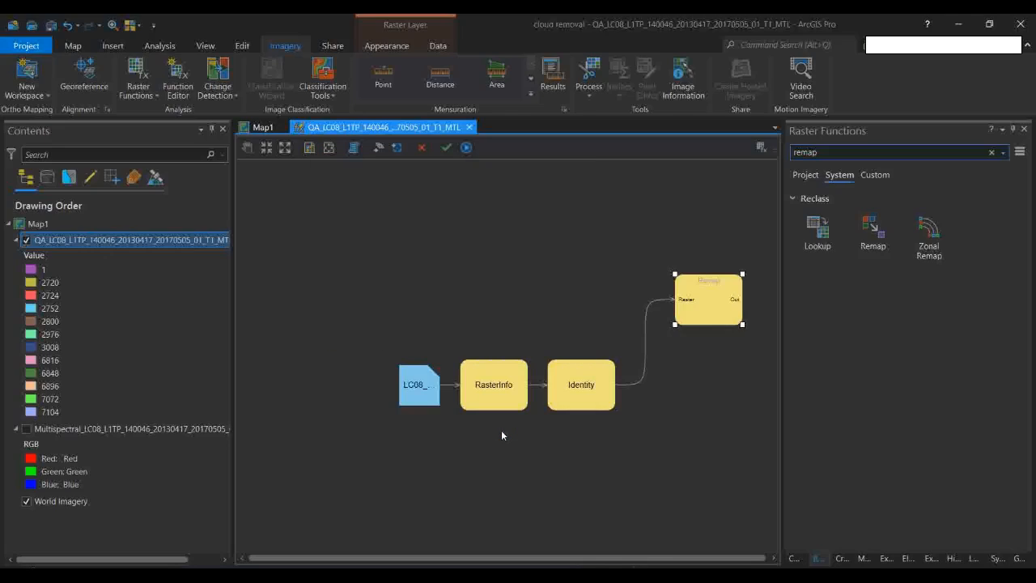
left_click(447, 152)
left_click(466, 149)
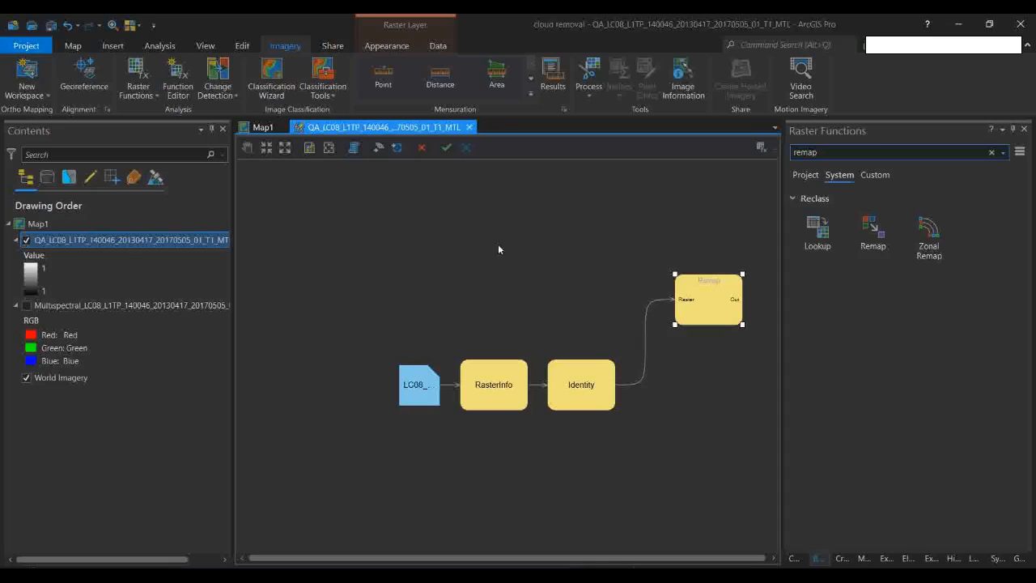
Step: Examine the remapped QA layer in Map1 for gaps at the cloud locations
left_click(259, 127)
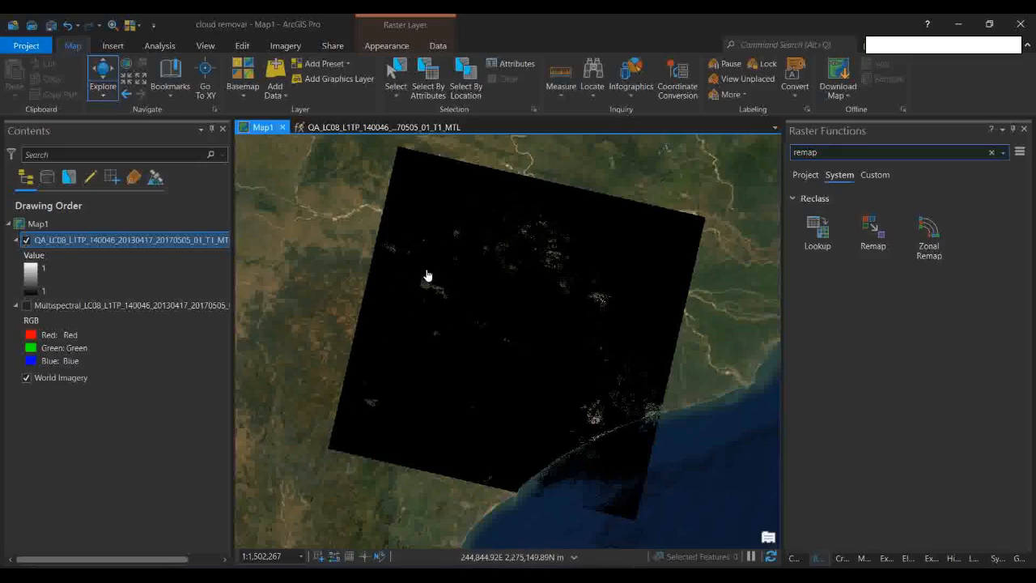
scroll(519, 253, "up", 2)
scroll(519, 253, "up", 3)
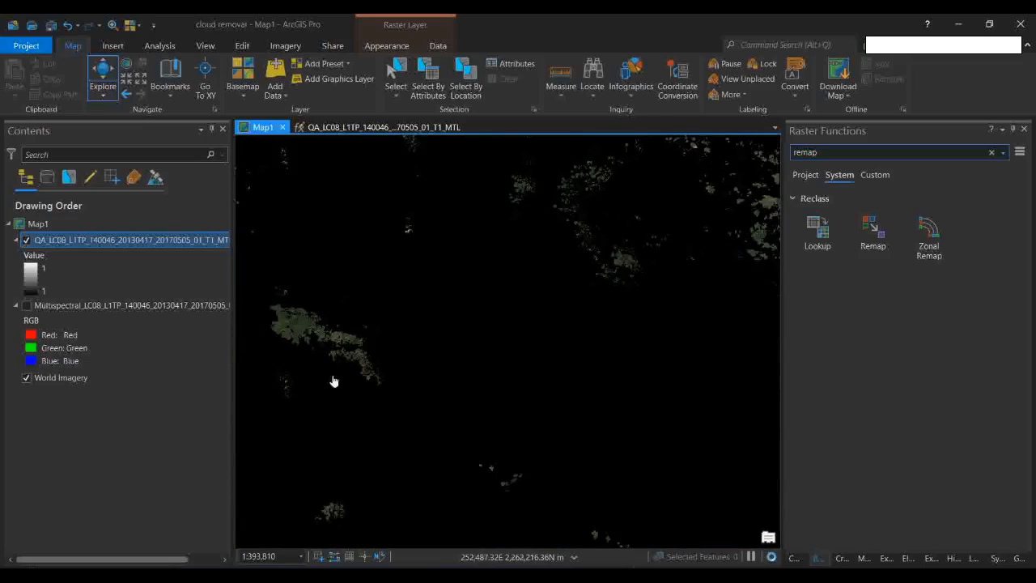
left_click_drag(319, 348, 414, 224)
left_click_drag(405, 429, 500, 210)
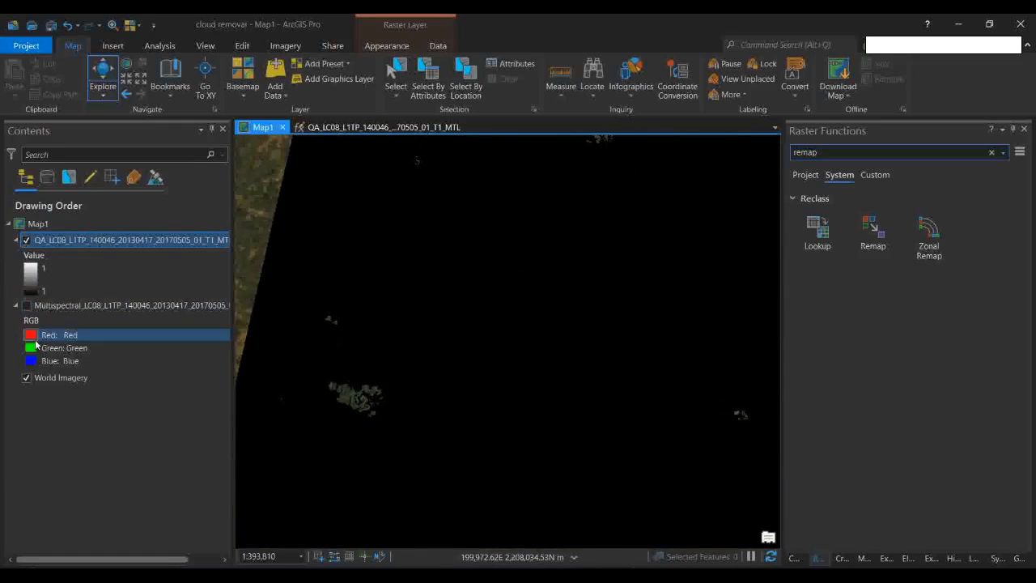
Step: Hide the World Imagery basemap to check the NoData gaps in the QA layer, and show the basemap again
left_click(26, 378)
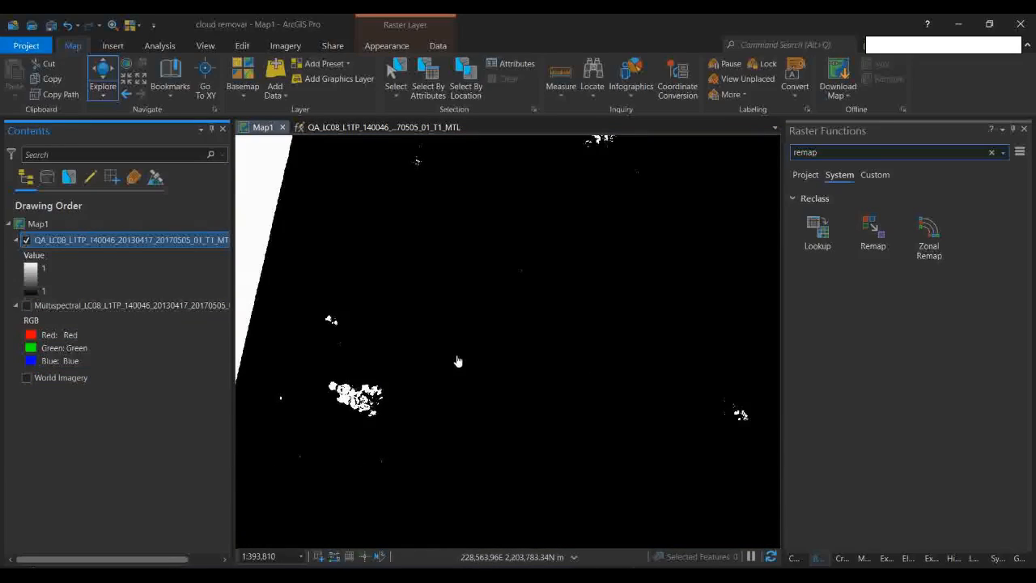
scroll(456, 358, "down", 2)
left_click_drag(430, 293, 470, 293)
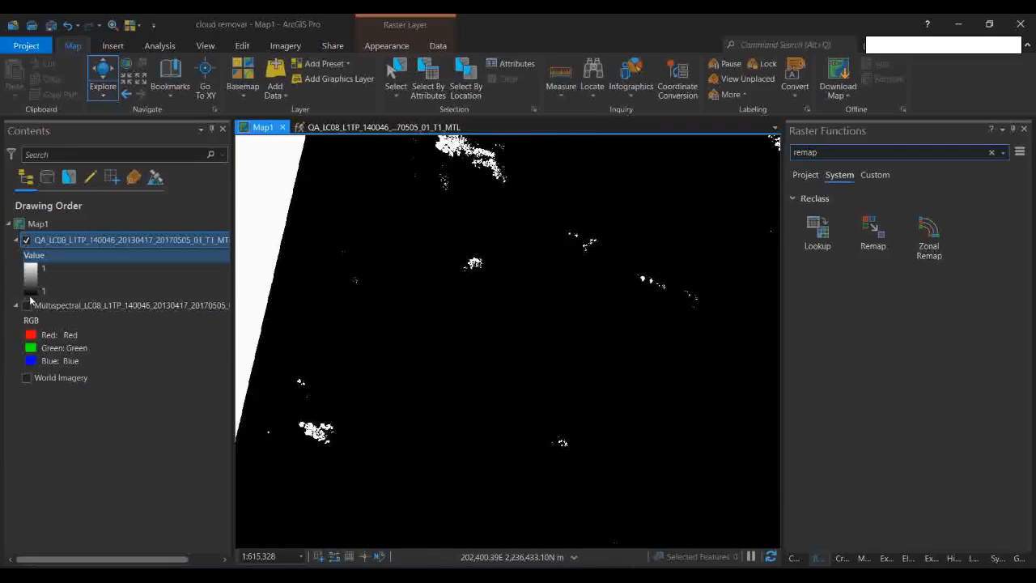
left_click(25, 378)
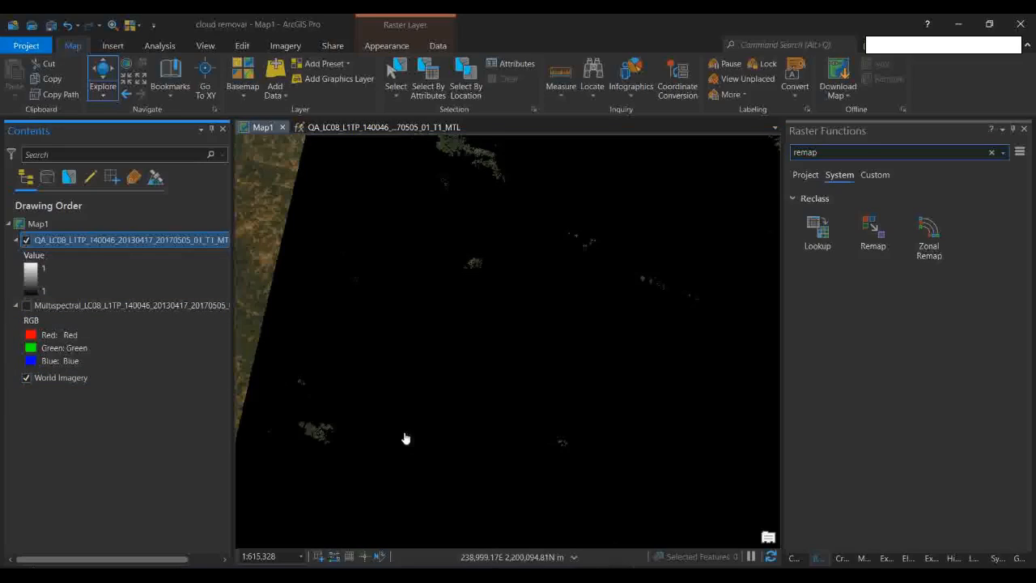
scroll(429, 390, "up", 2)
scroll(434, 390, "up", 2)
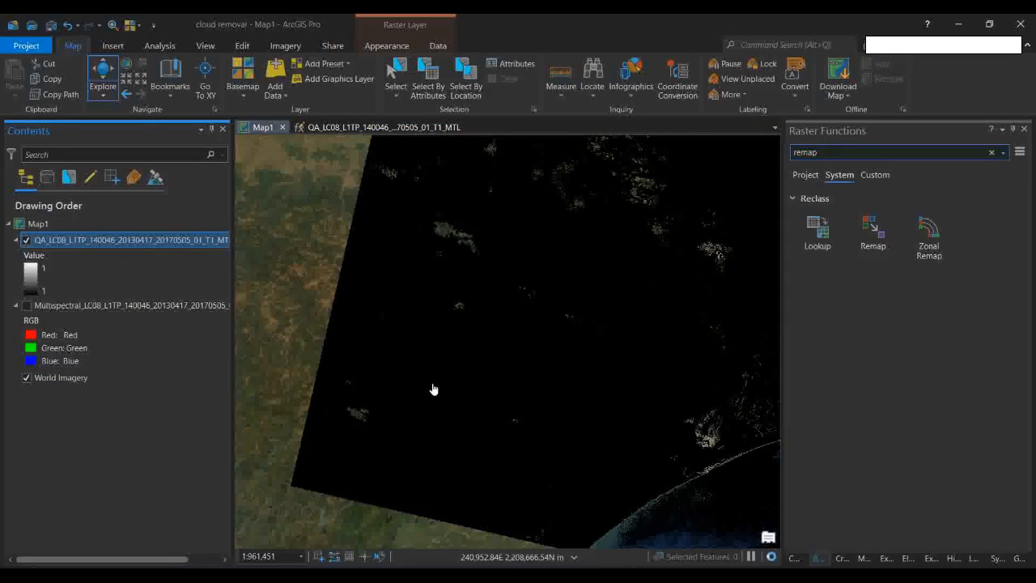
Step: Show the Multispectral layer and move it above the QA layer in the drawing order
left_click(26, 307)
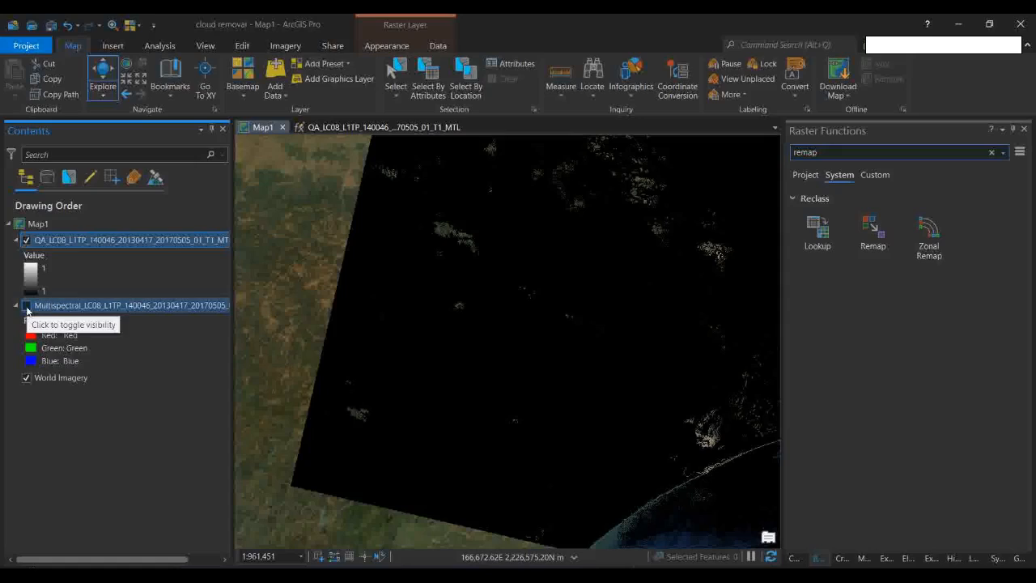
left_click(27, 308)
left_click(78, 308)
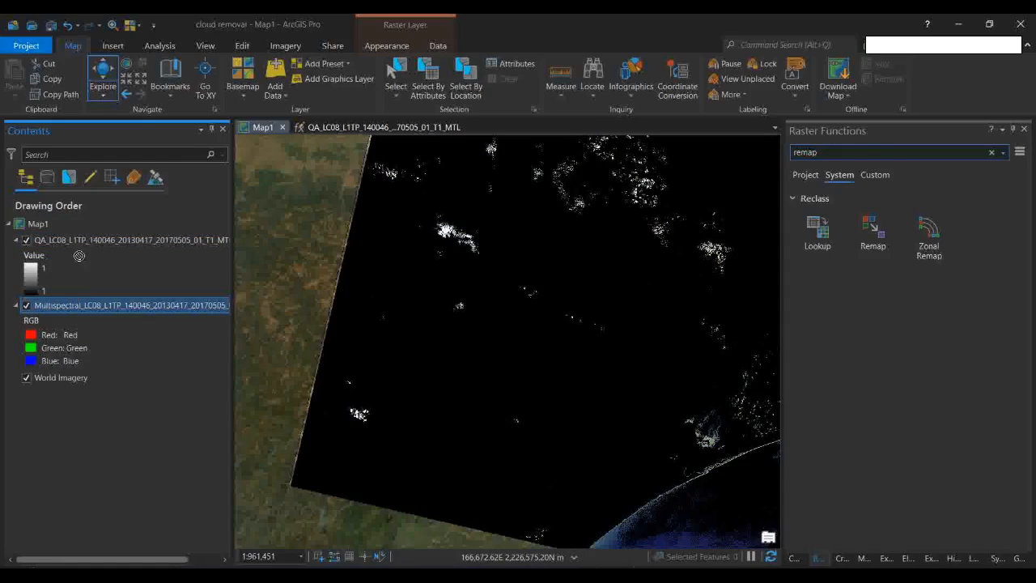
left_click_drag(84, 244, 85, 238)
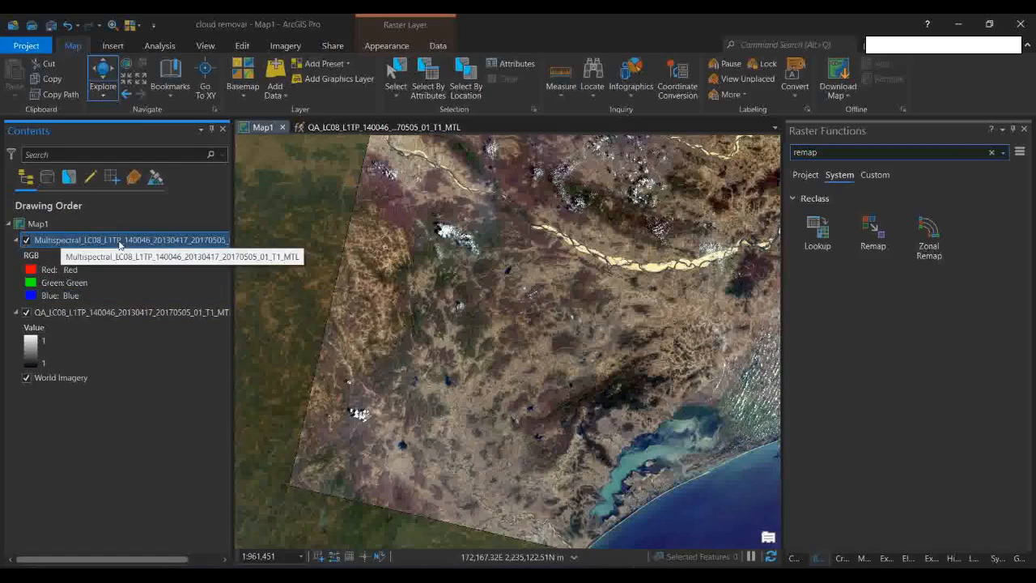
scroll(690, 306, "down", 2)
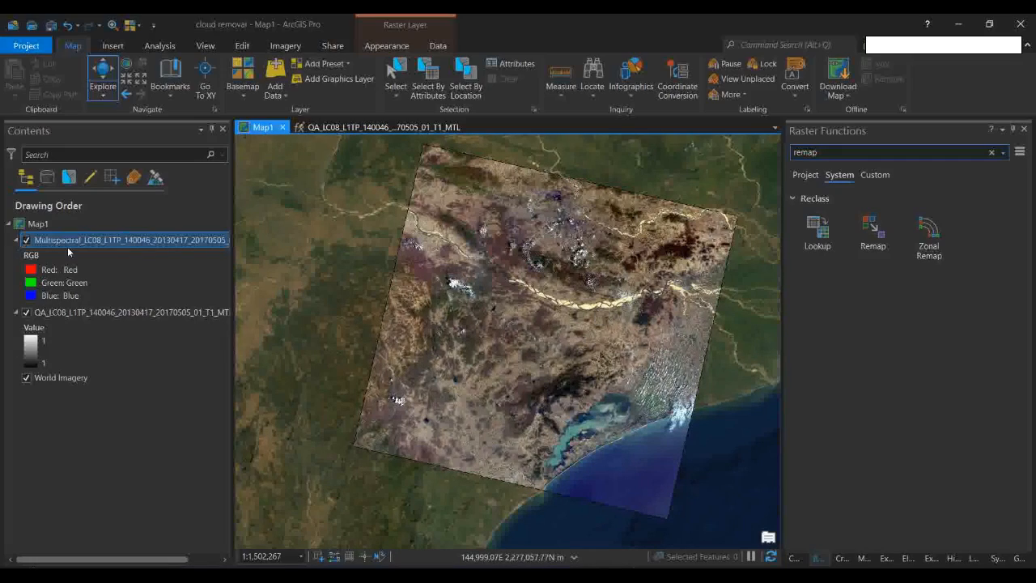
Step: Open the Multispectral layer's function chain for editing and close the QA function chain view
right_click(127, 240)
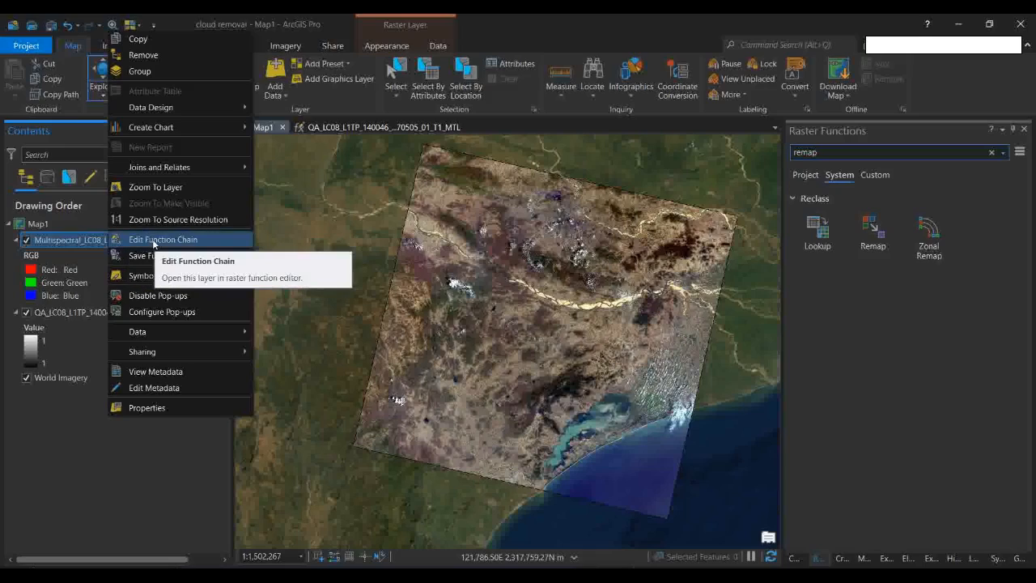
left_click(153, 241)
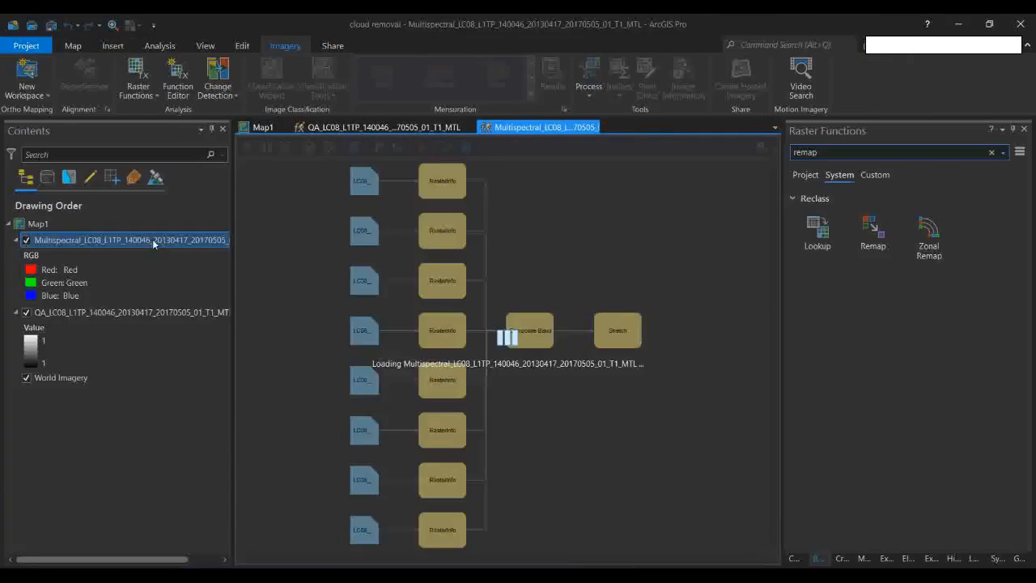
left_click(469, 129)
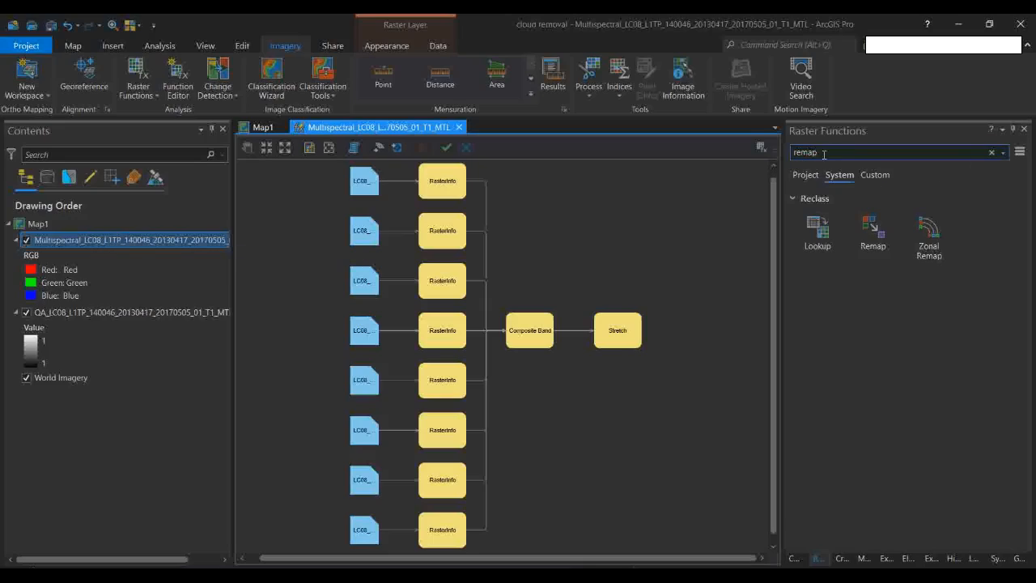
Step: Find the Clip raster function and add it to the Multispectral function chain after the Stretch function
left_click_drag(838, 154, 754, 159)
type("clip")
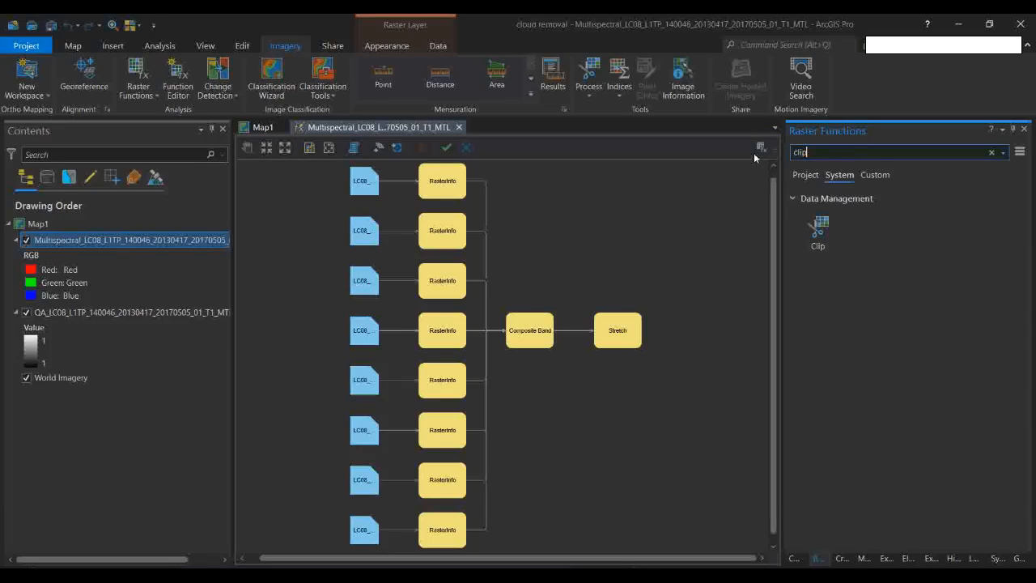
left_click_drag(821, 229, 710, 332)
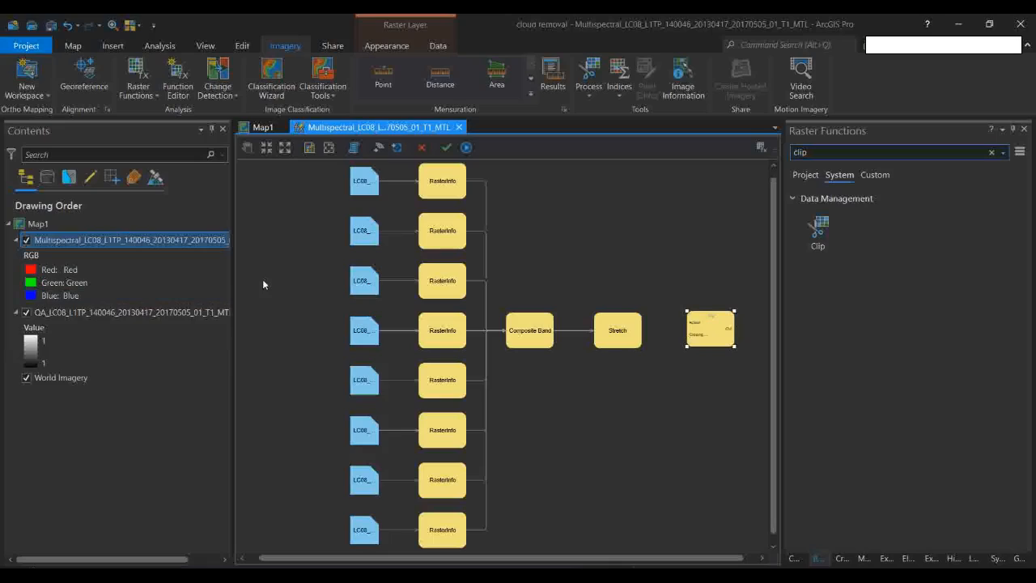
Step: Add the QA layer to the chain, connect it to Clip's clipping input, and connect Stretch's output to Clip's raster input
left_click(74, 315)
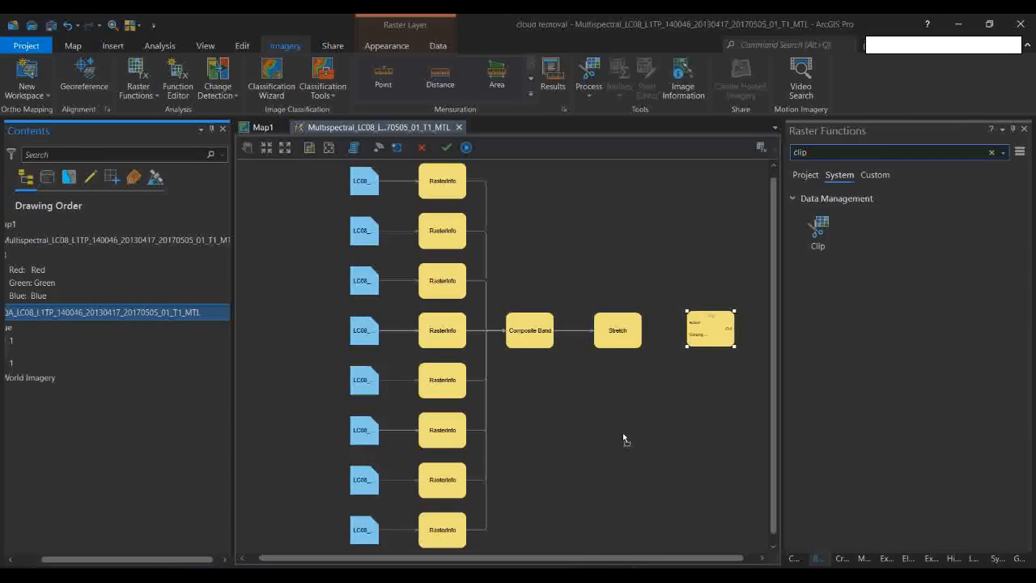
left_click_drag(624, 419, 626, 421)
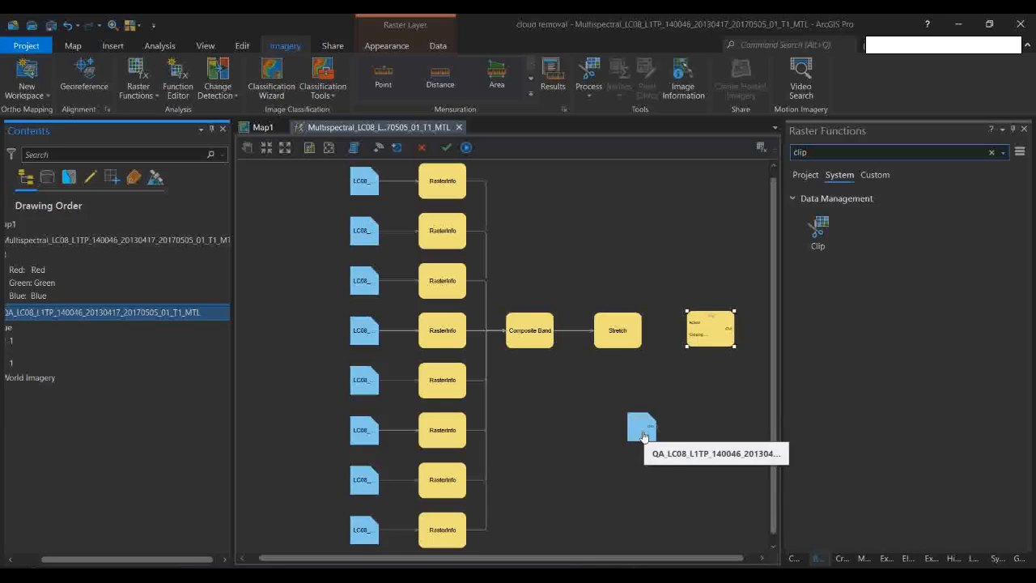
left_click_drag(650, 427, 701, 361)
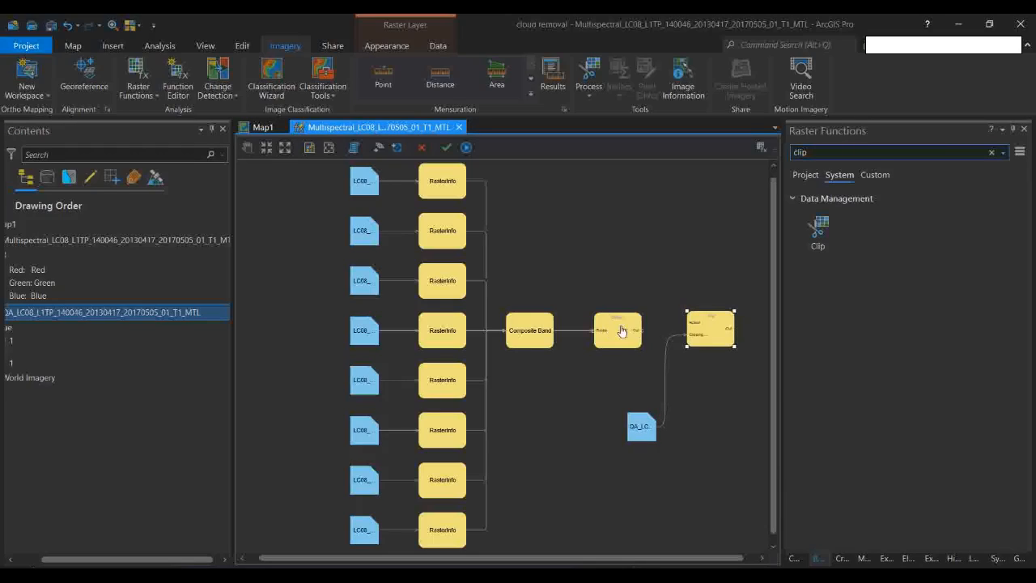
left_click(691, 340)
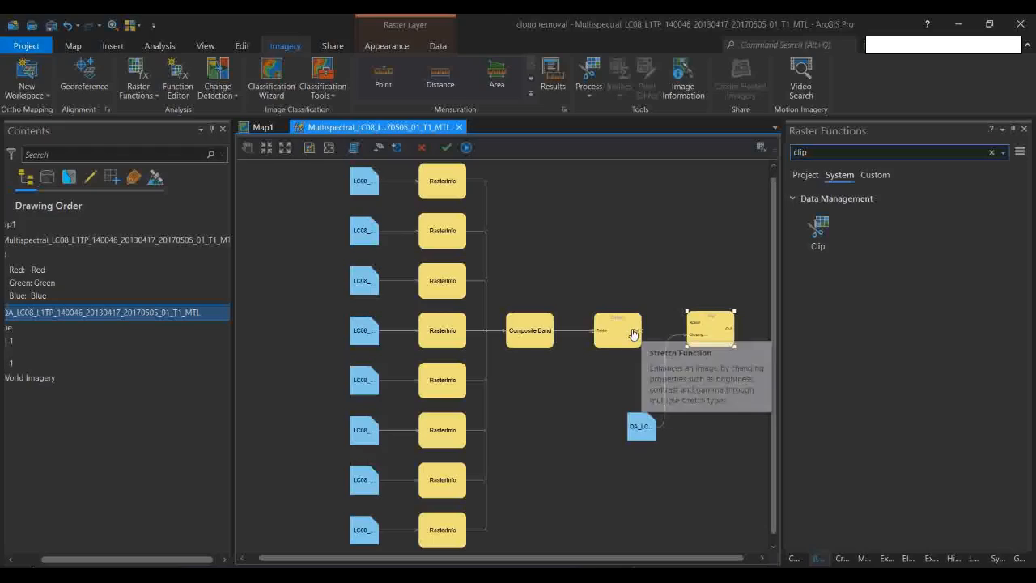
mouse_move(639, 331)
left_mouse_down()
mouse_move(694, 338)
mouse_move(641, 328)
mouse_move(690, 323)
left_mouse_up()
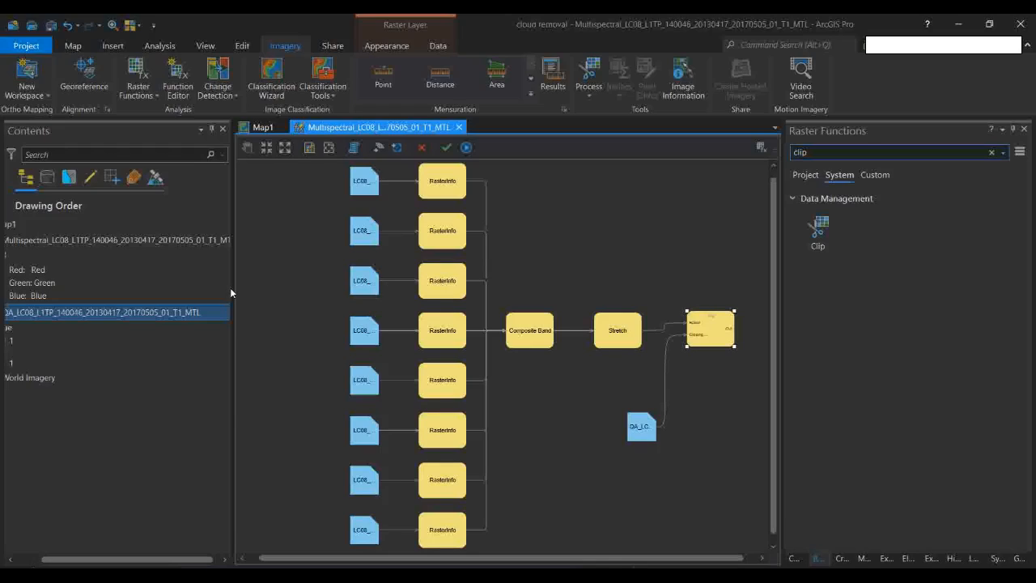
Step: Apply the function chain edits to the Multispectral layer and return to Map1
left_click(445, 148)
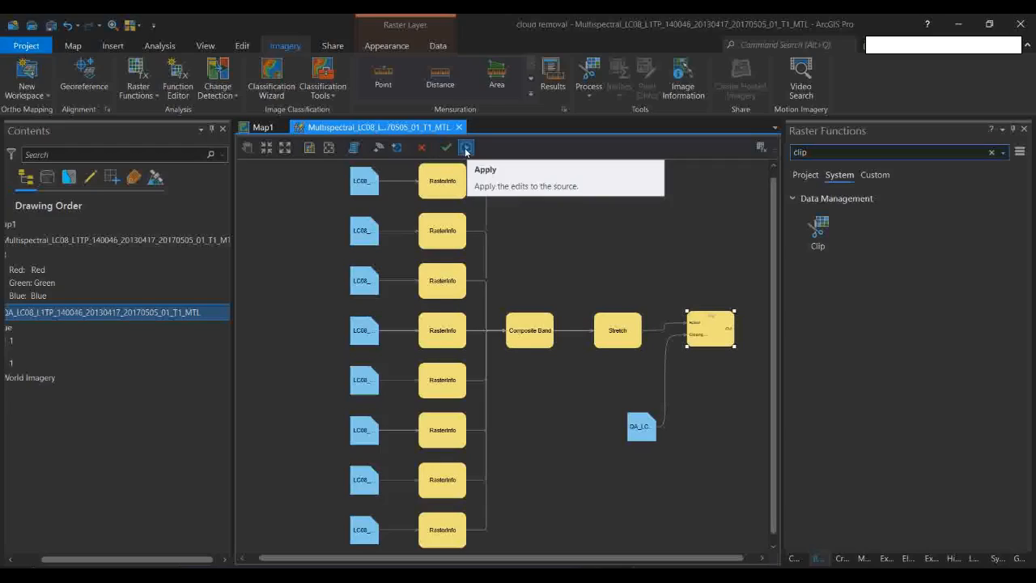
left_click_drag(150, 563, 118, 562)
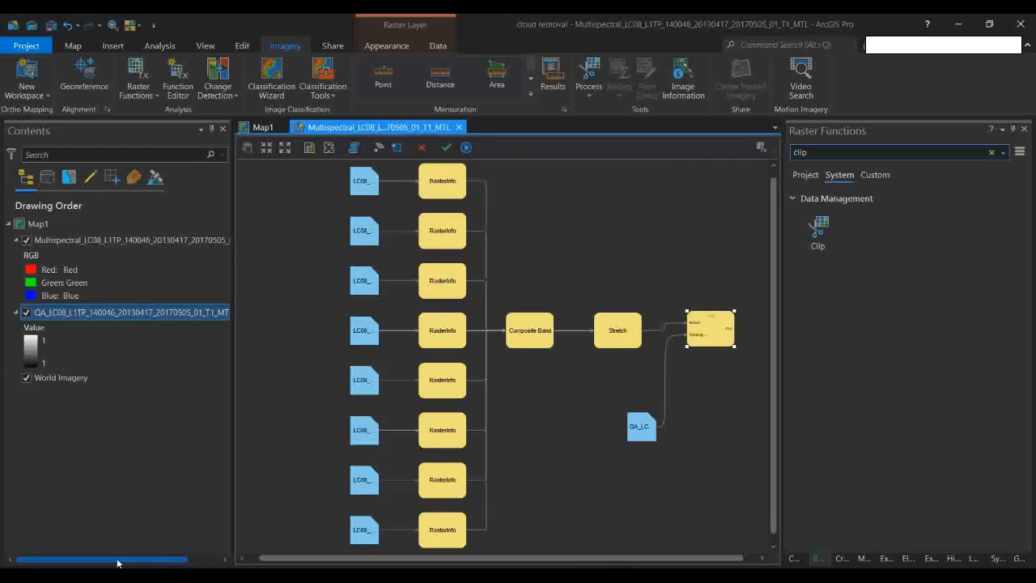
left_click(466, 148)
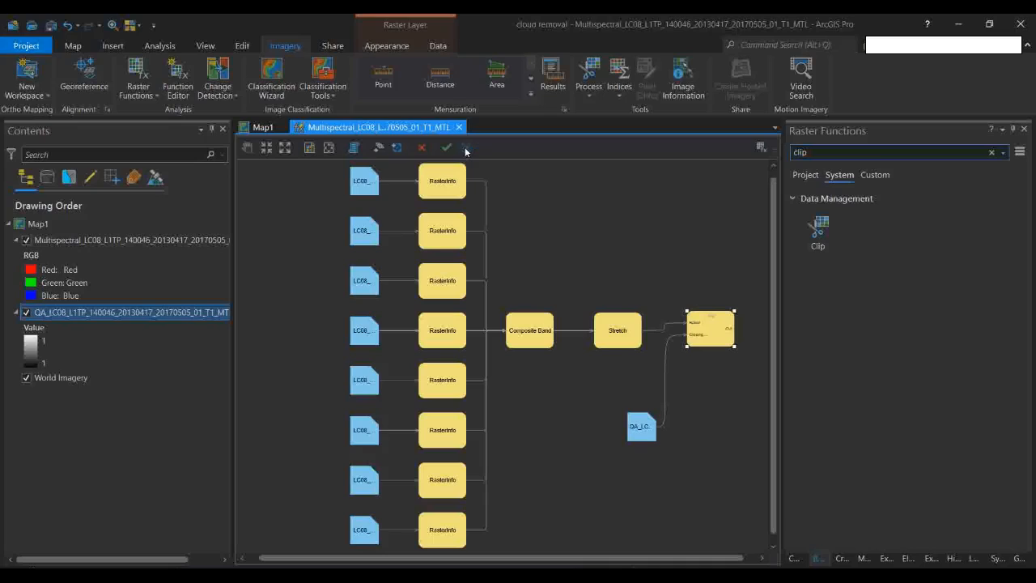
left_click(146, 240)
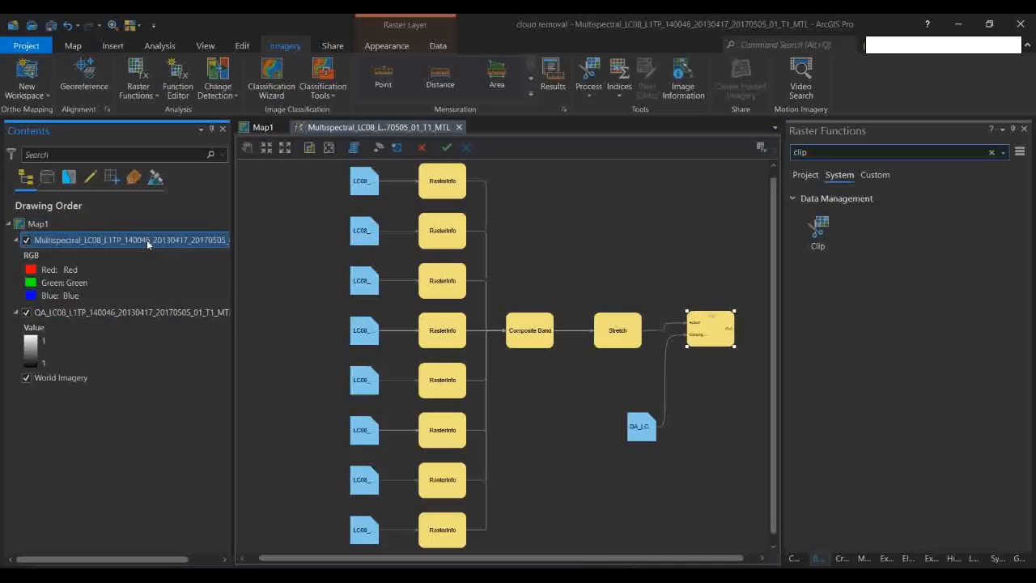
left_click(263, 127)
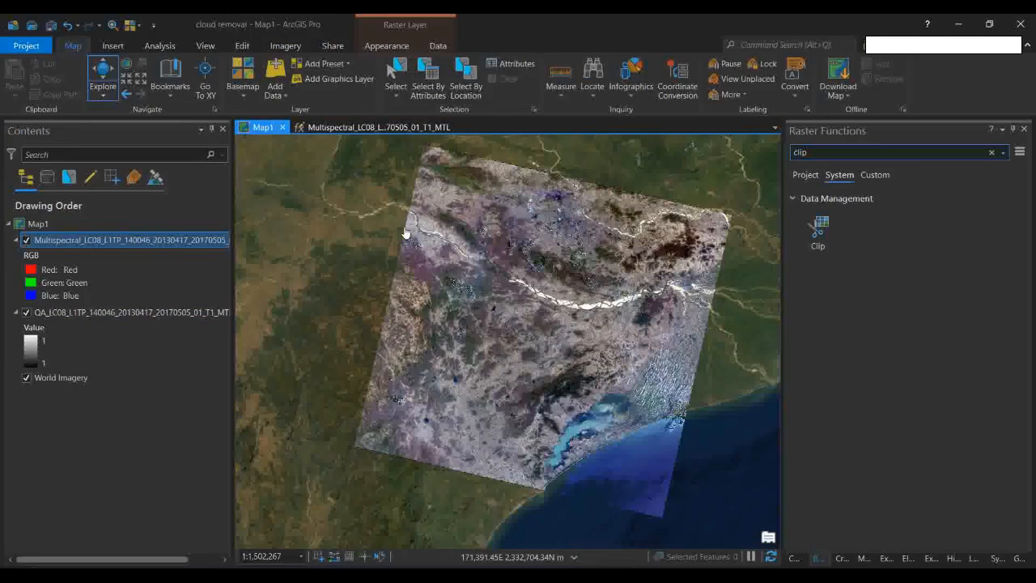
Step: Examine the clipped Multispectral layer in Map1 at the former cloud locations, both close up and across the whole scene
scroll(525, 409, "up", 5)
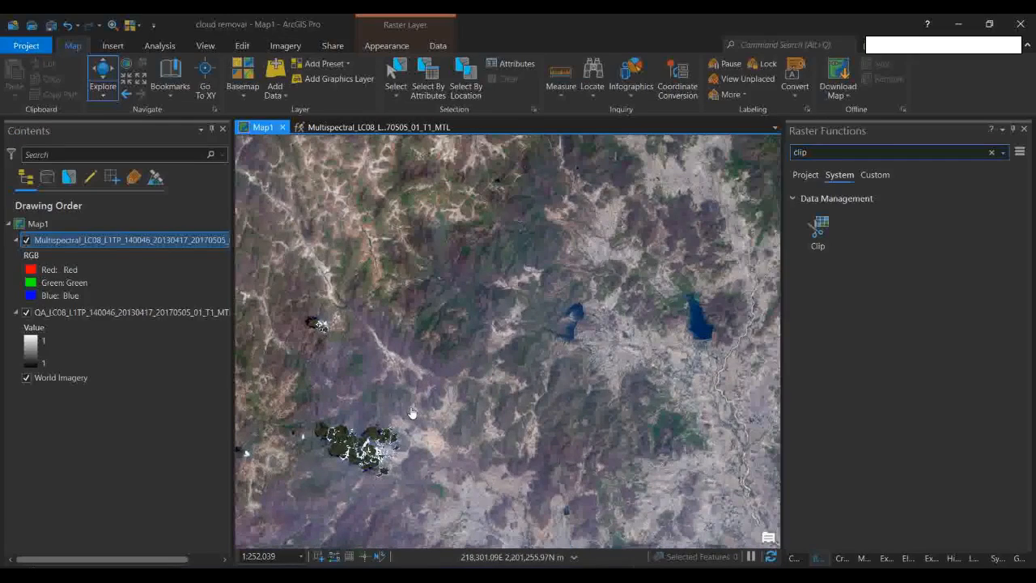
left_click_drag(498, 284, 389, 452)
left_click_drag(518, 322, 389, 425)
left_click_drag(490, 374, 475, 434)
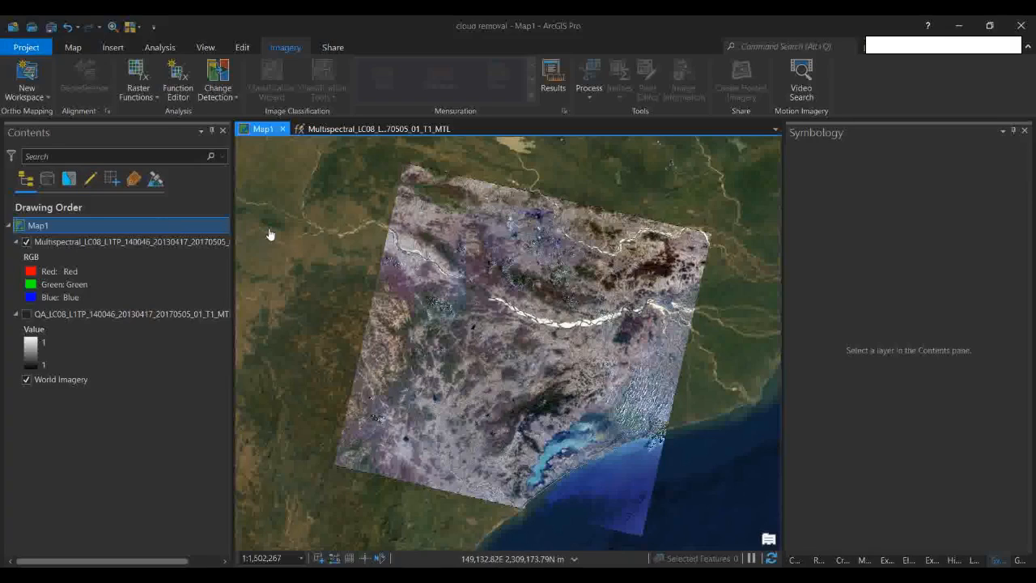
scroll(390, 447, "up", 5)
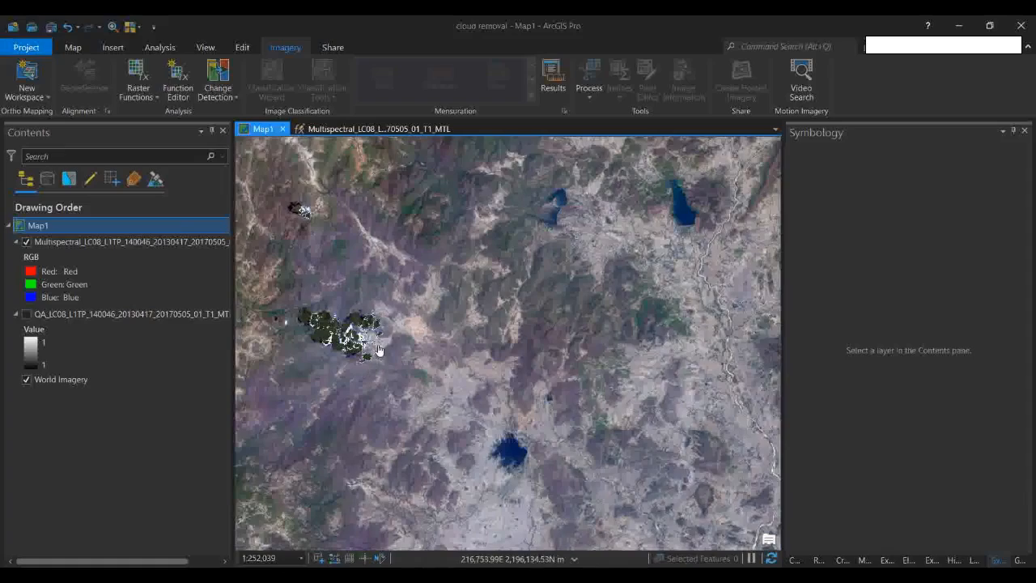
scroll(379, 350, "down", 2)
scroll(425, 380, "down", 5)
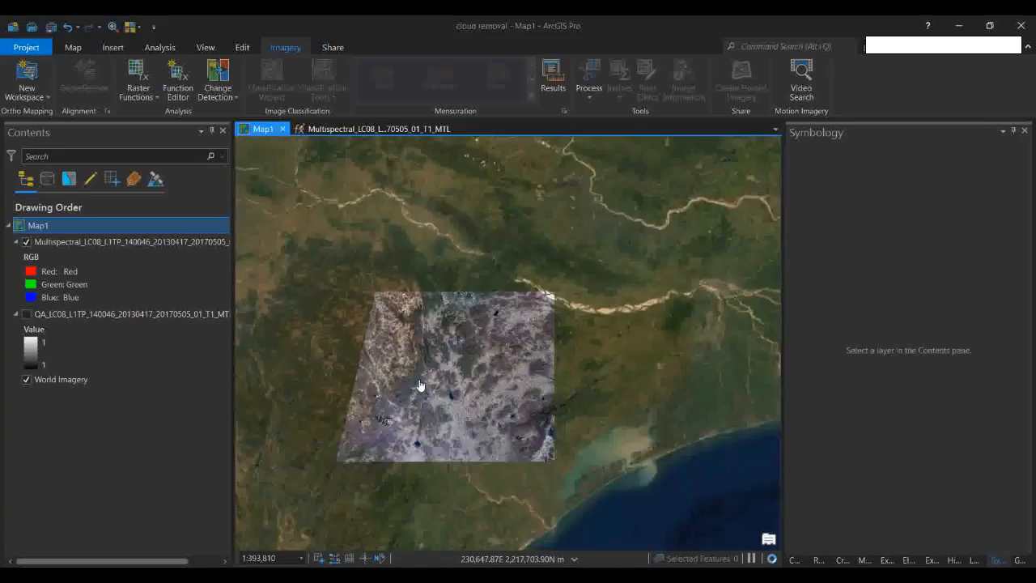
scroll(449, 332, "up", 2)
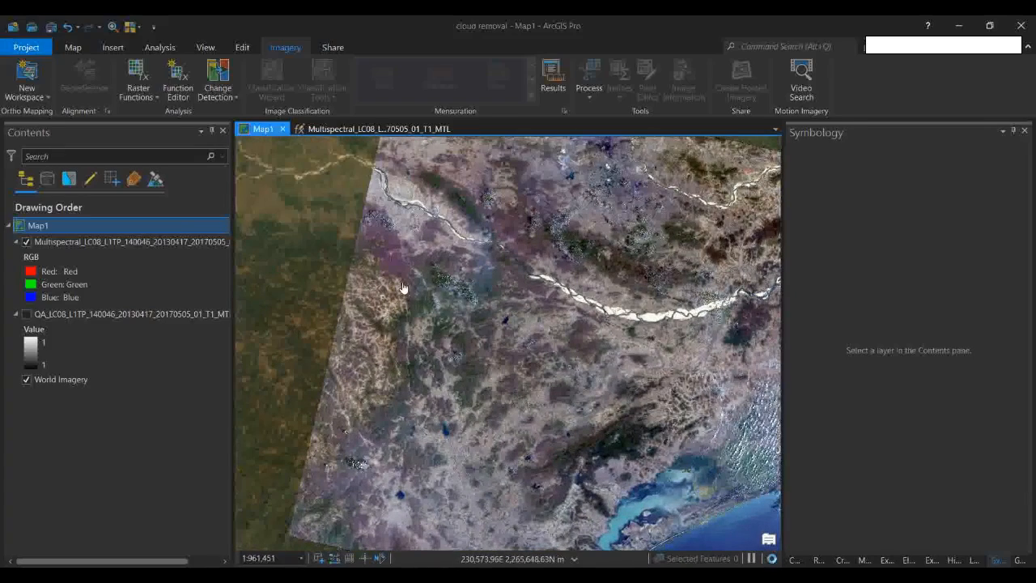
left_click_drag(508, 329, 431, 364)
scroll(377, 310, "up", 4)
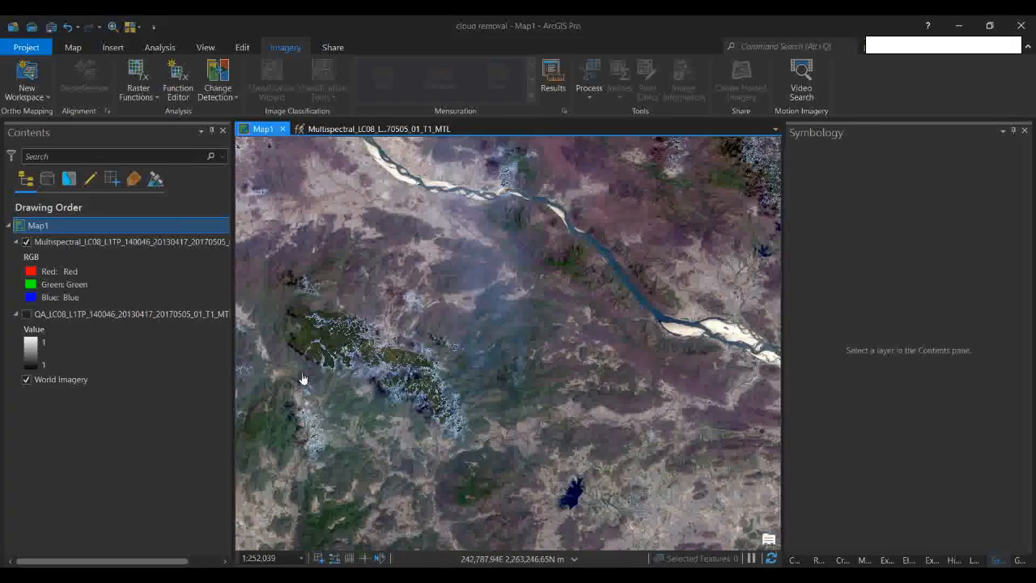
scroll(322, 377, "up", 3)
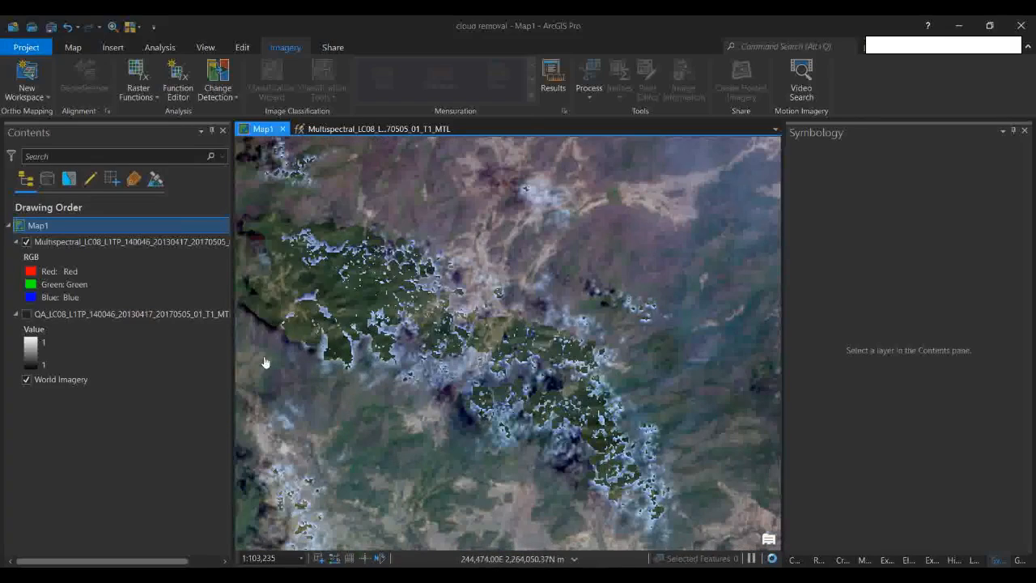
scroll(329, 446, "down", 3)
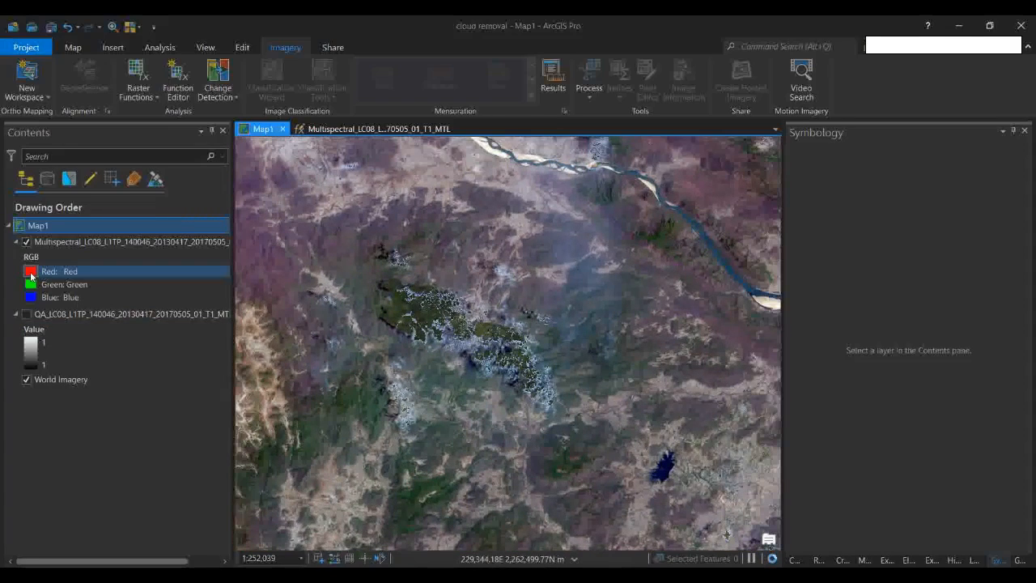
Step: Set the Multispectral layer's RGB bands to NearInfrared for red, Red for green, and Green for blue
left_click(30, 276)
left_click(1002, 220)
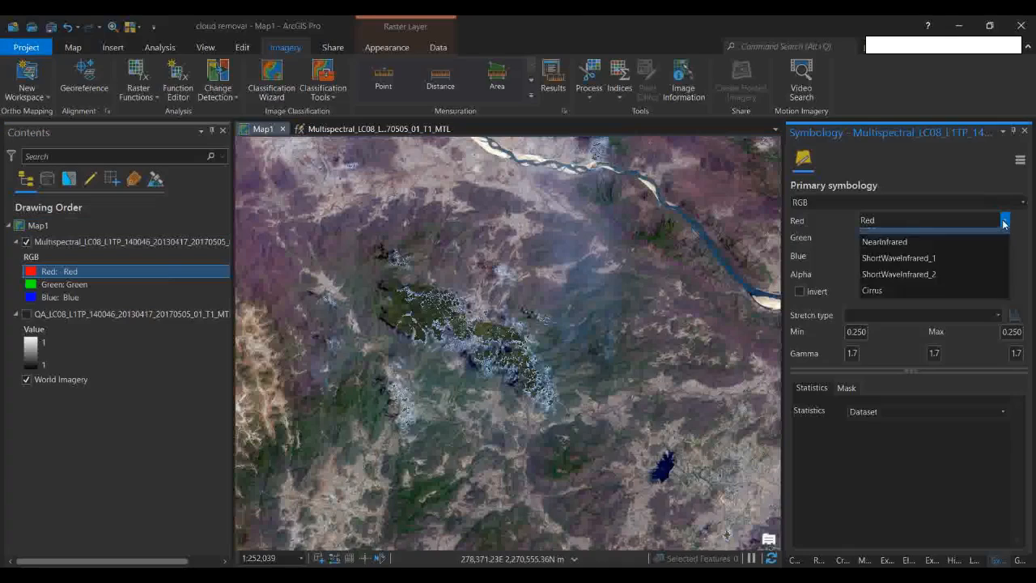
left_click(913, 300)
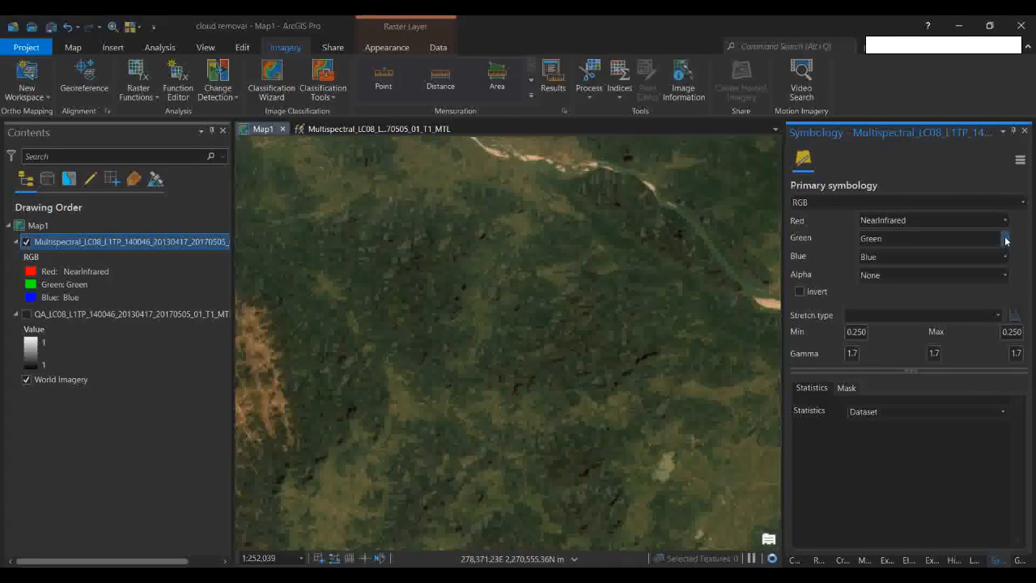
left_click(1005, 237)
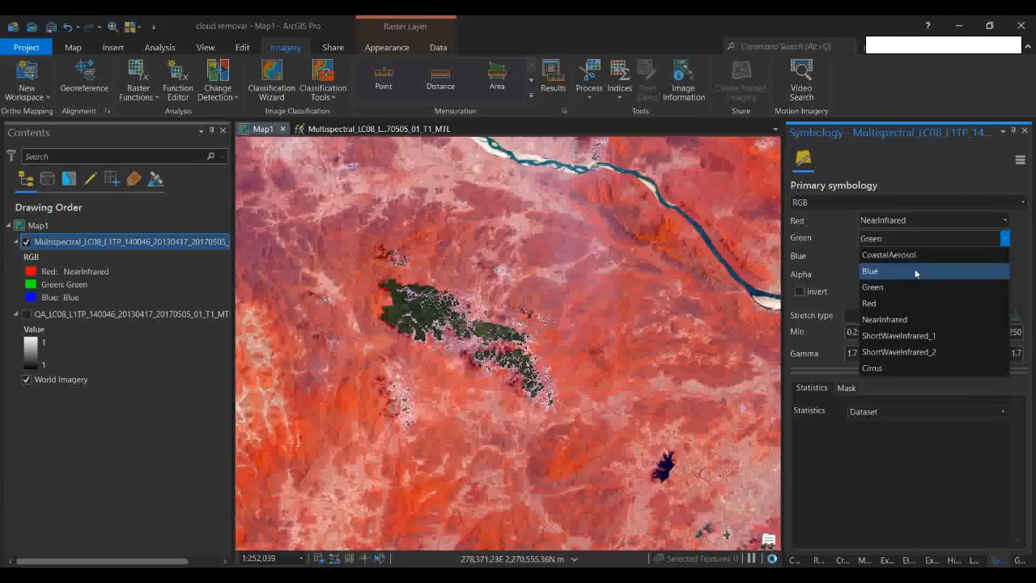
left_click(885, 303)
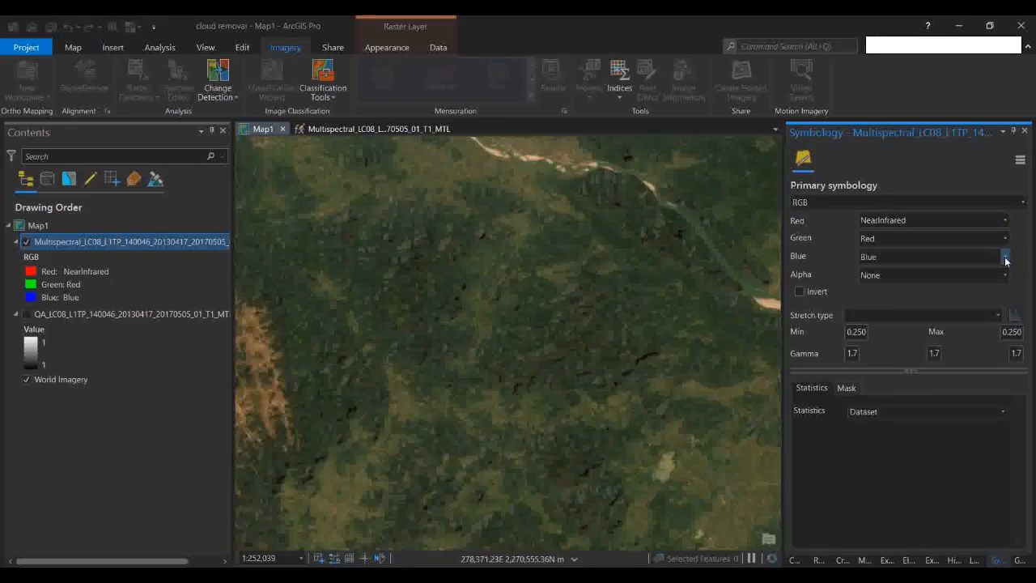
left_click(1005, 257)
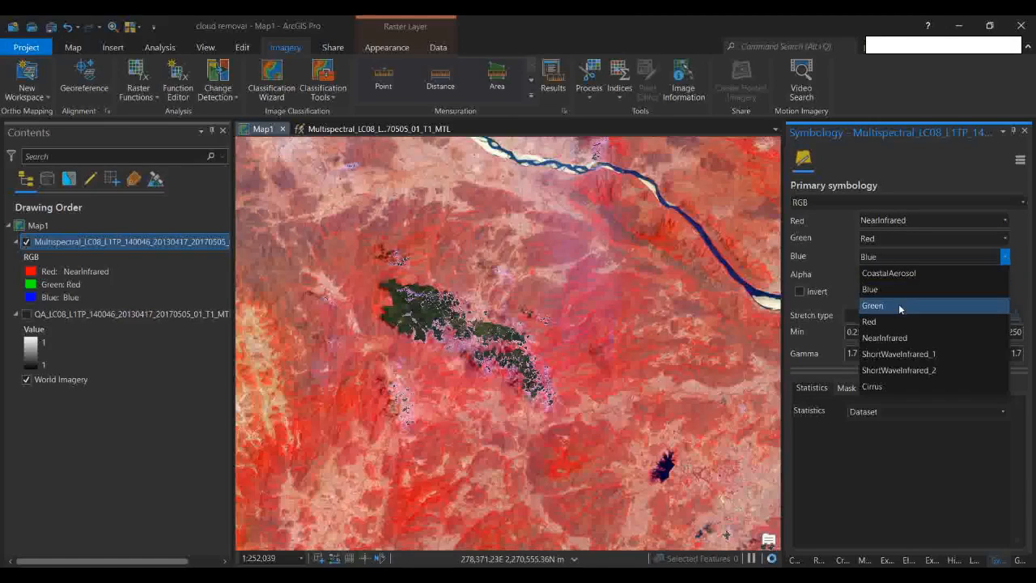
left_click(897, 309)
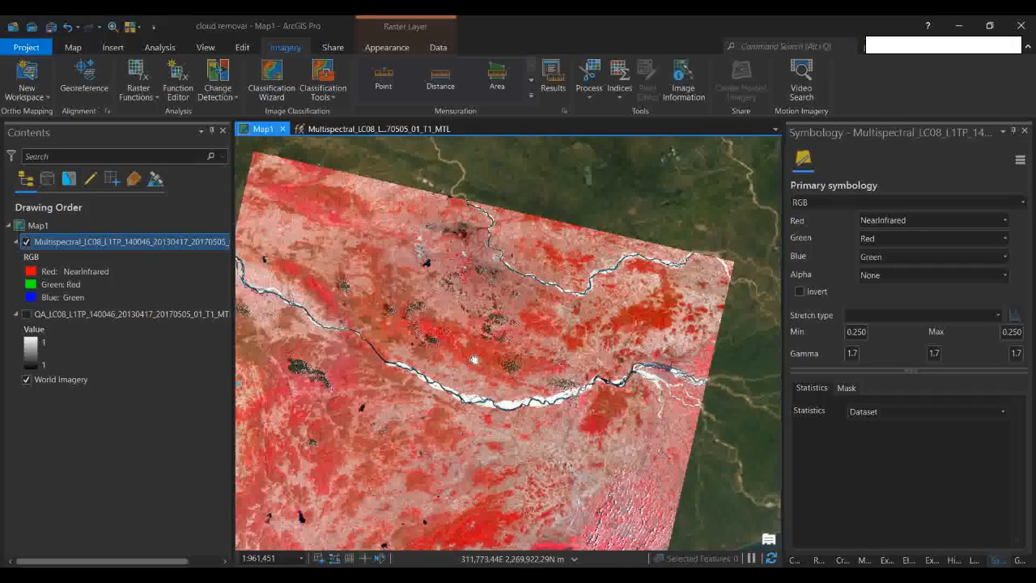
Step: Add the raster product LC08_L1TP_140046_20210218_20210304_01_T1_MTL.txt from the recent image 2021 folder to Map1
left_click_drag(454, 370, 513, 258)
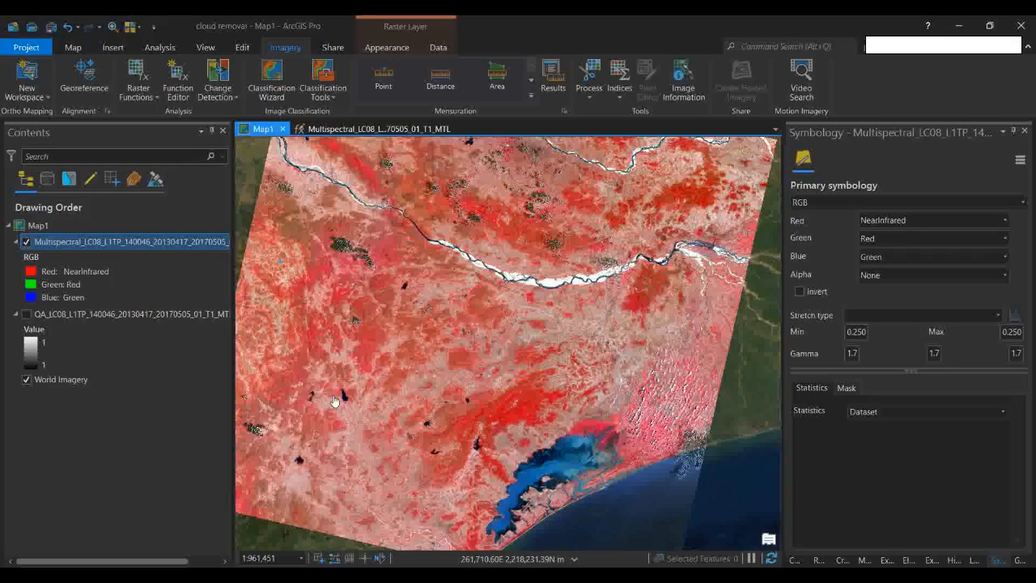
left_click_drag(356, 380, 356, 408)
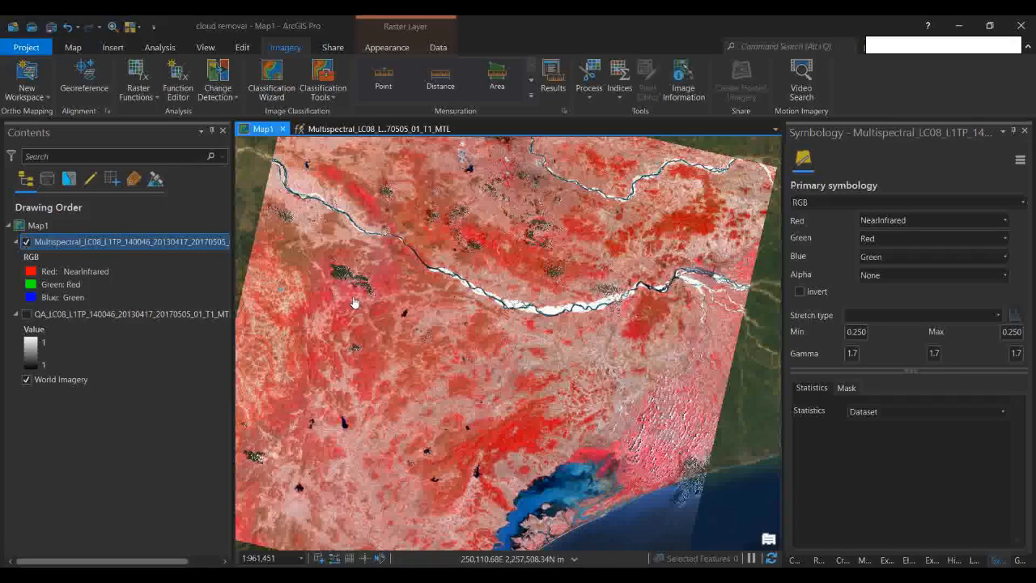
left_click(73, 47)
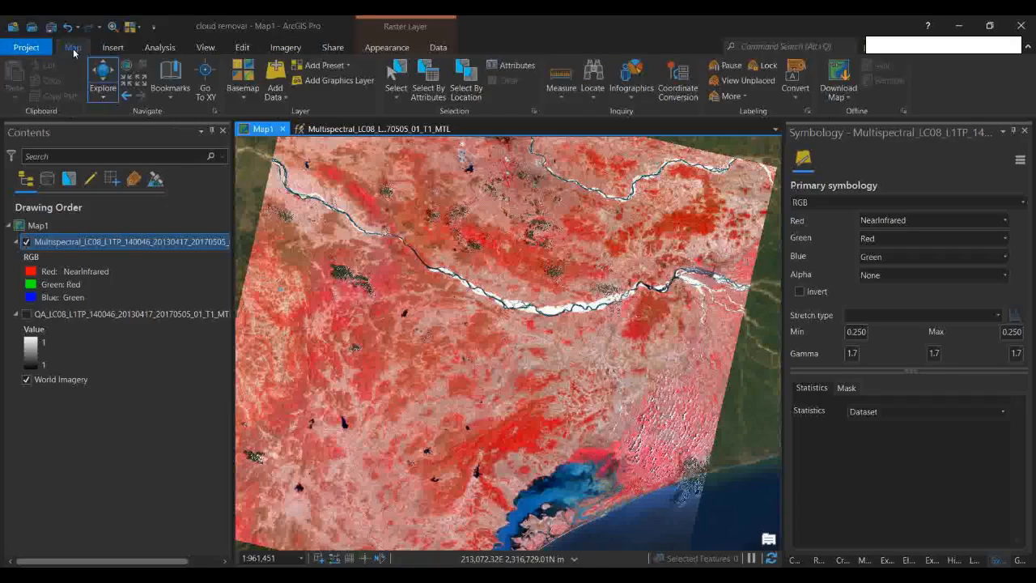
left_click(281, 97)
left_click(297, 122)
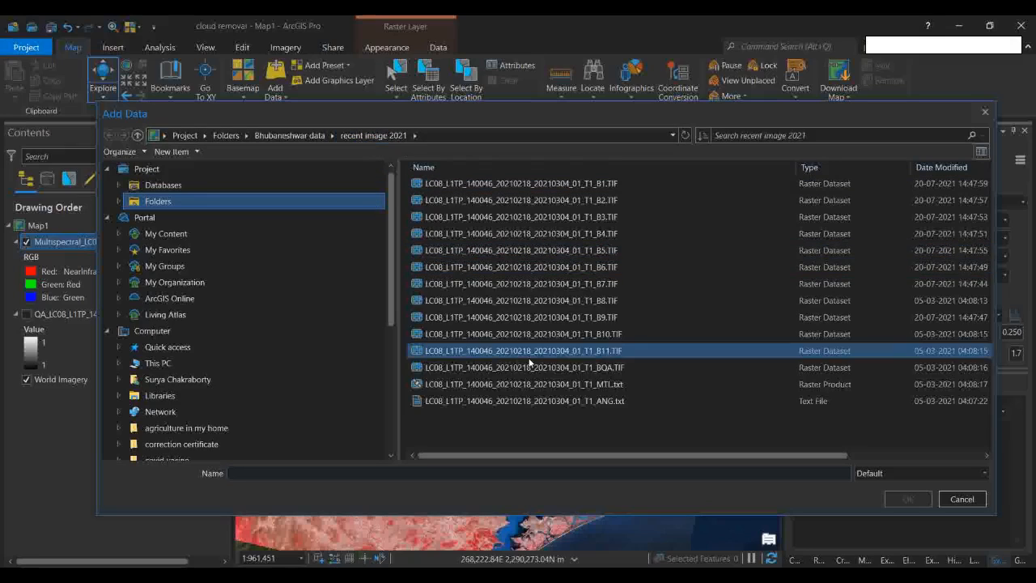
left_click(487, 388)
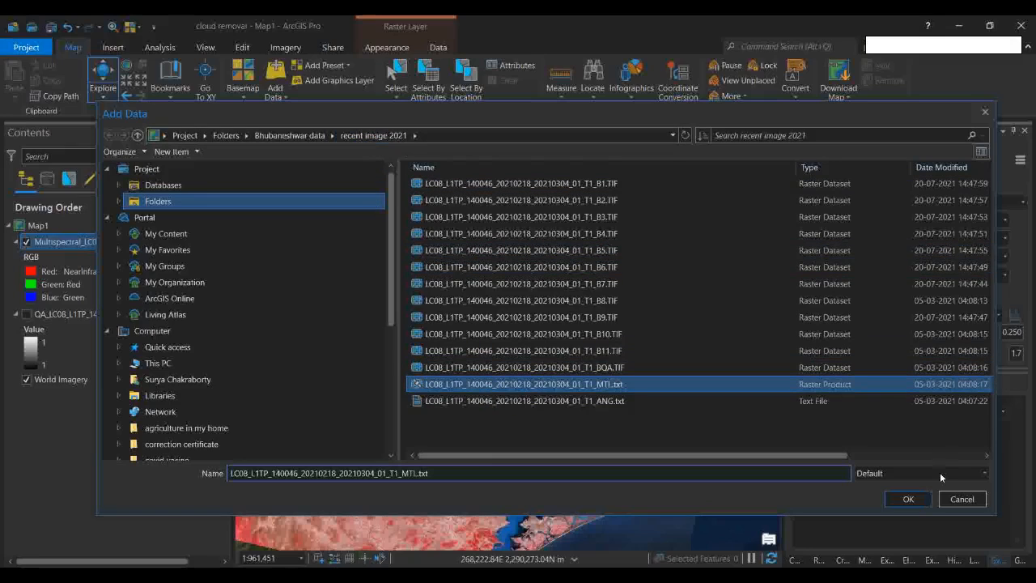
left_click(907, 499)
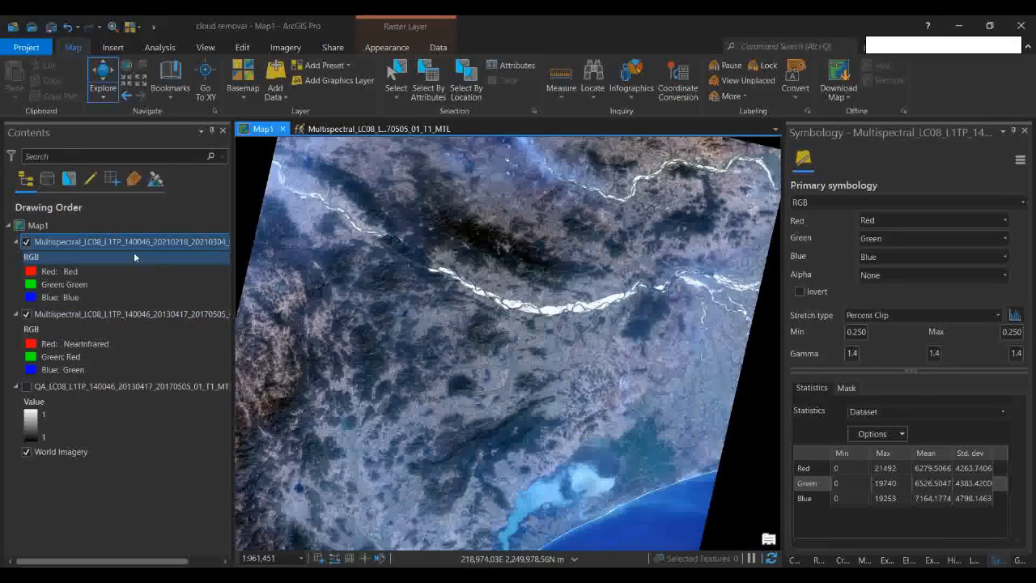
Step: Display the 2021 Multispectral layer's background value 0 as transparent and set its RGB bands to NearInfrared, Red and Green
left_click(848, 388)
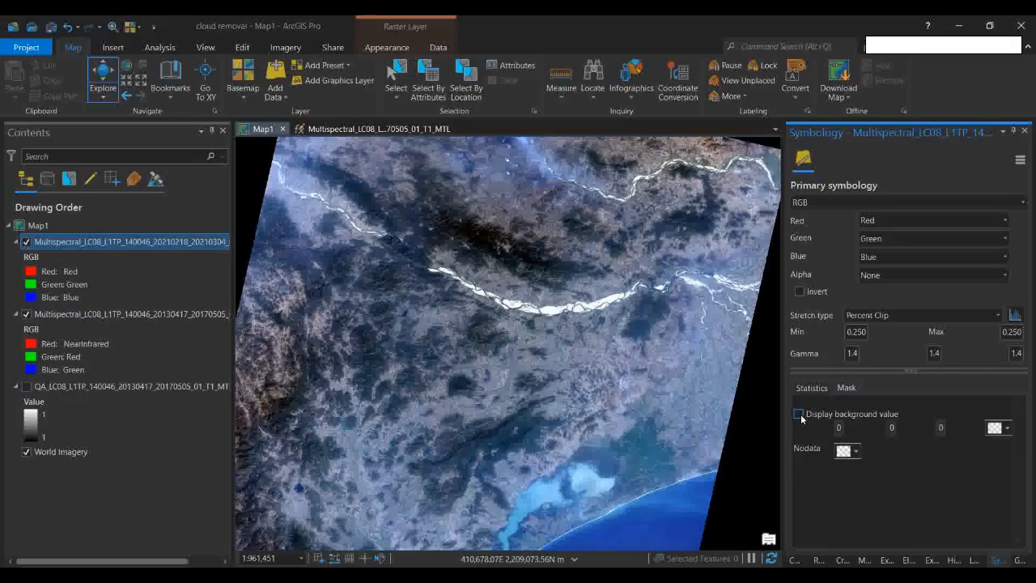
left_click(800, 414)
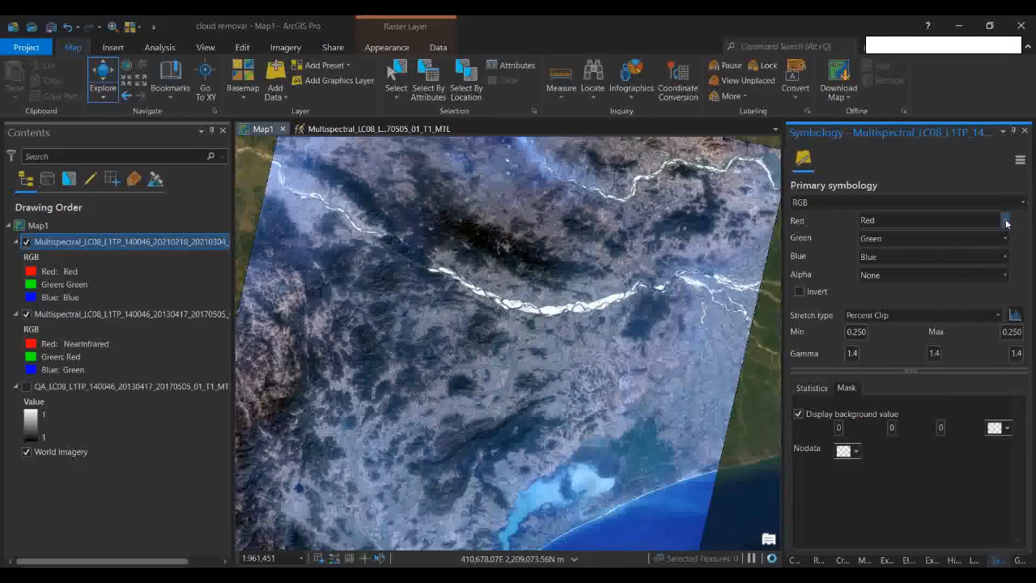
left_click(1005, 220)
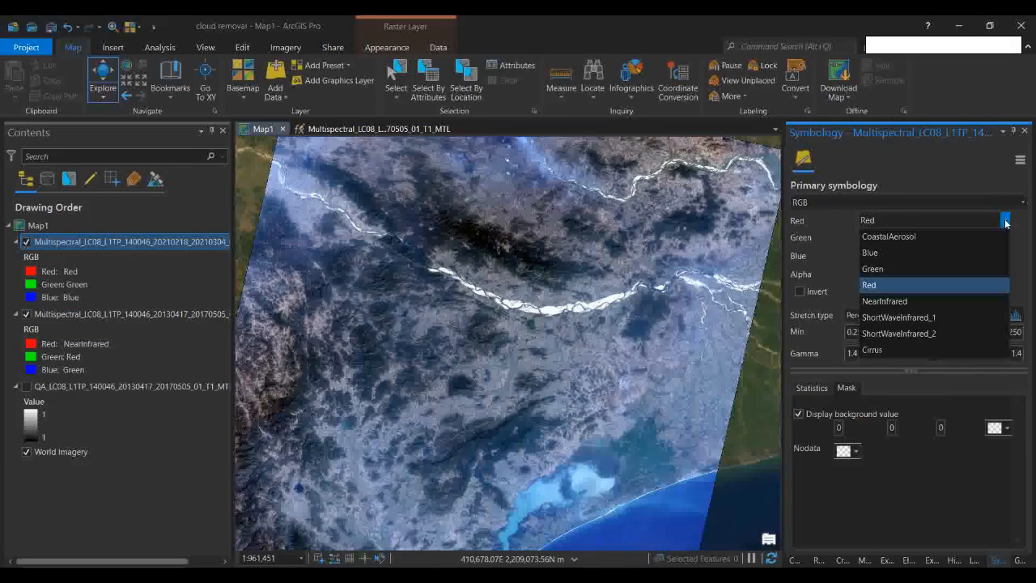
left_click(906, 300)
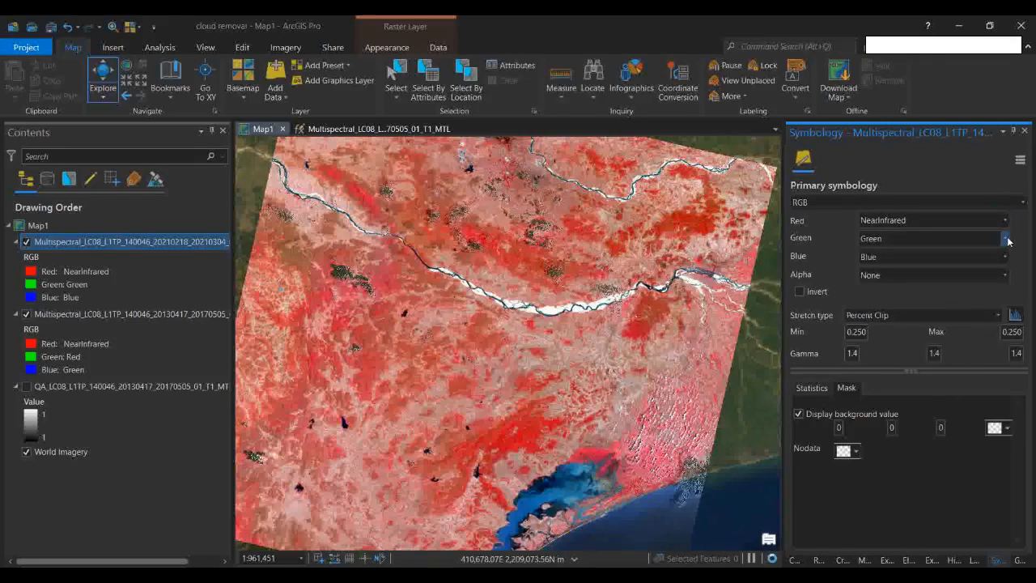
left_click(1005, 238)
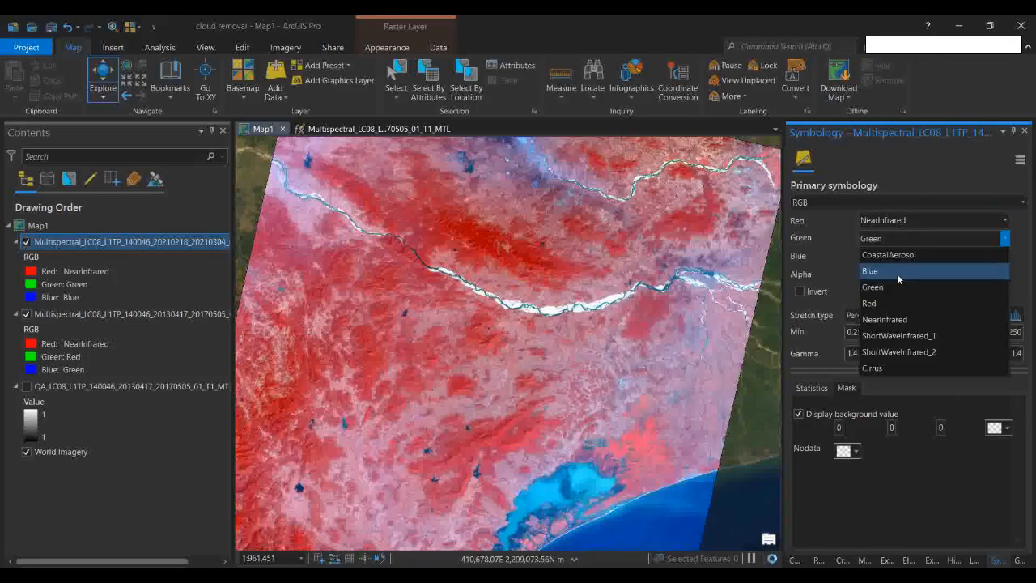
left_click(898, 303)
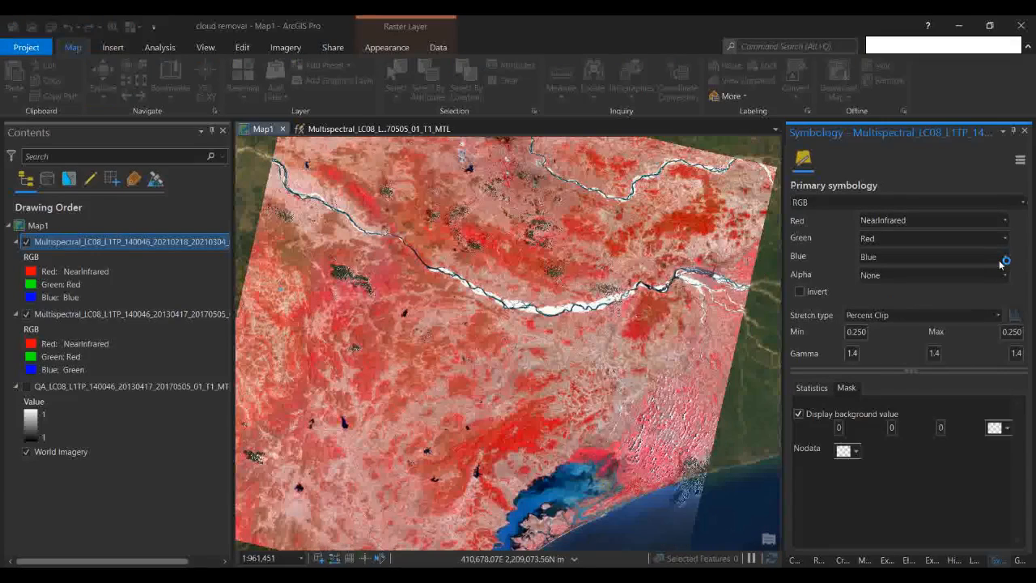
left_click(1005, 257)
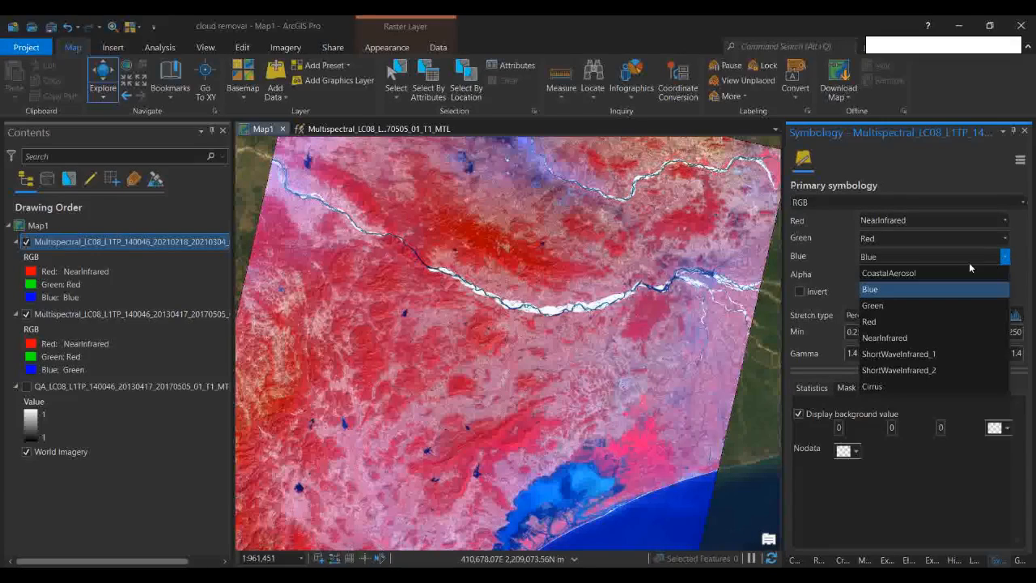
left_click(895, 306)
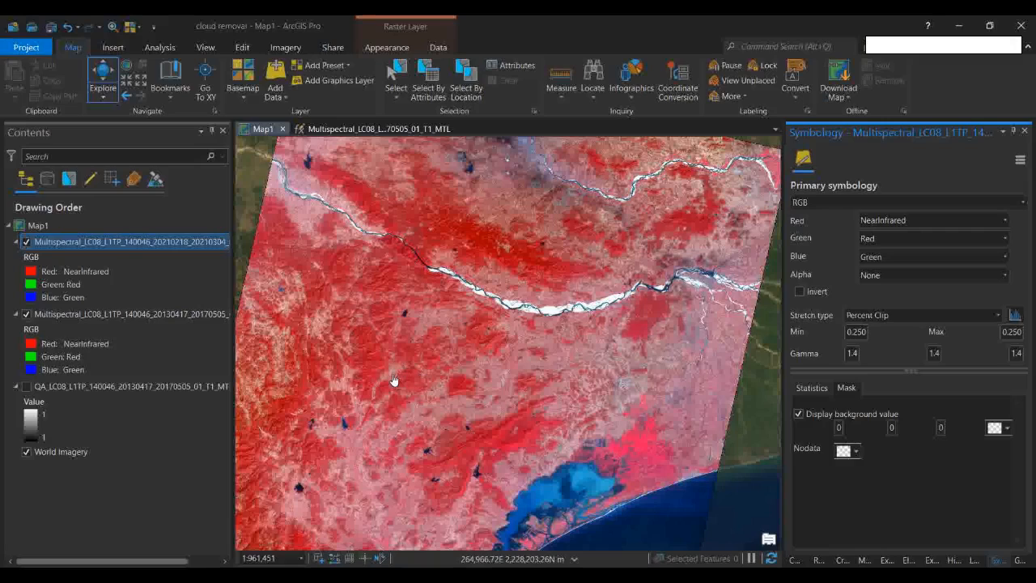
Step: Move the 2013 Multispectral layer above the 2021 Multispectral layer in the drawing order
left_click_drag(384, 370, 402, 363)
left_click_drag(58, 314, 71, 240)
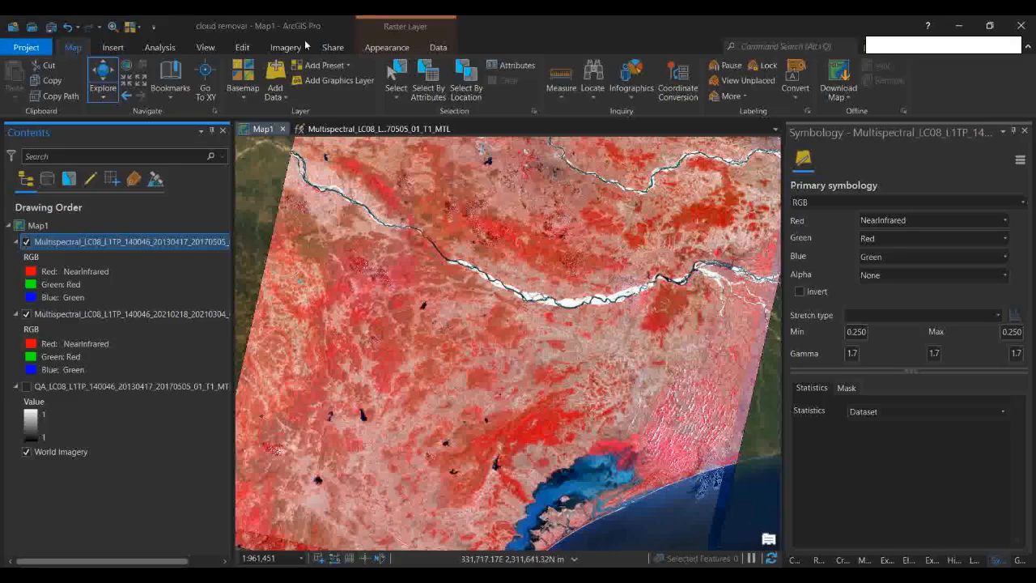
Step: Find the Mosaic Rasters raster function and add the 2013 and 2021 Multispectral layers as its input rasters, in that order
left_click(285, 47)
left_click(138, 74)
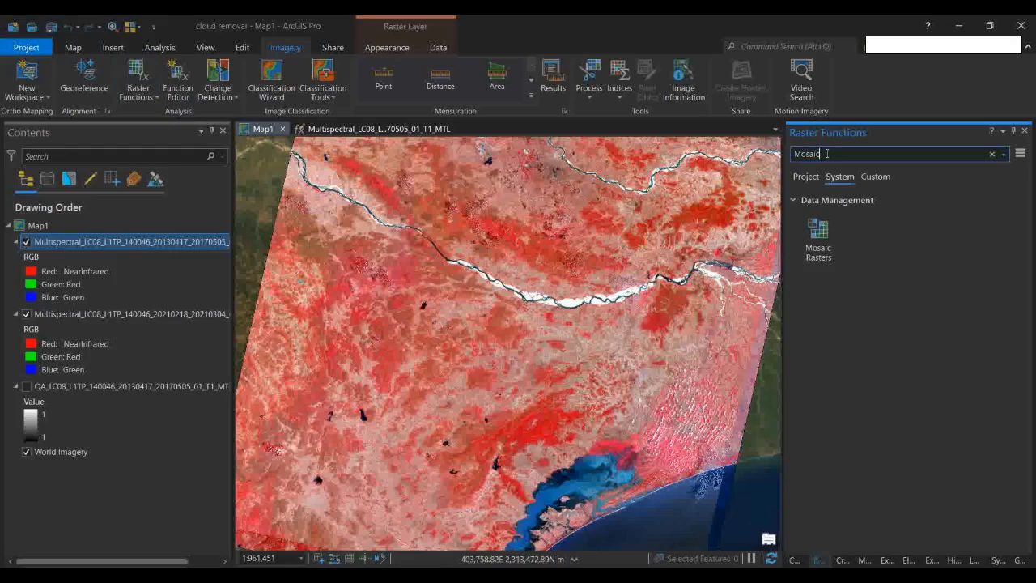
left_click(811, 251)
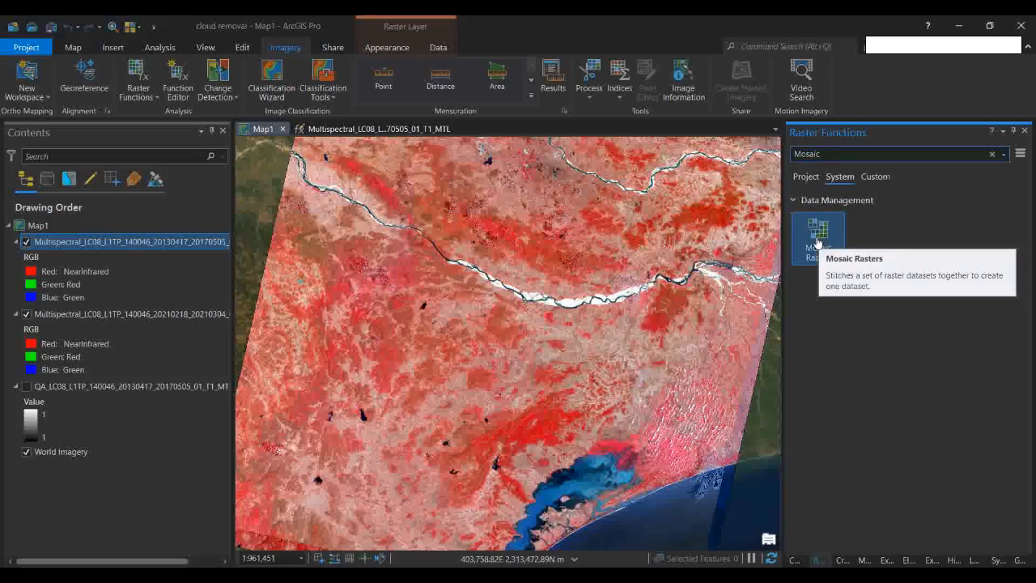
left_click(817, 241)
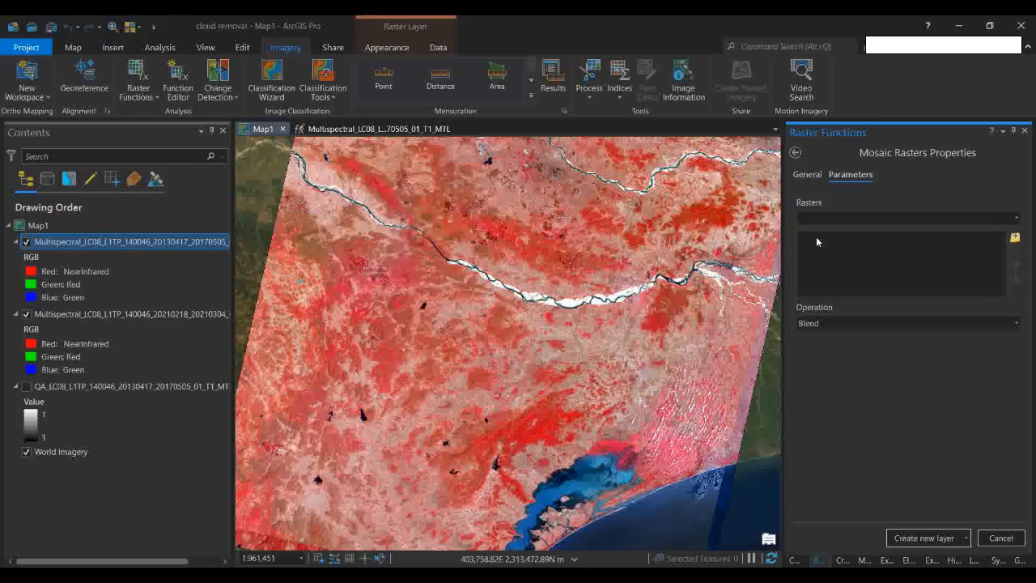
left_click(1018, 220)
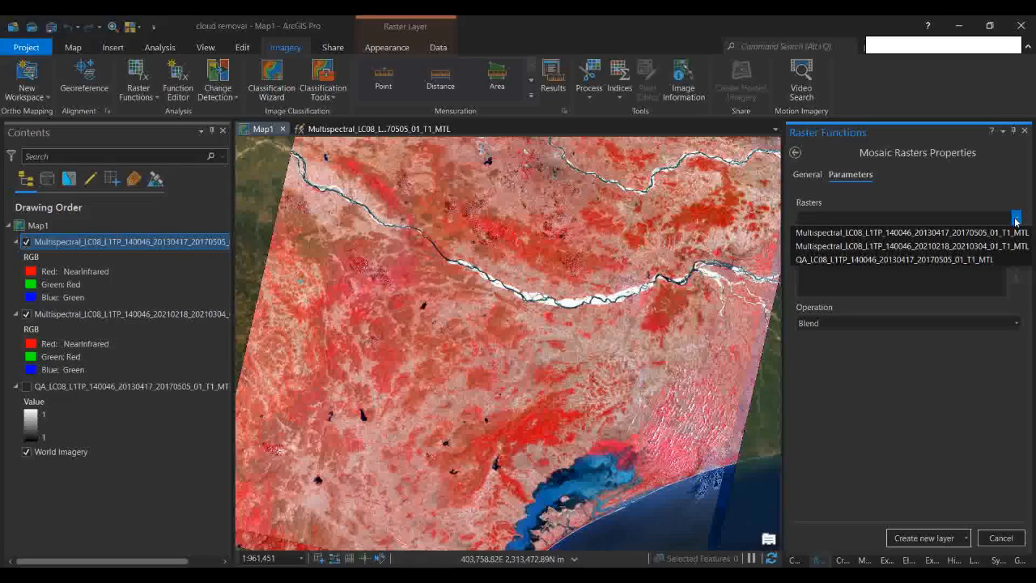
left_click(961, 233)
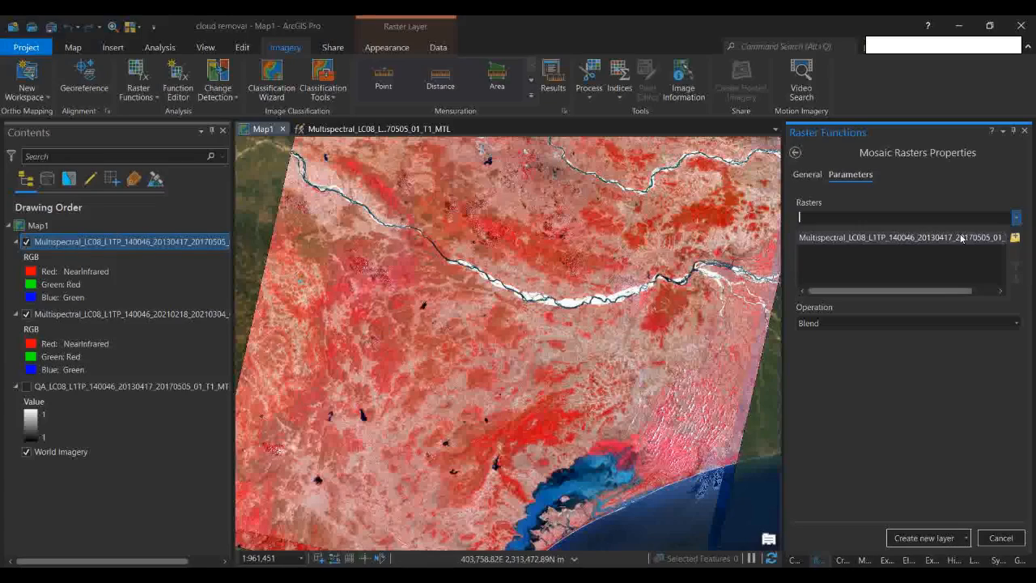
left_click(1018, 220)
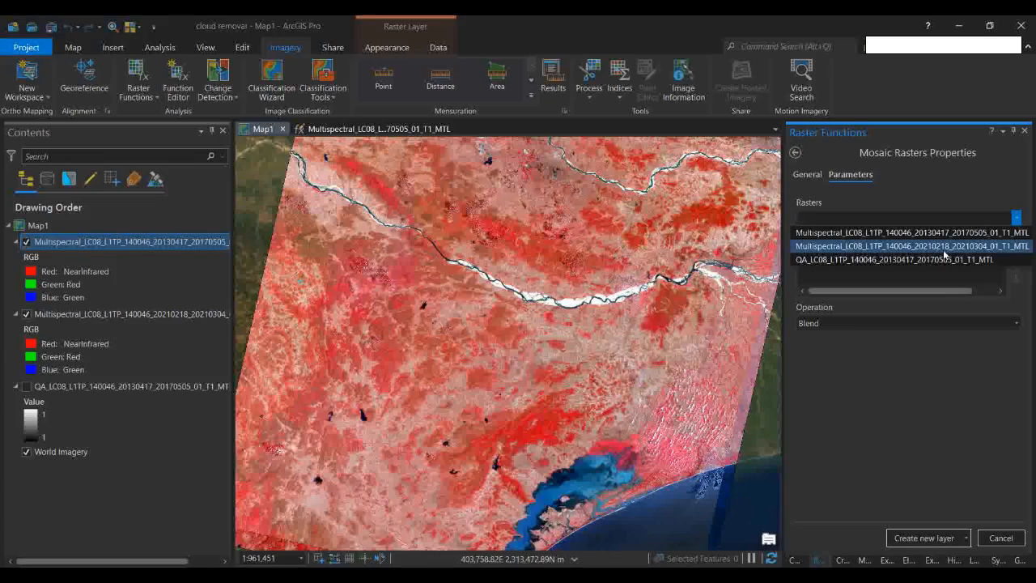
left_click(943, 249)
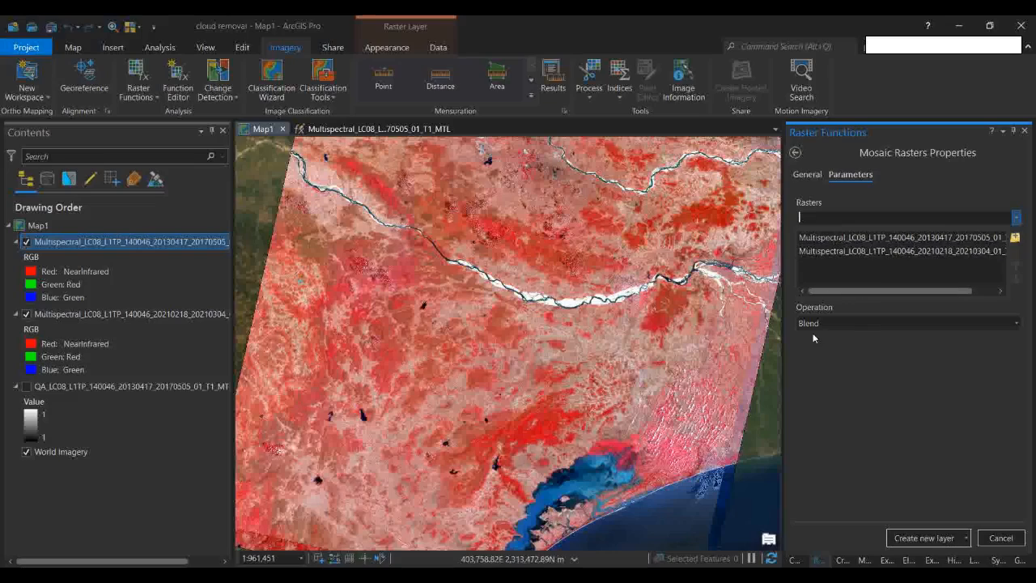
Step: Set the mosaic operation to Max and create the mosaic as a new layer
left_click(1018, 324)
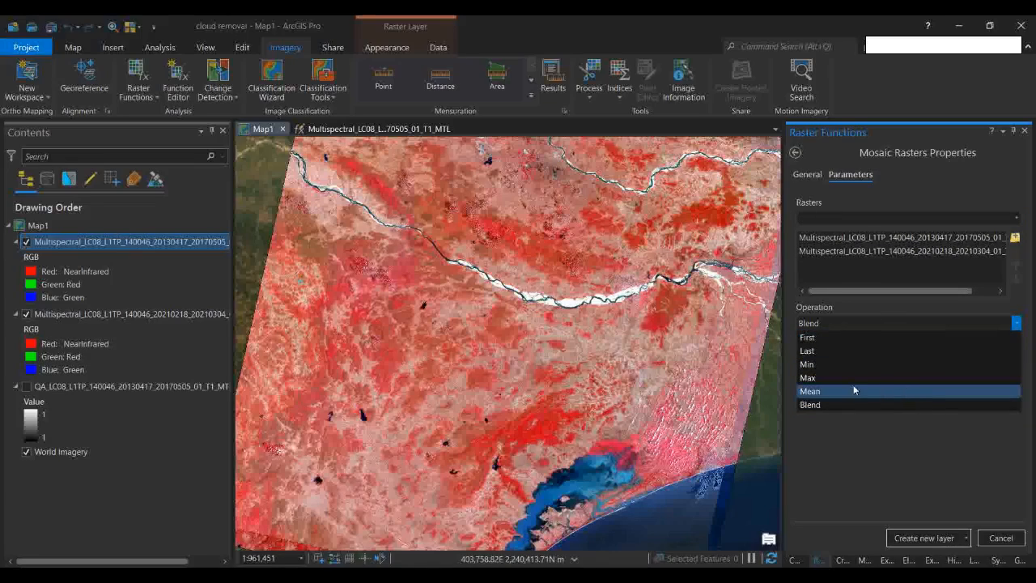
left_click(809, 378)
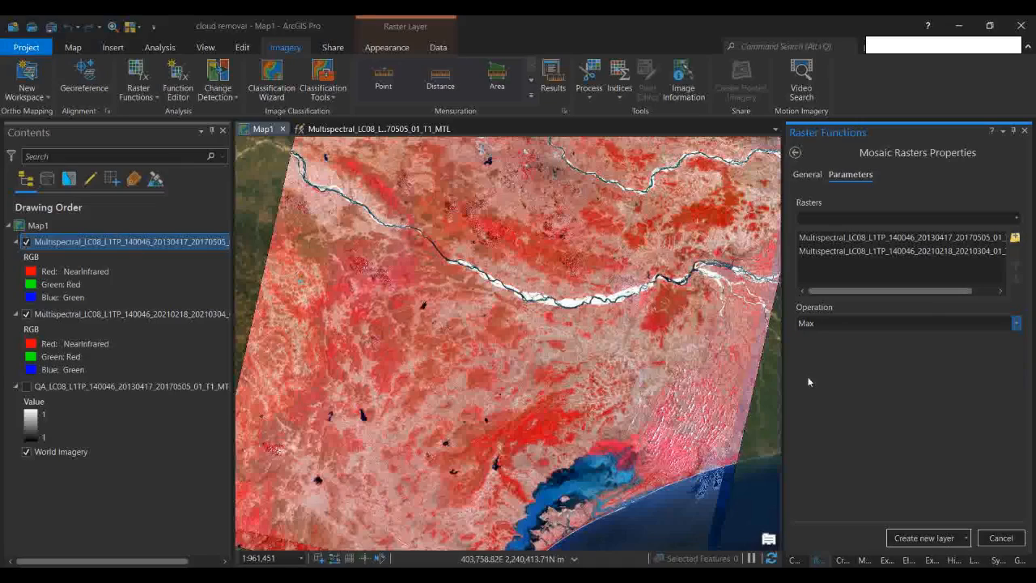
left_click(904, 540)
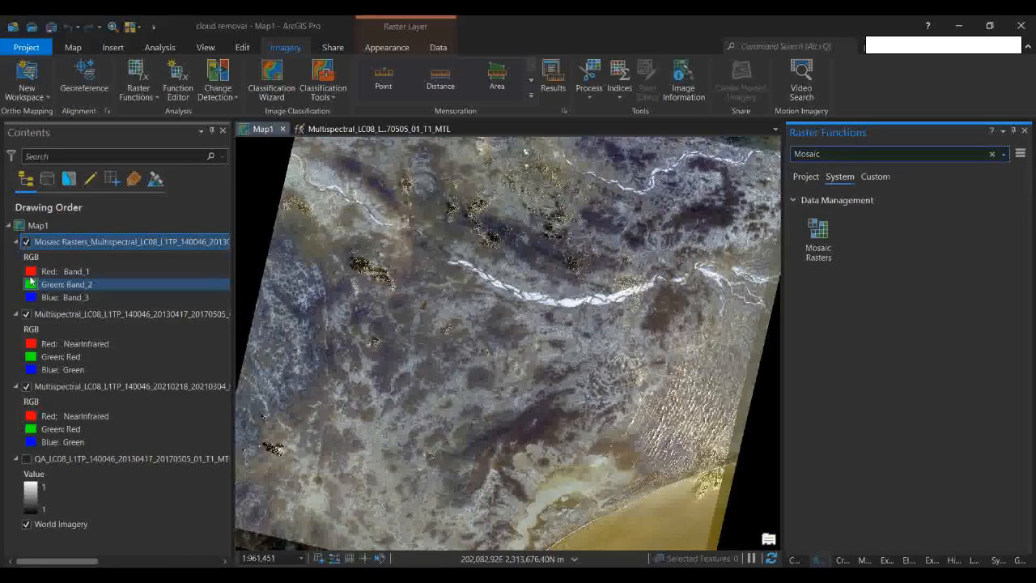
Step: Display the mosaic layer's background value 0 as transparent and hide the 2013 Multispectral layer
double_click(180, 277)
left_click(850, 388)
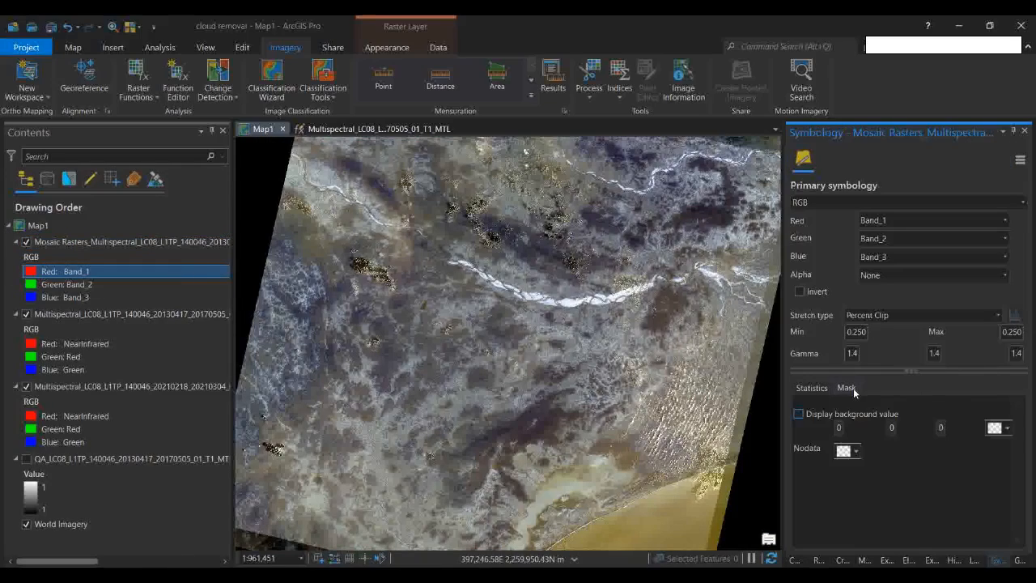
left_click(800, 413)
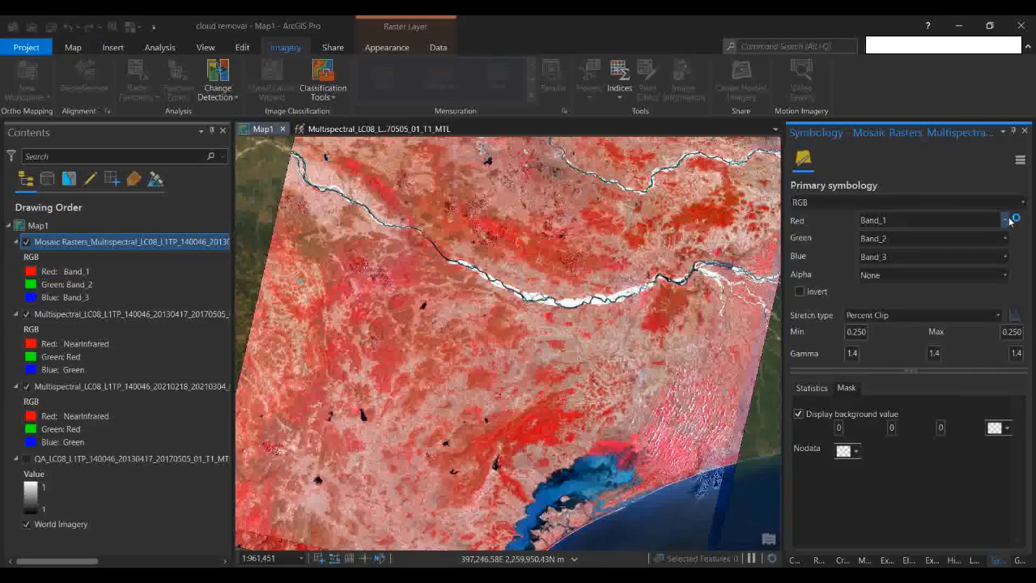
left_click(26, 314)
left_click(25, 386)
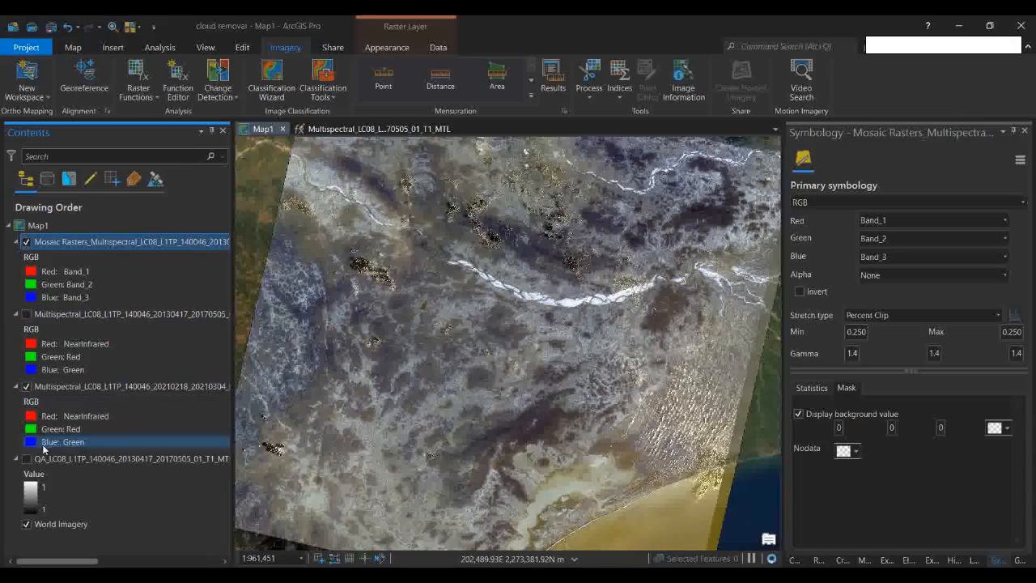
Step: Set the mosaic layer's red channel to Band_5 and its green channel to Band_4
left_click(1006, 221)
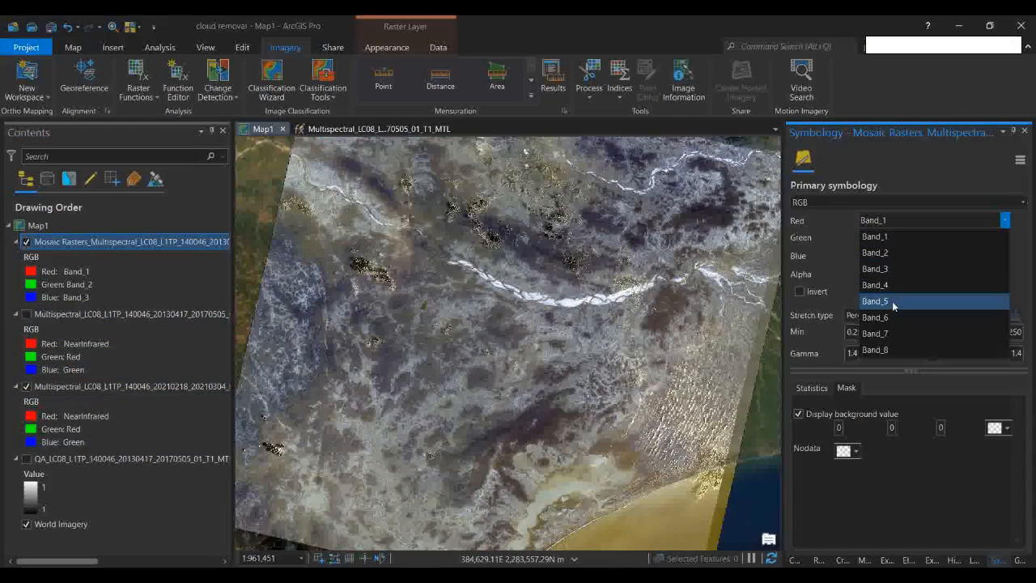
left_click(893, 302)
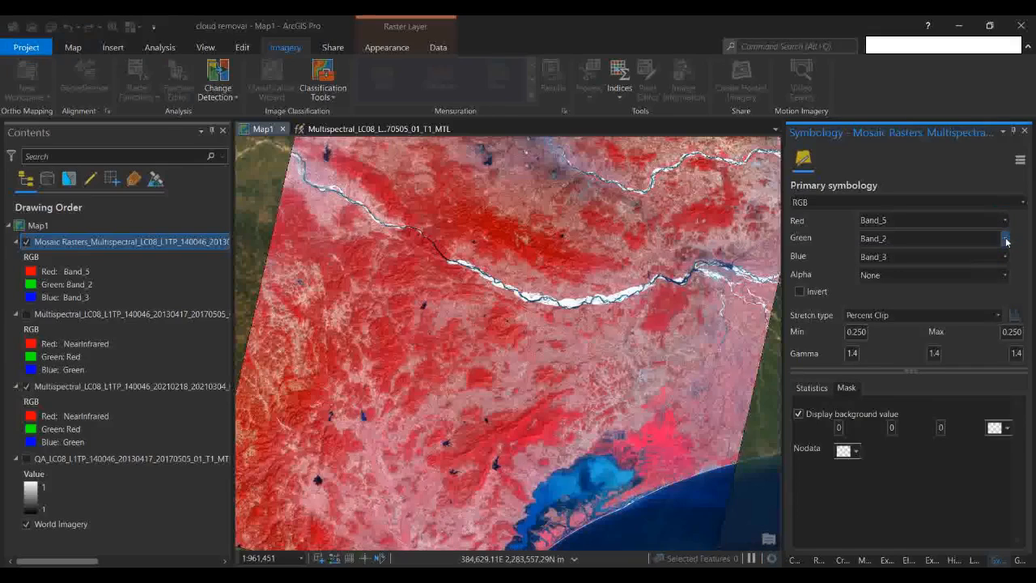
left_click(1006, 238)
left_click(911, 303)
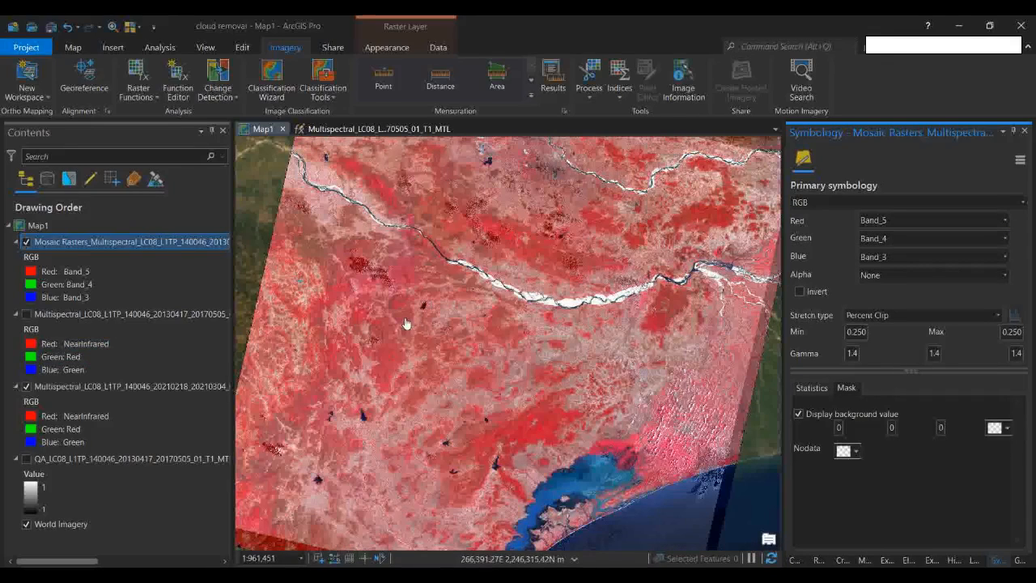
Step: Examine the mosaic layer up close at several former cloud locations to check how the gaps were filled
scroll(303, 429, "up", 3)
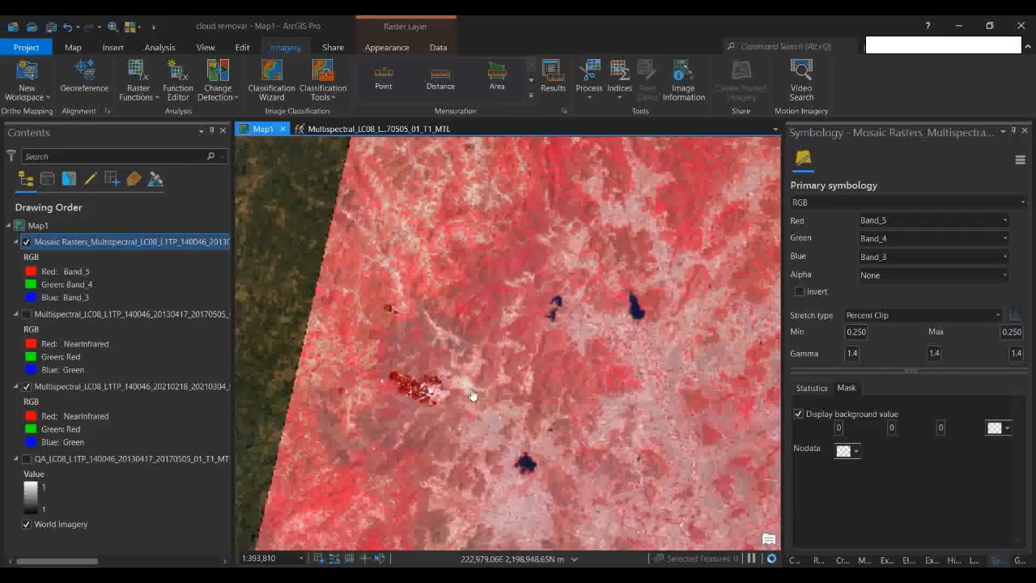
scroll(473, 394, "up", 2)
scroll(434, 307, "up", 2)
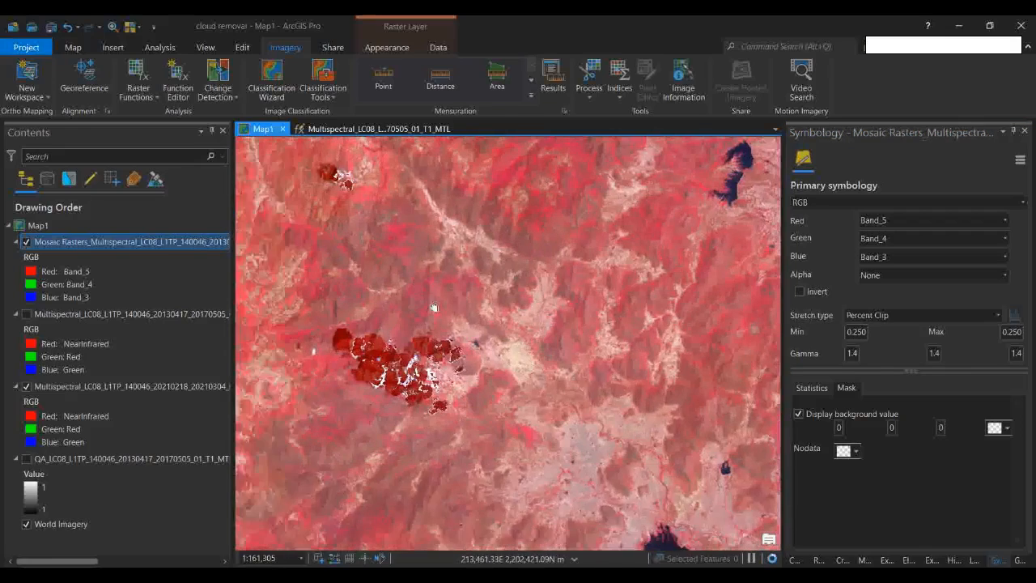
left_click_drag(434, 307, 500, 359)
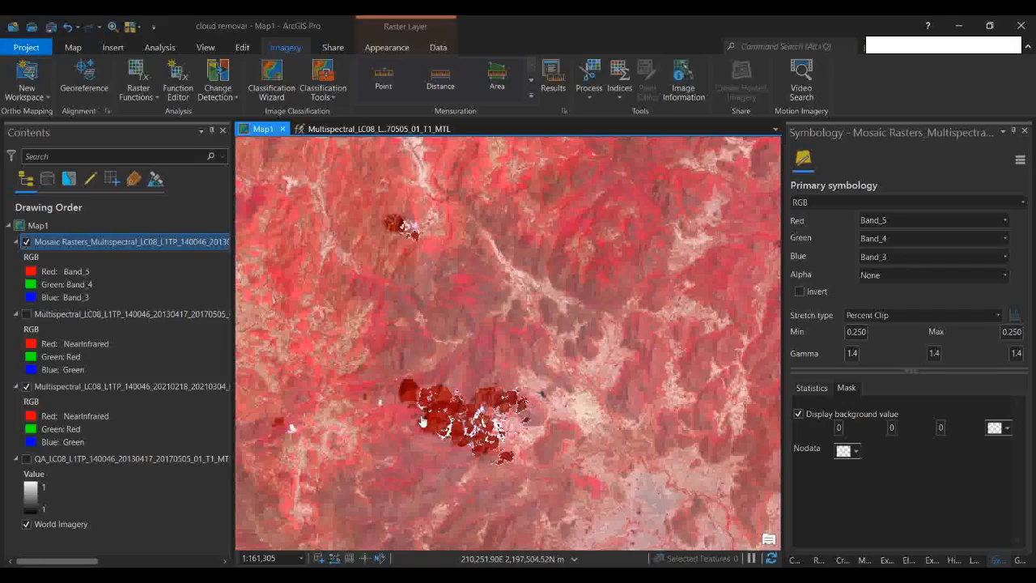
left_click_drag(422, 419, 402, 347)
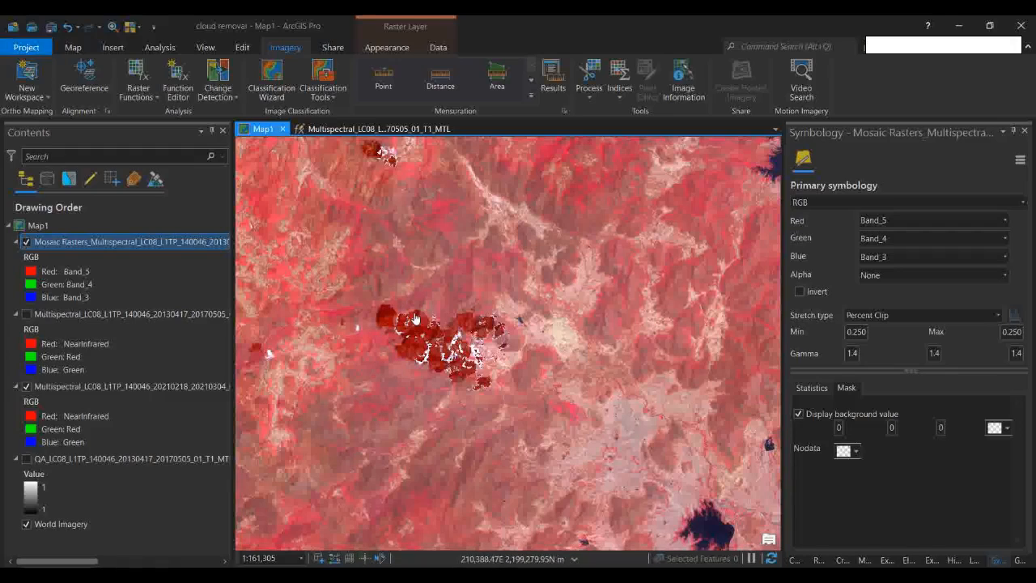
scroll(478, 317, "down", 2)
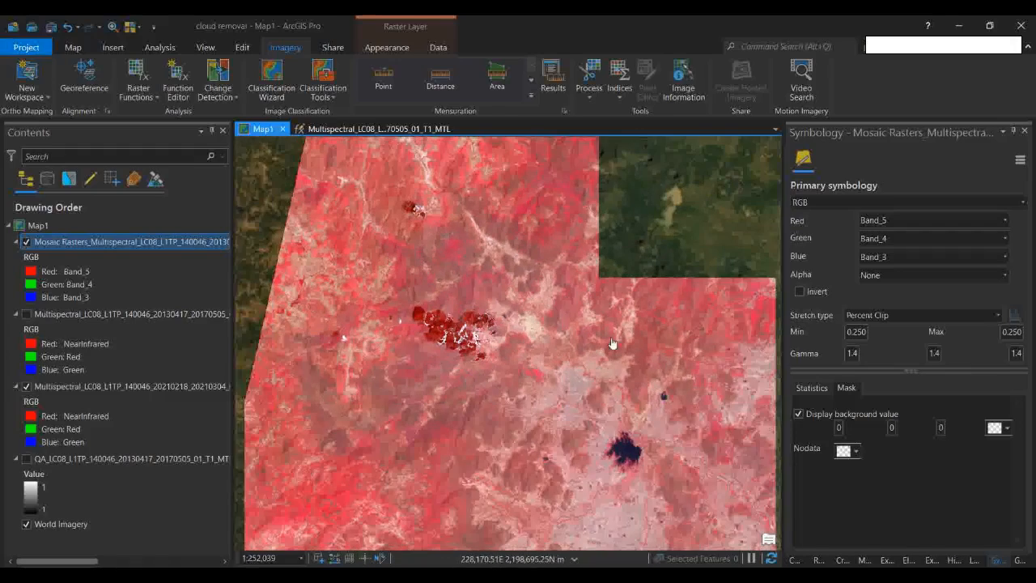
left_click_drag(528, 270, 489, 409)
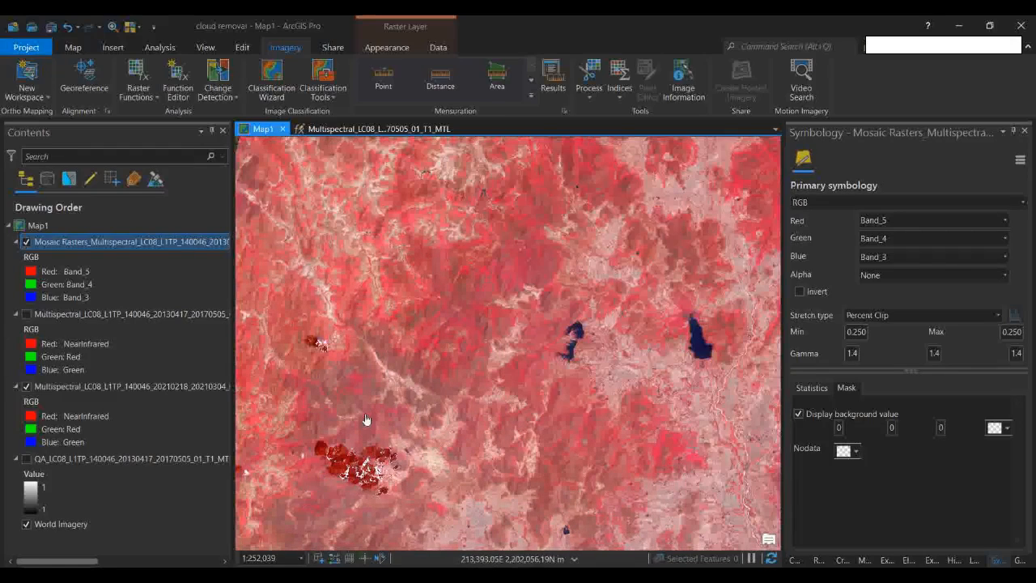
left_click_drag(455, 334, 428, 462)
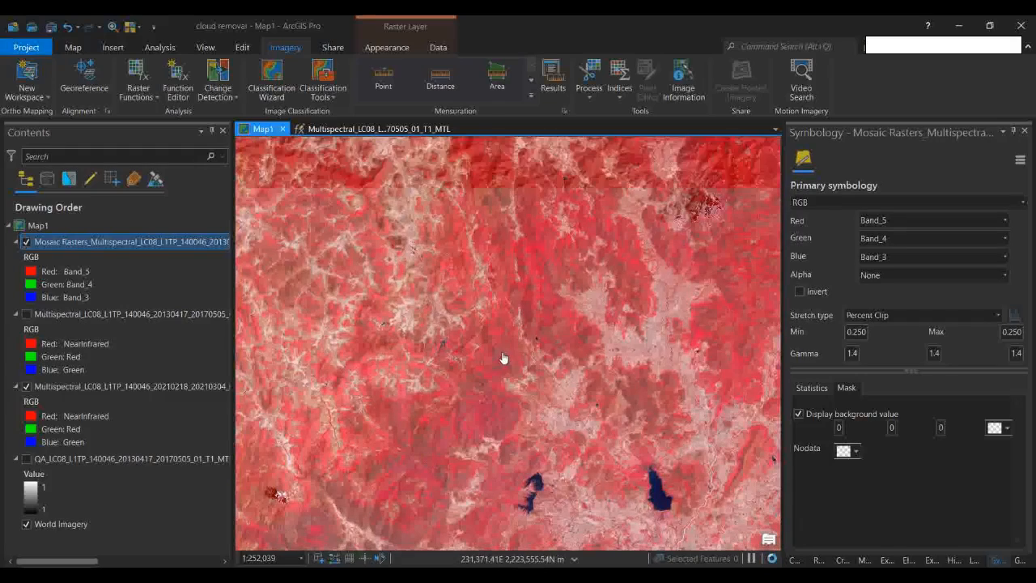
left_click_drag(640, 275, 550, 328)
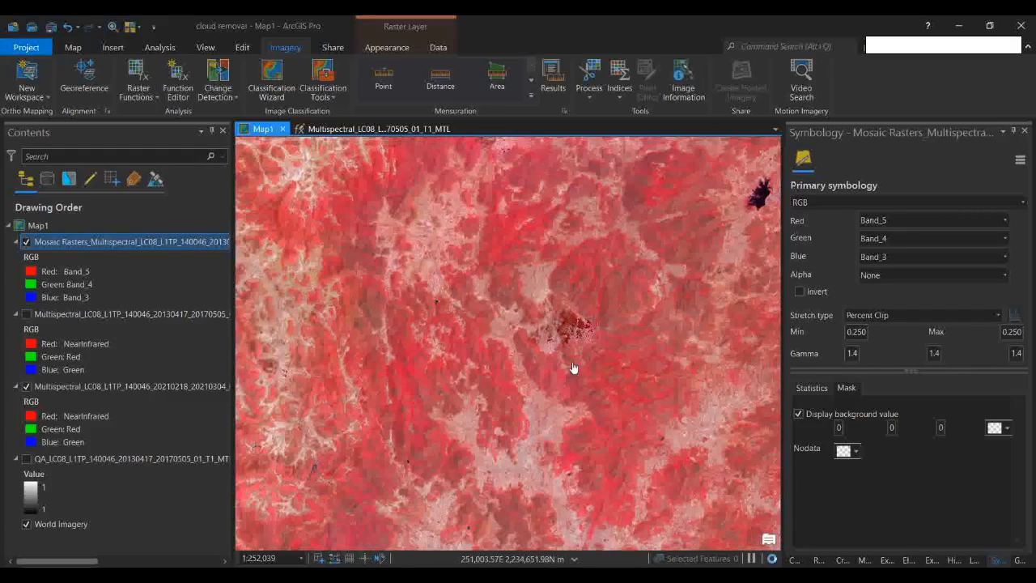
scroll(573, 365, "up", 2)
scroll(564, 357, "up", 3)
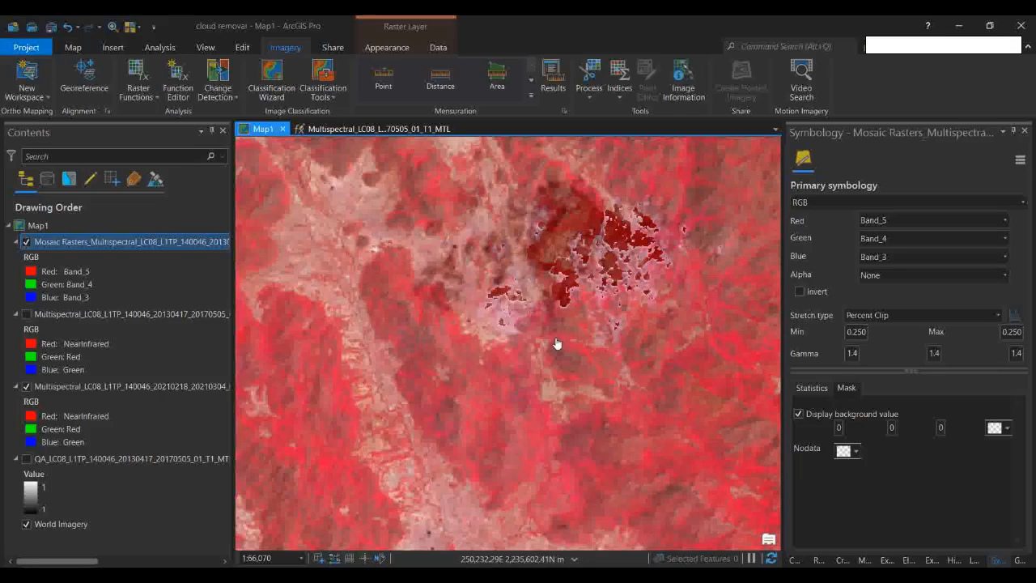
scroll(557, 339, "down", 5)
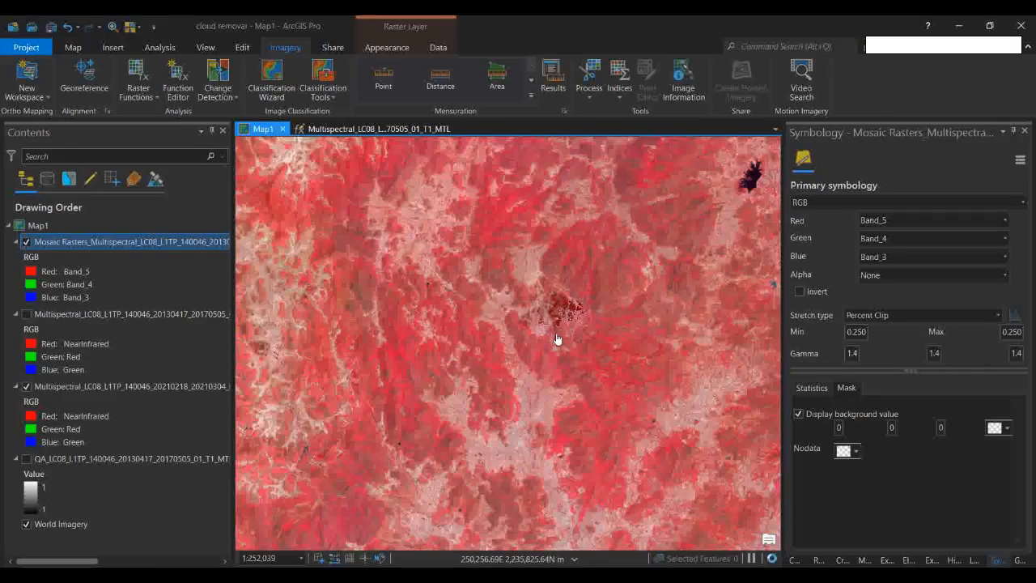
Step: Check the mosaic across the full scene extent and around the river for remaining cloud traces
scroll(557, 340, "up", 2)
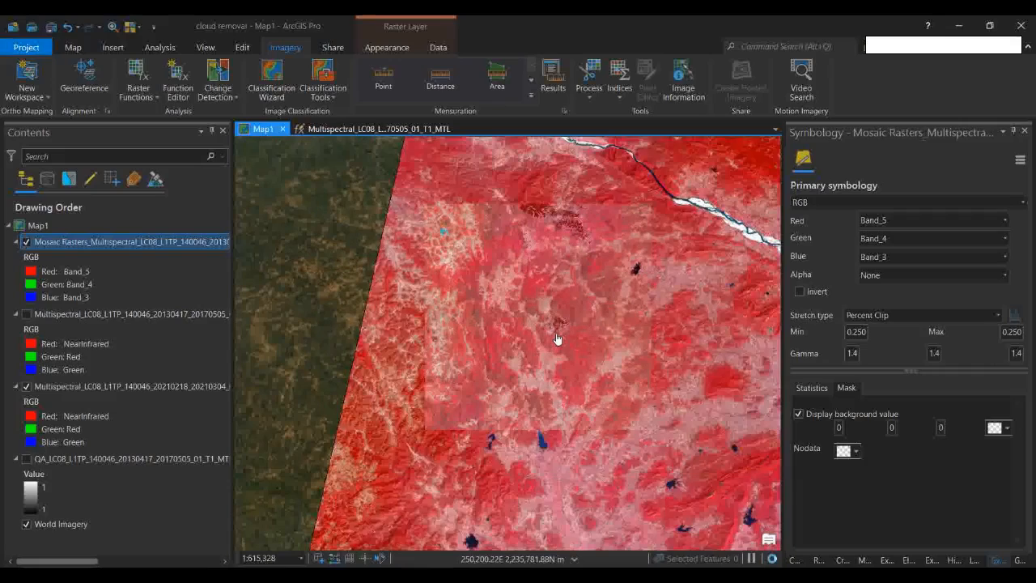
left_click_drag(606, 326, 475, 343)
scroll(474, 341, "down", 2)
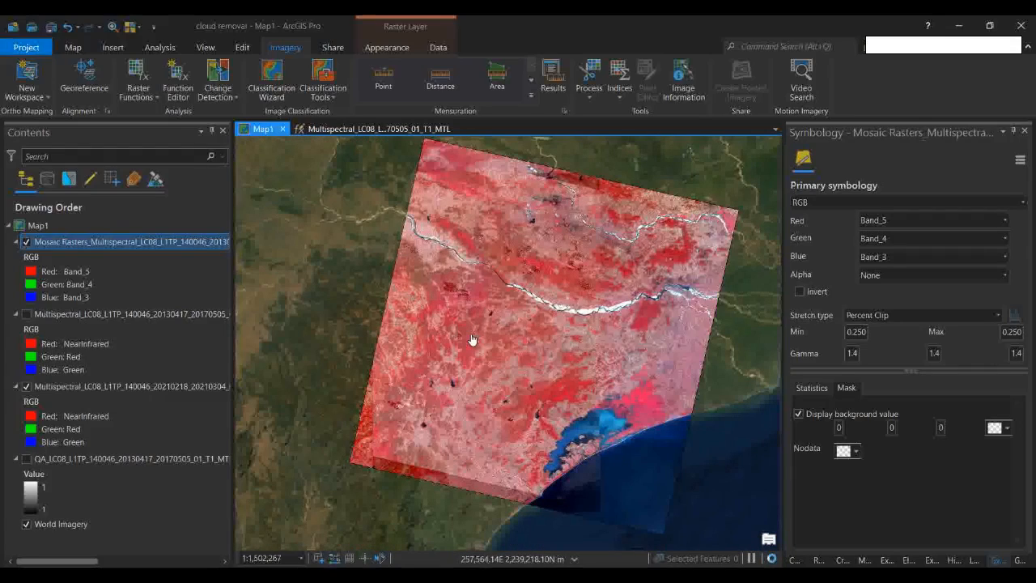
scroll(477, 363, "up", 2)
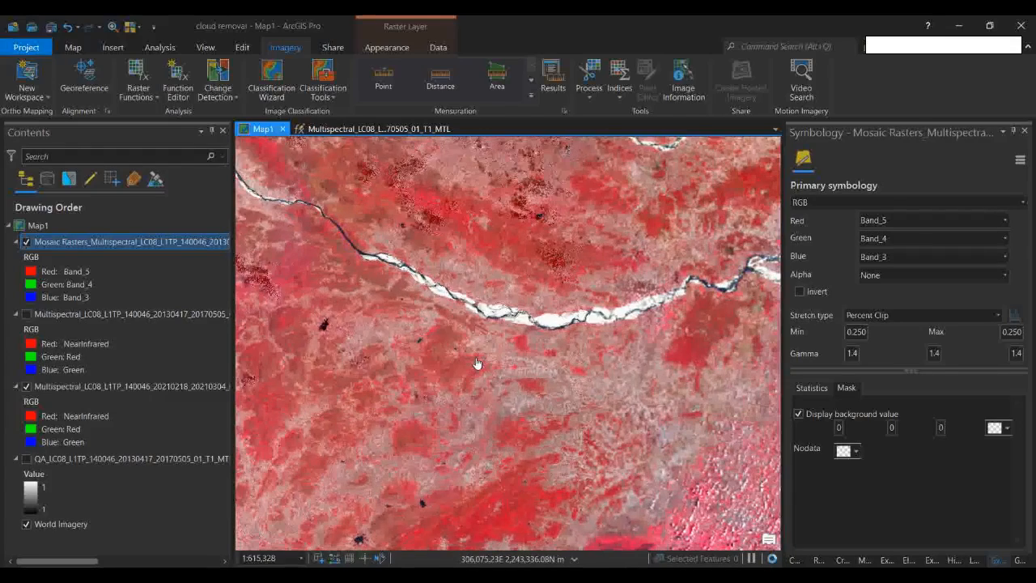
Step: Insert a new map into the project
left_click(112, 49)
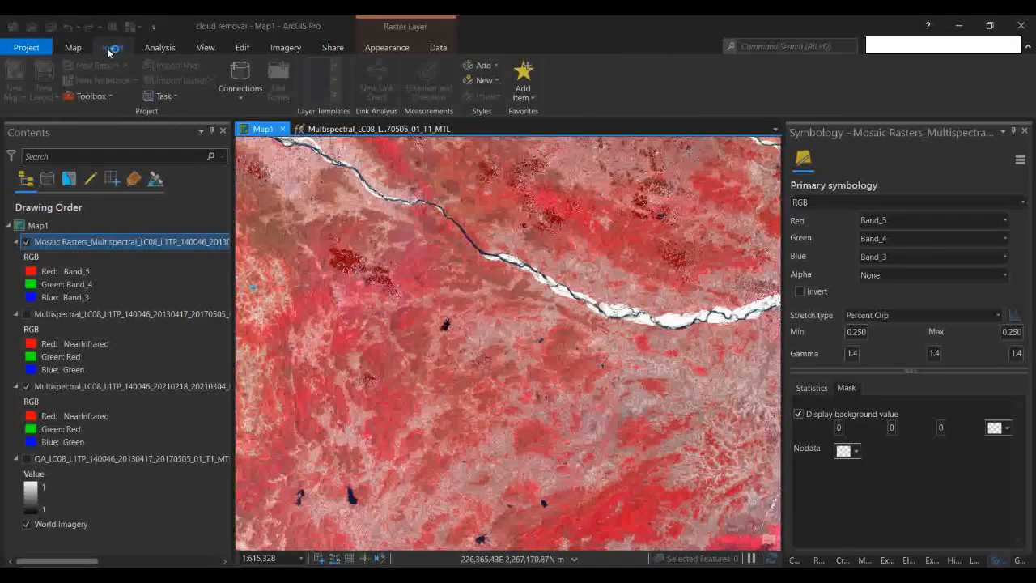
left_click(15, 94)
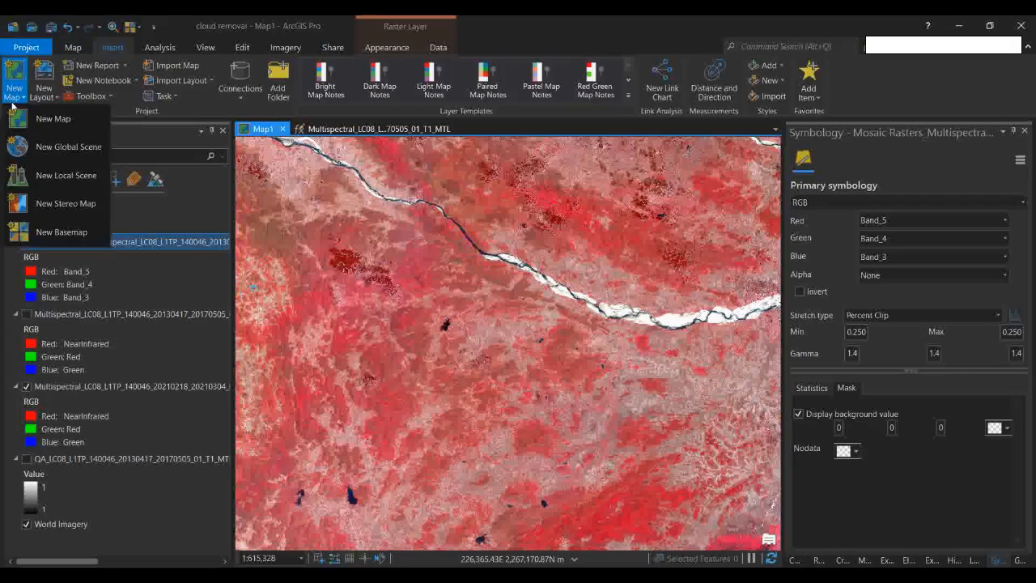
left_click(368, 179)
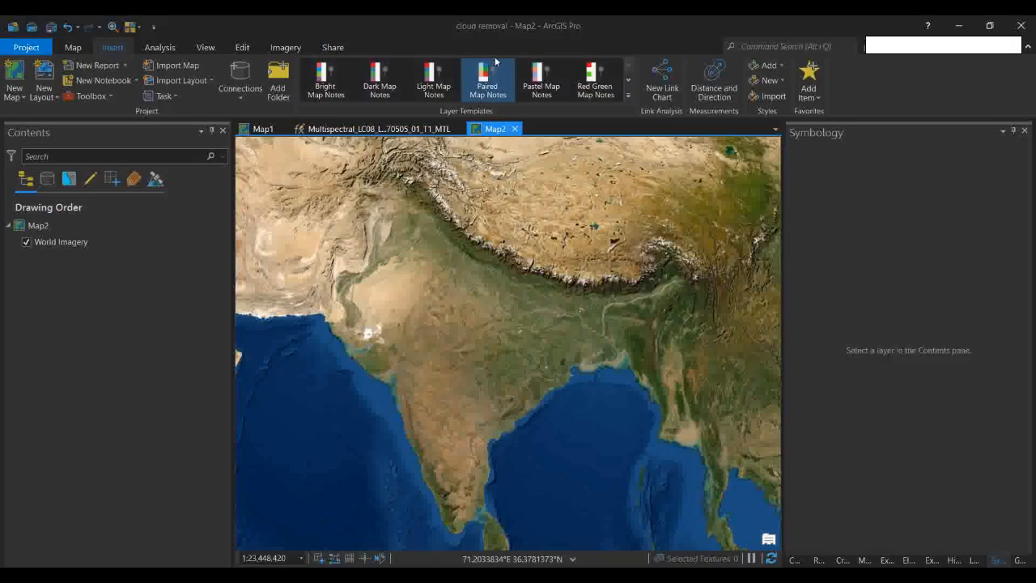
Step: Add LC08_L1TP_140046_20130417_20170505_01_T1_B4.TIF from the bbh_raw data_landsat folder and display its background value 0 as transparent
left_click(79, 49)
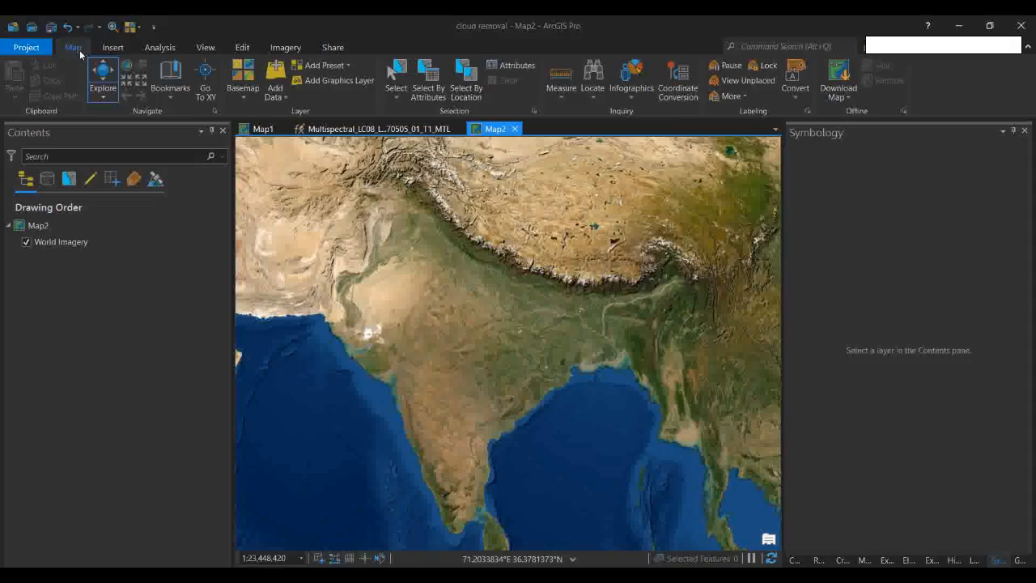
left_click(283, 97)
left_click(312, 123)
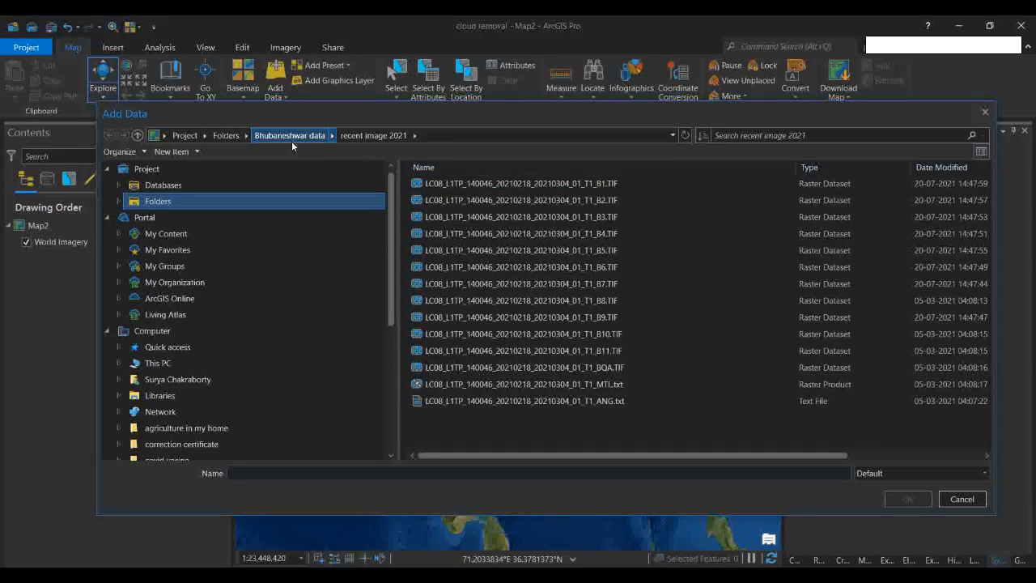
left_click(292, 136)
double_click(457, 184)
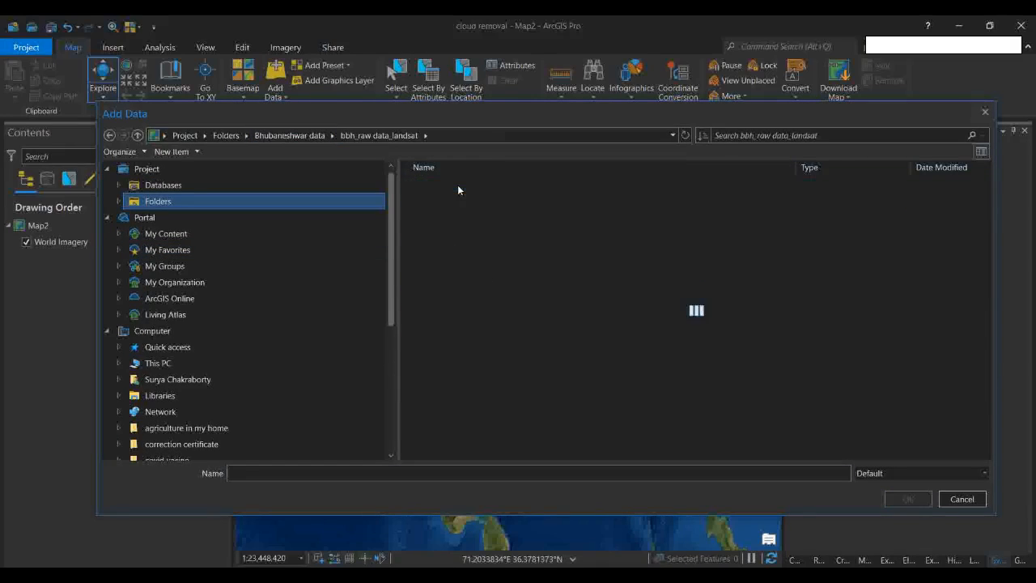
left_click(569, 233)
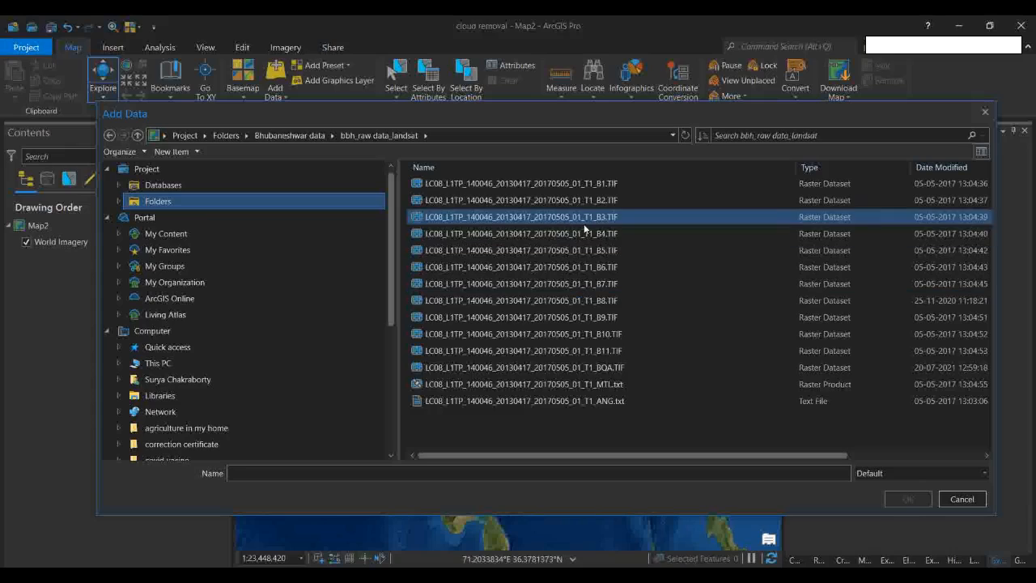
left_click(569, 233)
left_click(907, 499)
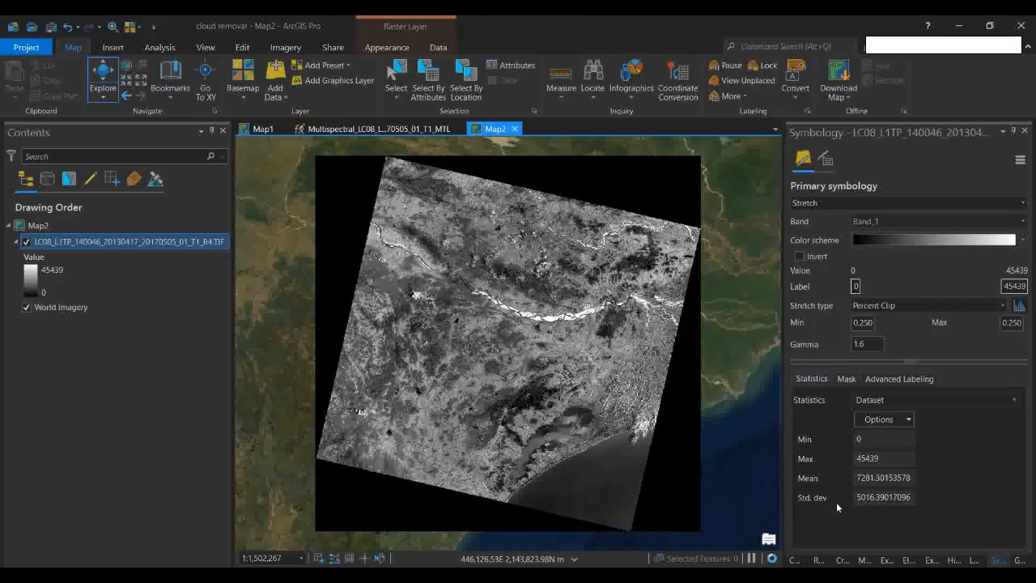
left_click(848, 380)
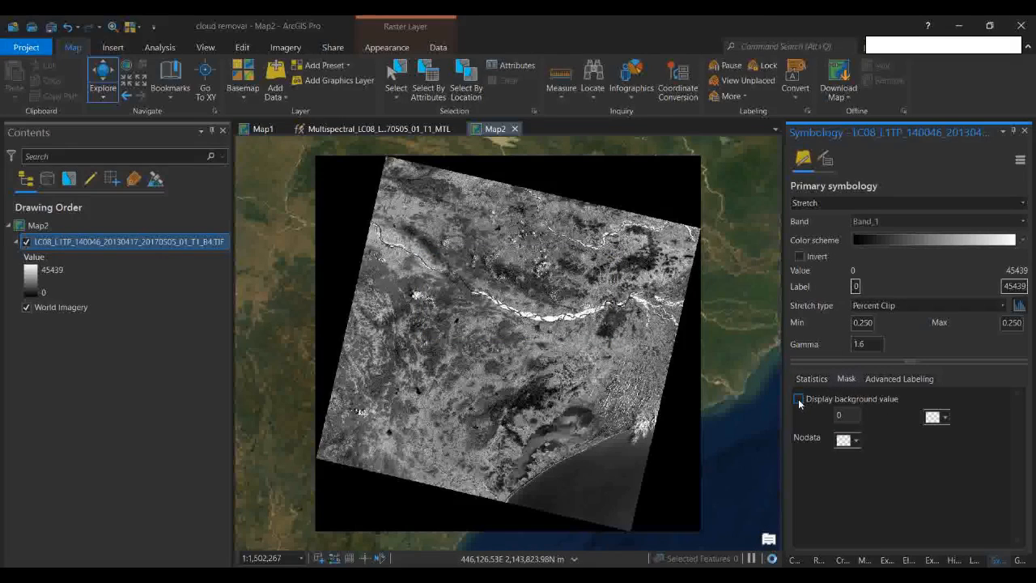
left_click(810, 400)
Step: Examine the cloud patches and dark cloud shadows in the 2013 band 4 image up close
scroll(444, 311, "up", 5)
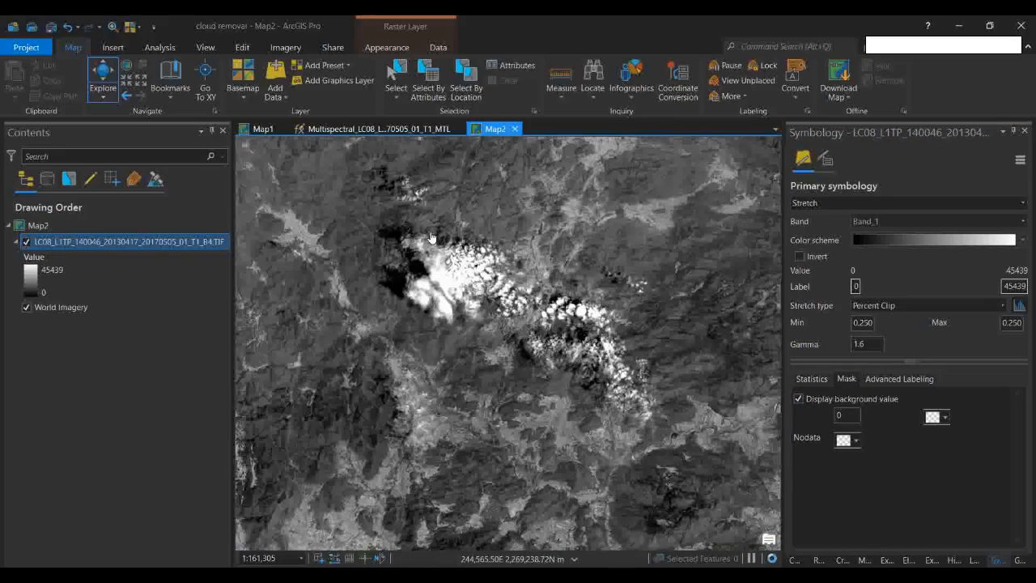
scroll(430, 290, "up", 3)
left_click_drag(548, 394, 575, 441)
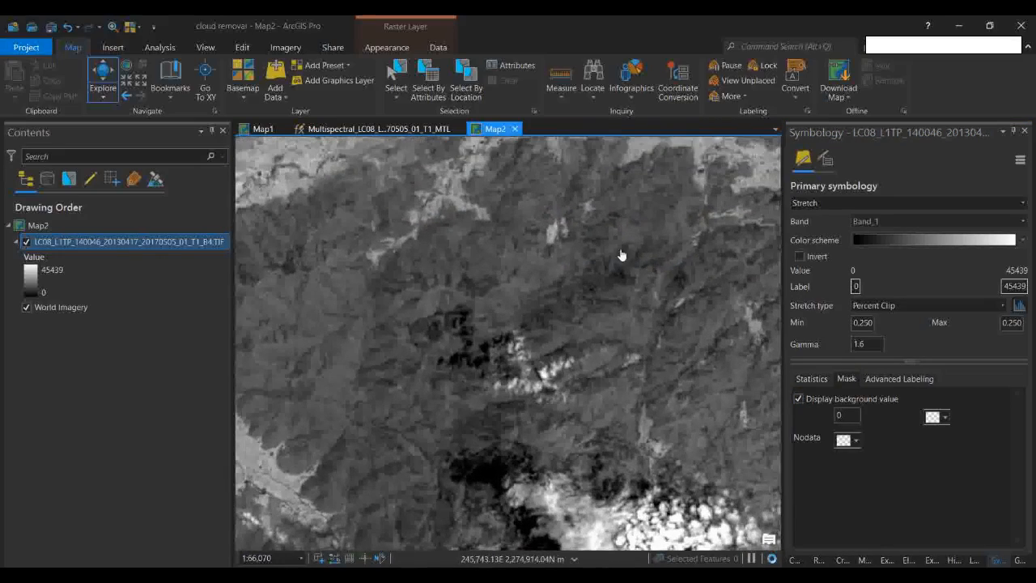
left_click_drag(550, 344, 554, 286)
left_click_drag(567, 398, 533, 293)
left_click_drag(593, 389, 444, 267)
left_click_drag(568, 403, 601, 327)
left_click_drag(553, 293, 573, 455)
left_click_drag(596, 272, 307, 302)
left_click_drag(487, 367, 465, 298)
scroll(554, 348, "up", 5)
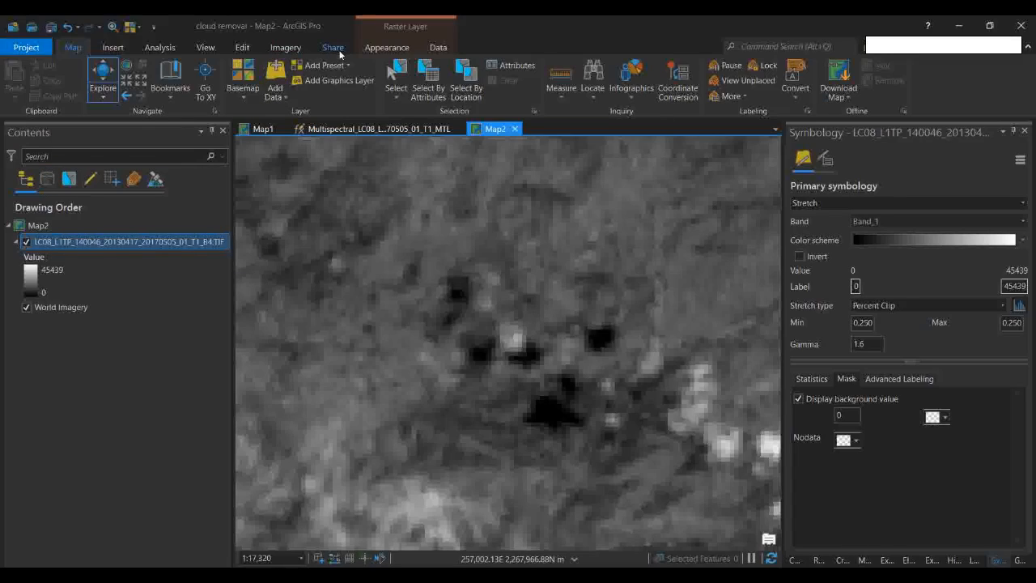
Step: Open the 2013 band 4 layer in the Pixel Editor and start a Copy capture
left_click(288, 47)
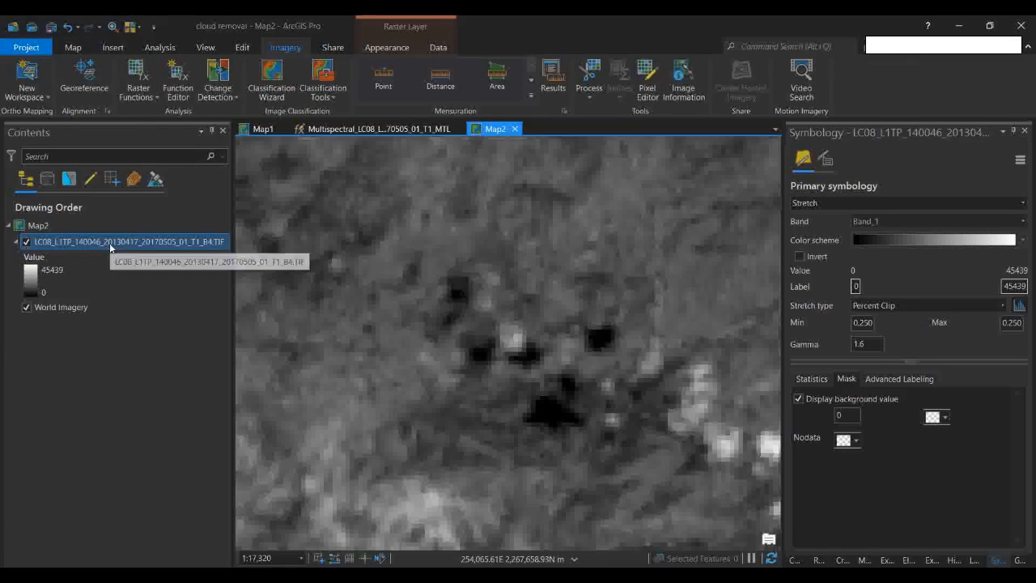
left_click(647, 93)
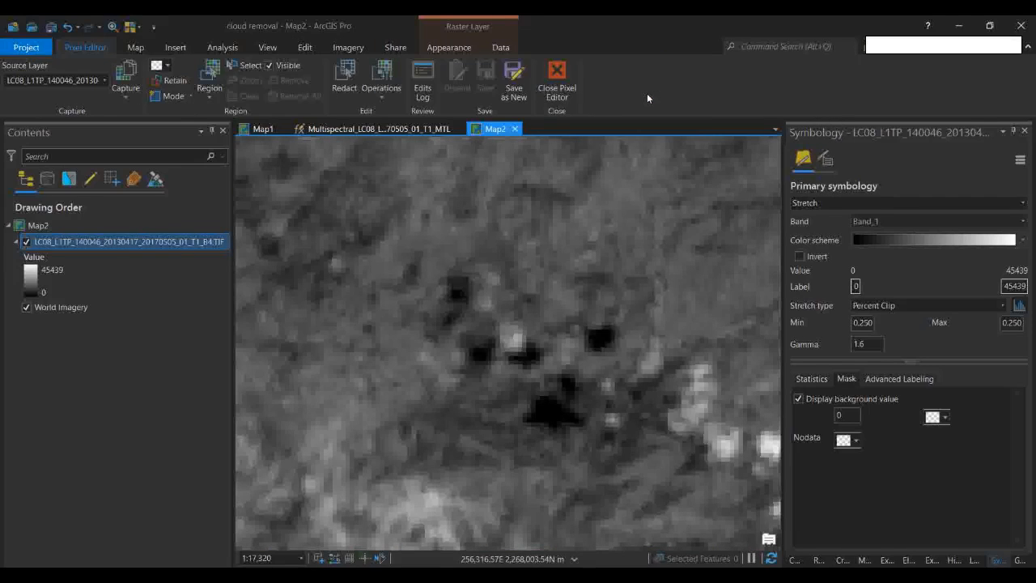
left_click(130, 97)
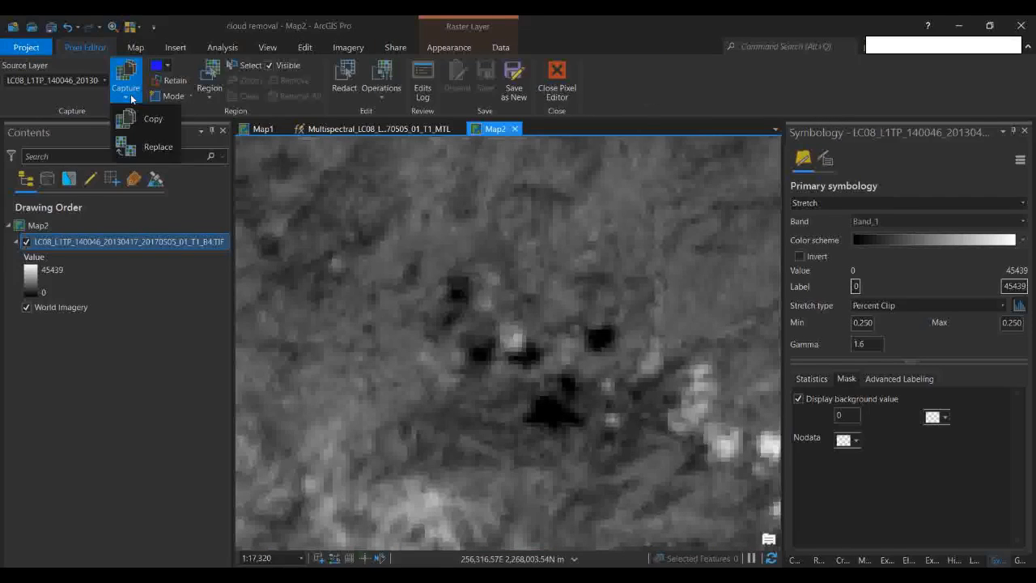
left_click(150, 119)
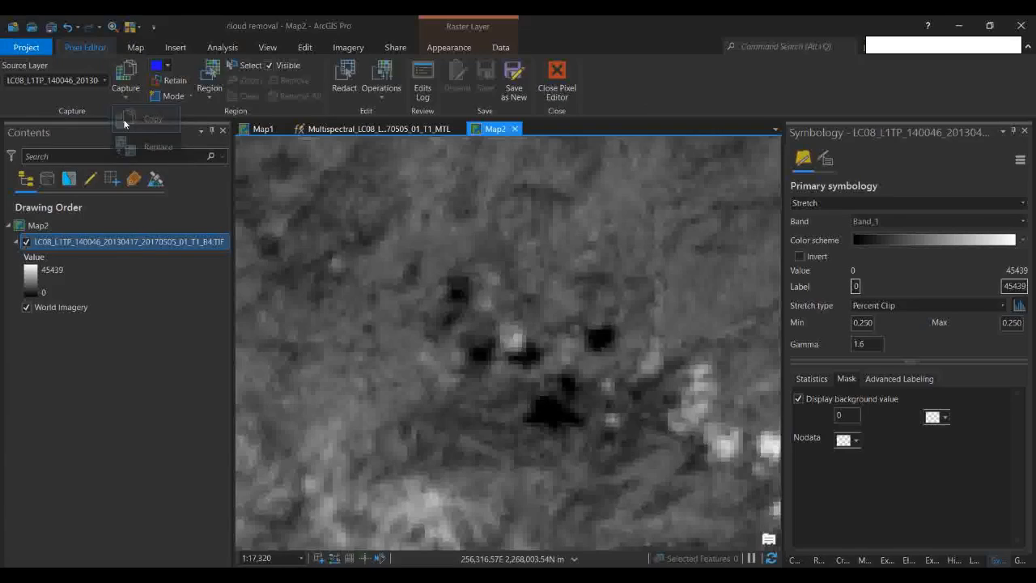
Step: Outline a small rectangle of clear pixels and copy it over the bright cloud and dark shadow spot directly below
left_click(508, 276)
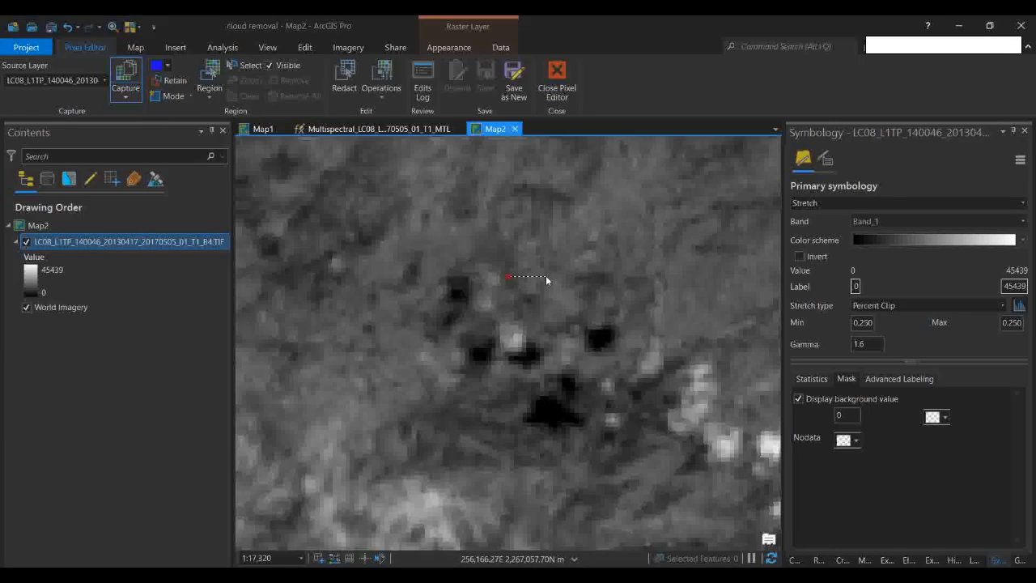
left_click(546, 319)
left_click(508, 319)
double_click(510, 295)
left_click(527, 297)
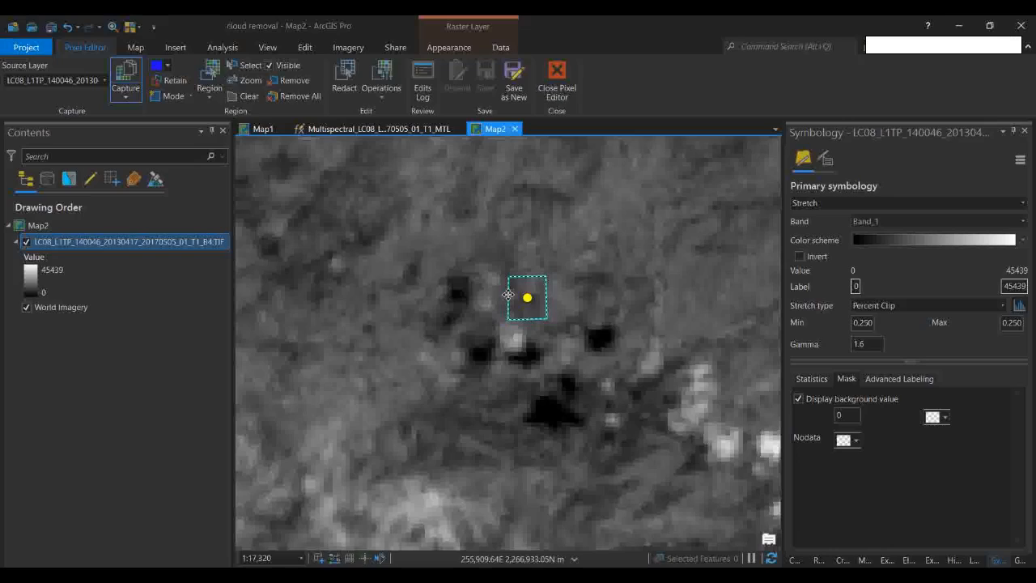
left_click_drag(527, 296, 525, 346)
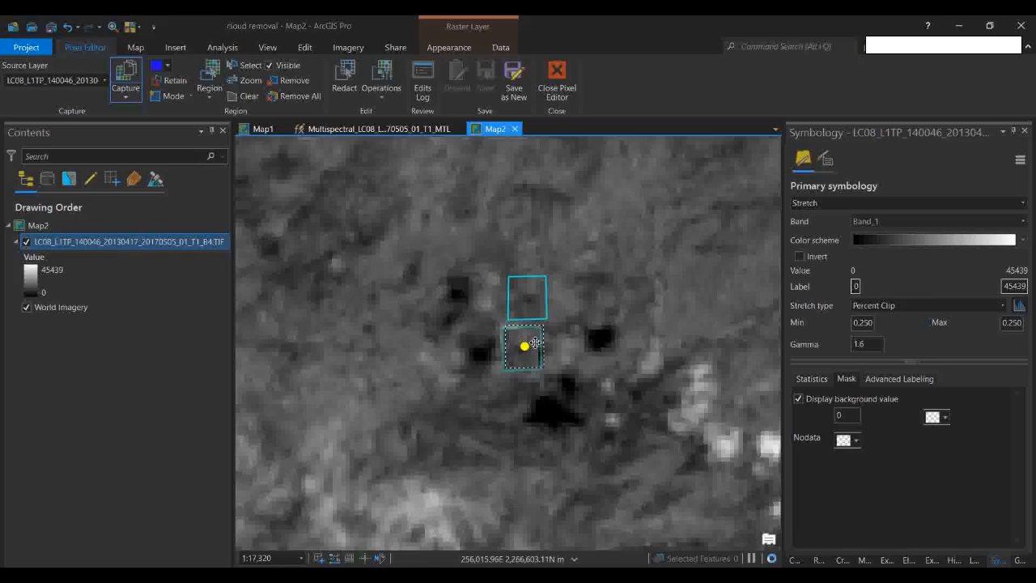
left_click(564, 310)
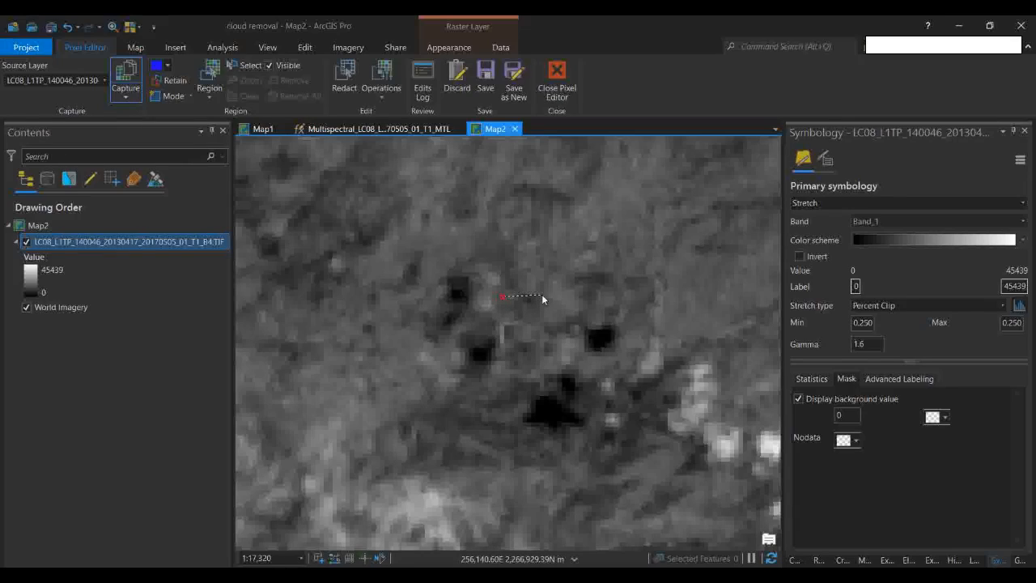
Step: Copy another small patch of clear pixels over the dark shadow spot just left of the first repaired area
double_click(499, 328)
left_click_drag(520, 313, 480, 351)
left_click(511, 256)
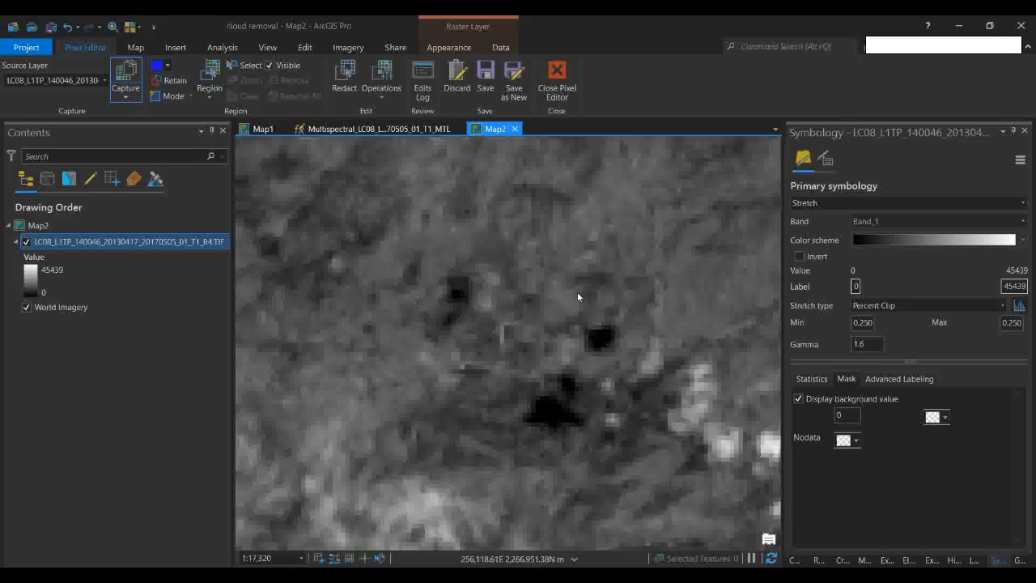
Step: Check how the repaired spots blend in with the surrounding band 4 image and neighbouring clouds
scroll(537, 273, "down", 2)
scroll(536, 273, "down", 2)
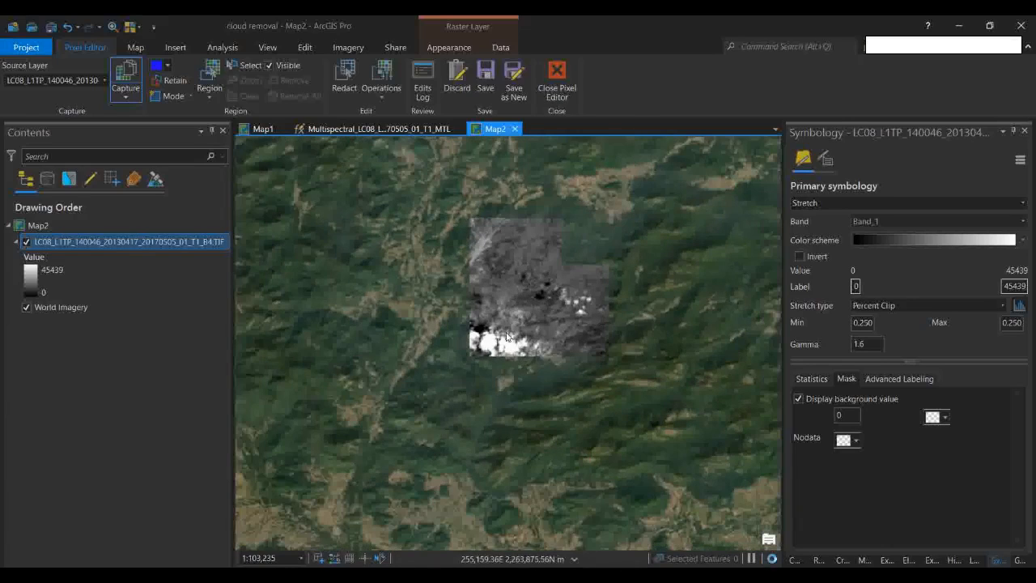
scroll(565, 291, "up", 1)
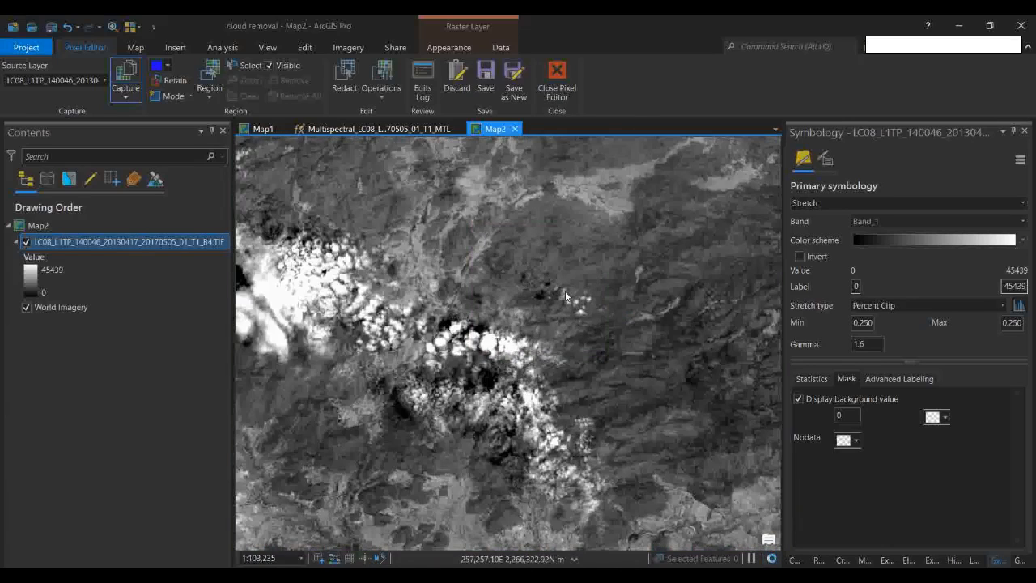
scroll(490, 294, "up", 1)
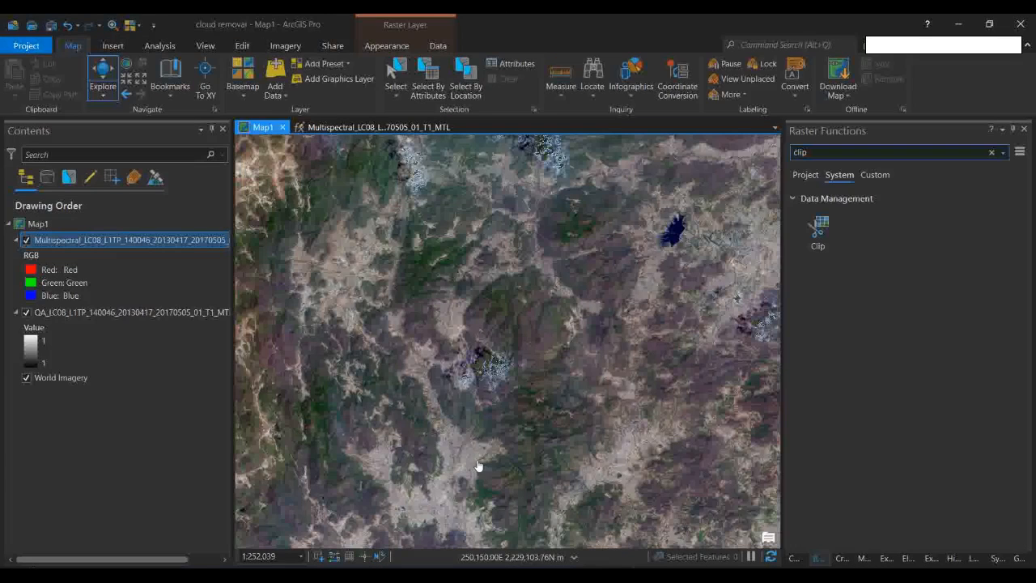
Step: Inspect the cloud gaps in the 2013 Multispectral layer on Map1
left_click_drag(476, 421, 507, 421)
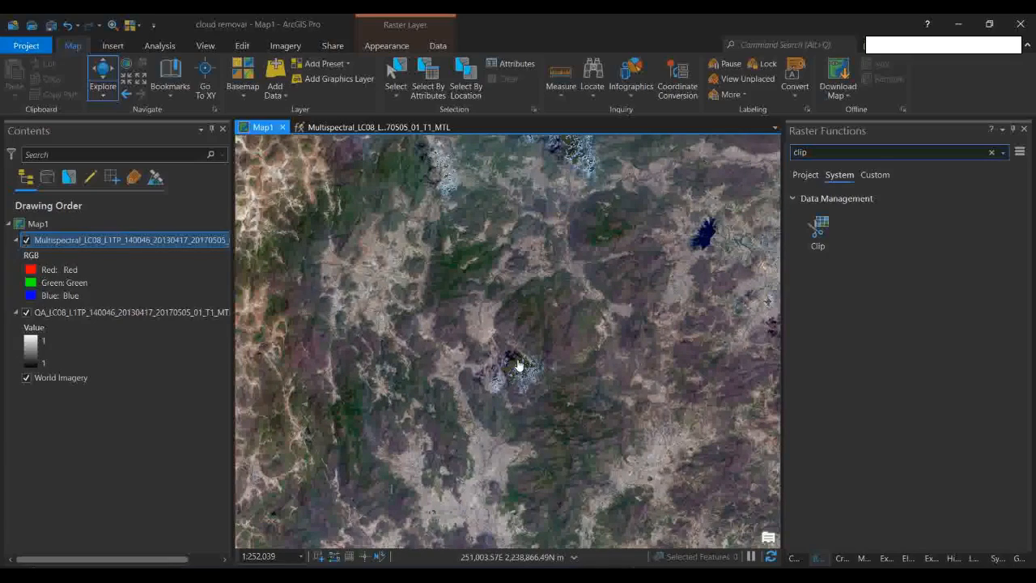
left_click_drag(518, 364, 537, 412)
left_click_drag(504, 309, 505, 372)
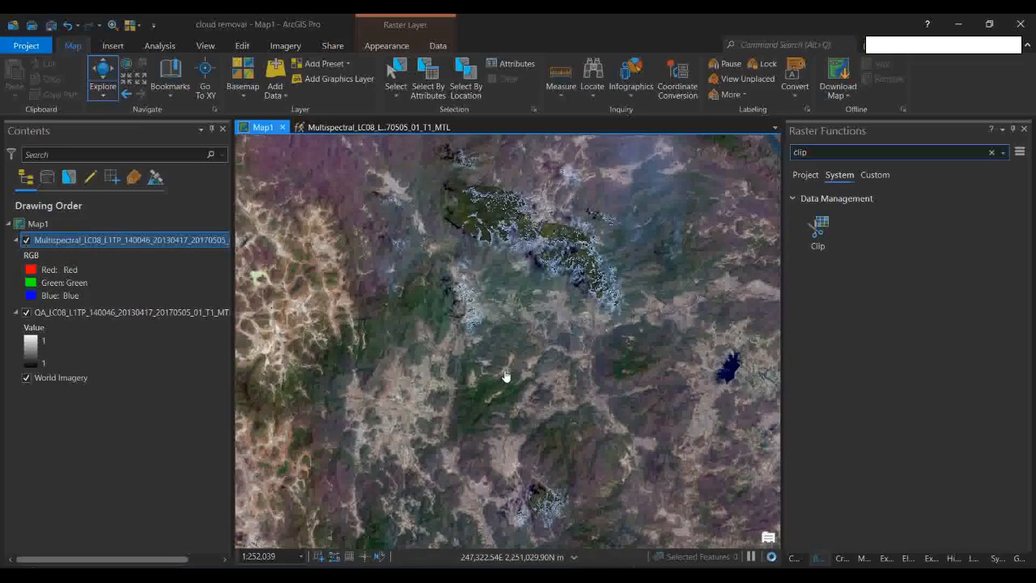